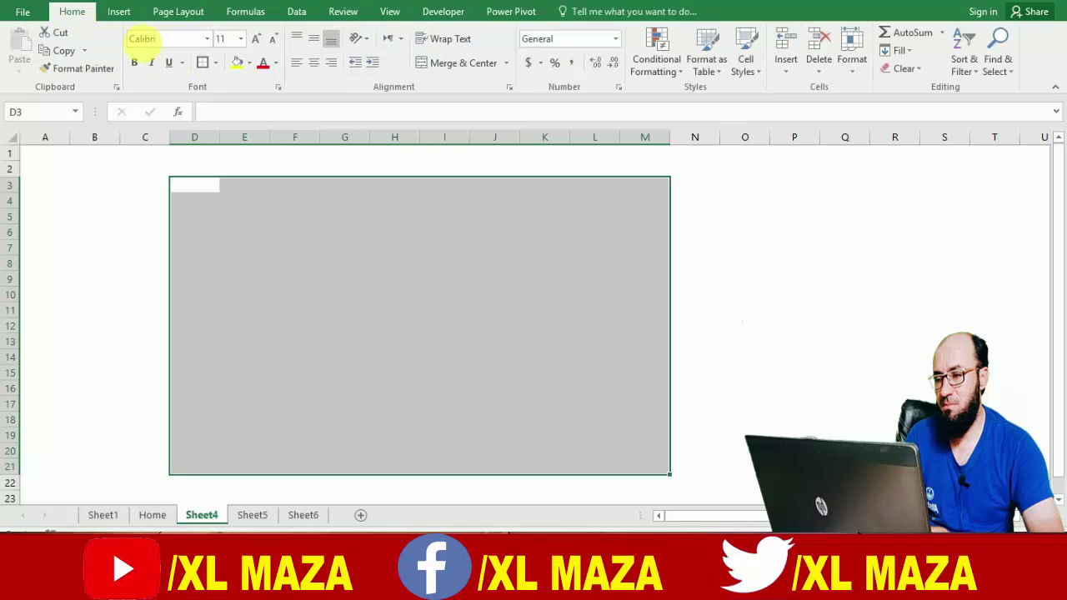
Fill the range D3:M21 with standard blue, and recolor its top row D3:M3 dark gray.
left_click(249, 63)
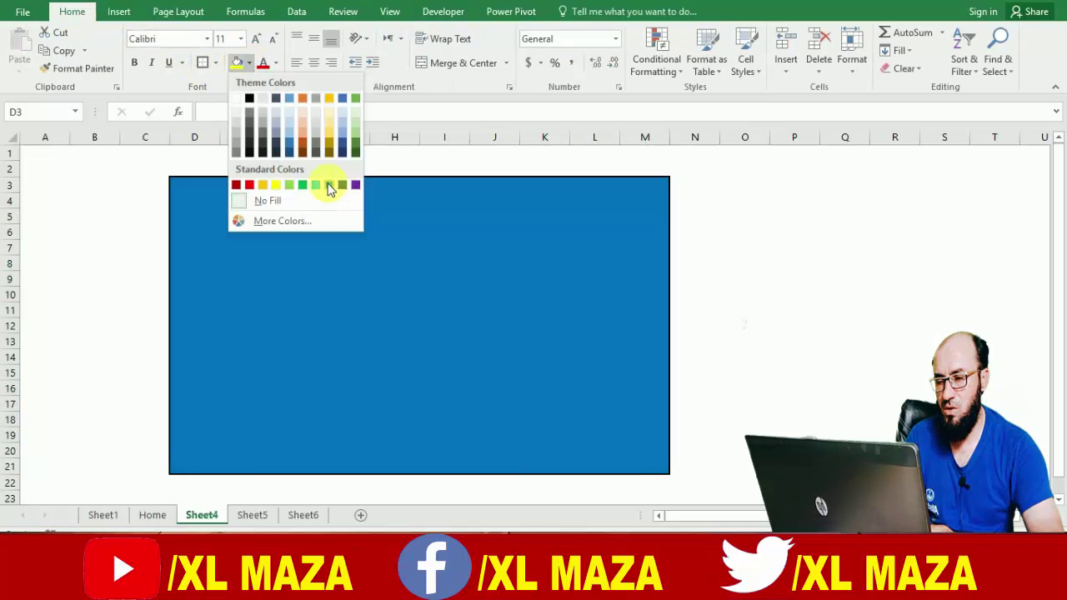
left_click(329, 189)
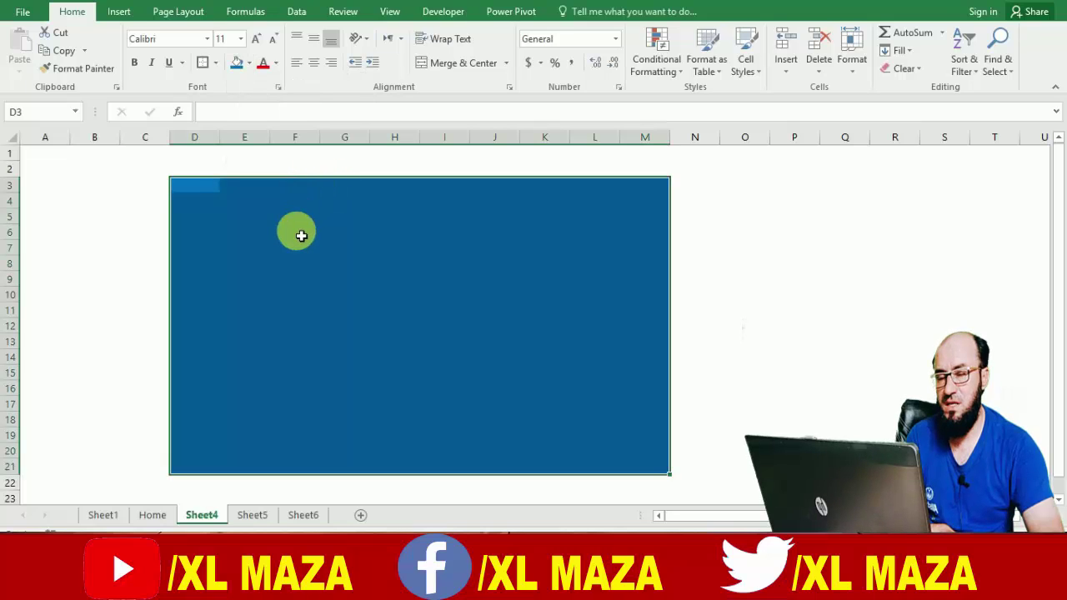
left_click_drag(210, 187, 626, 190)
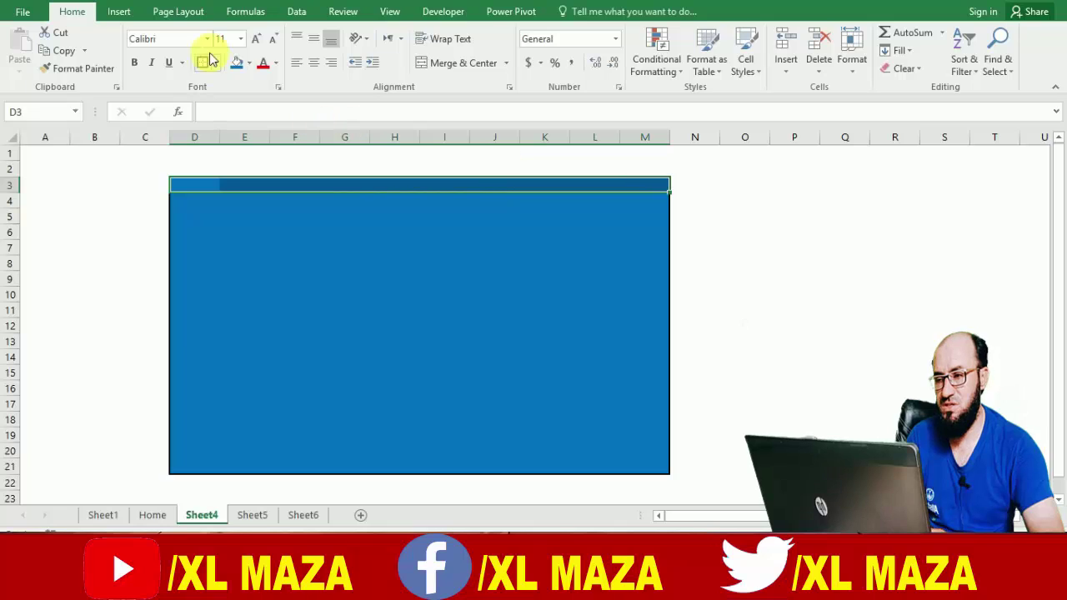
left_click(250, 63)
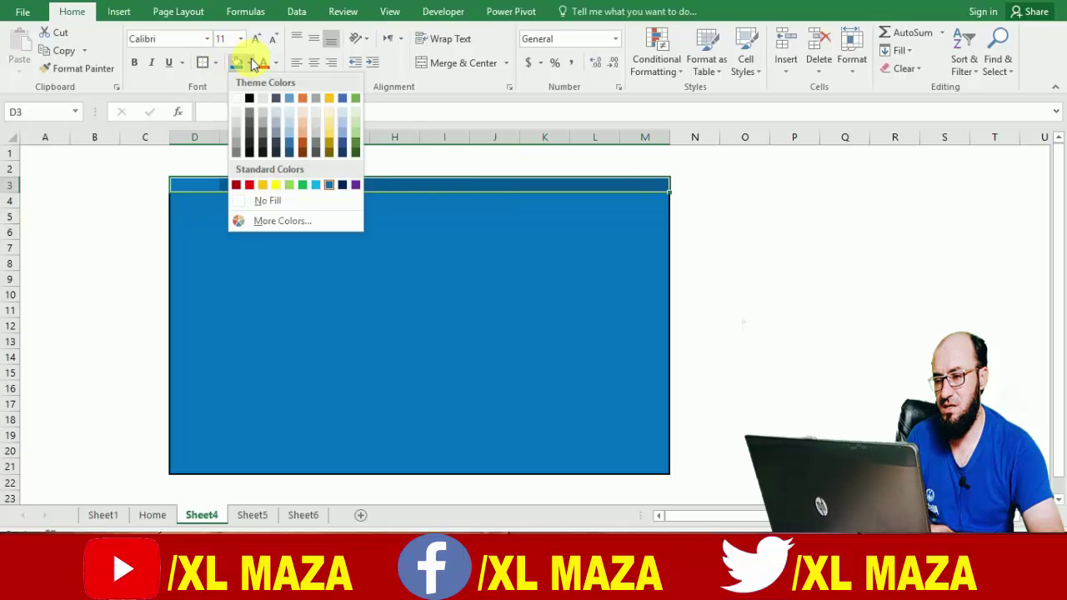
left_click(249, 118)
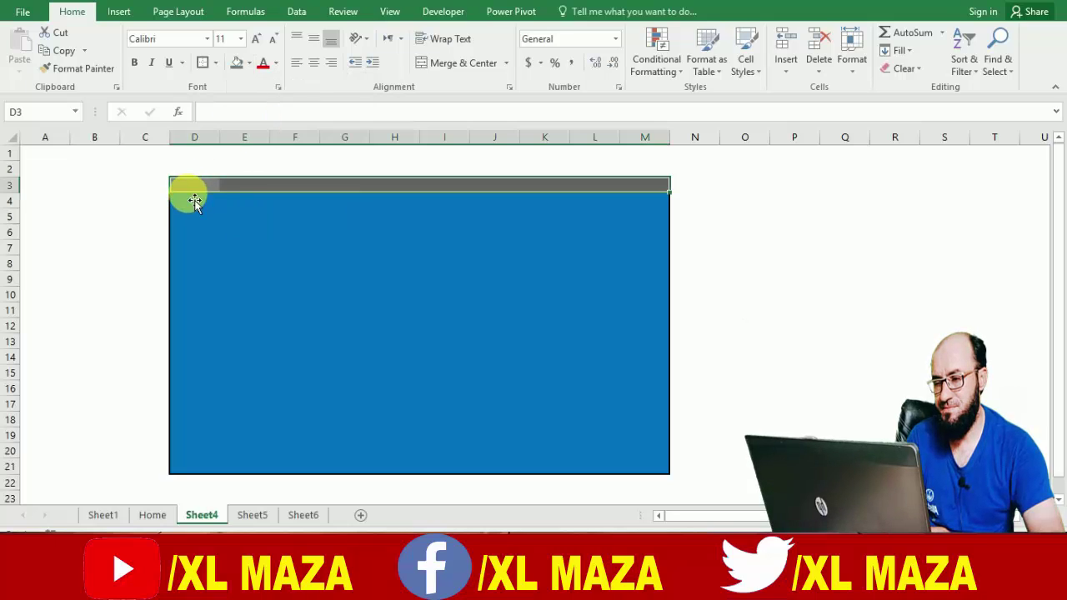
Repeat the dark gray fill on the cells D4:D21 and the bottom row D21:M21.
left_click_drag(190, 200, 189, 464)
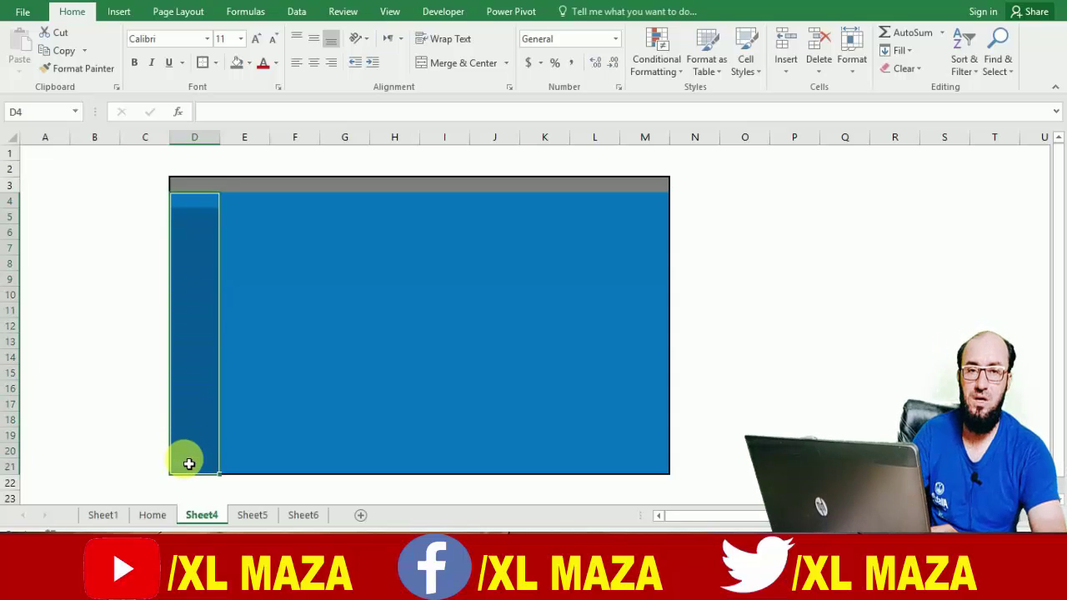
key("F4")
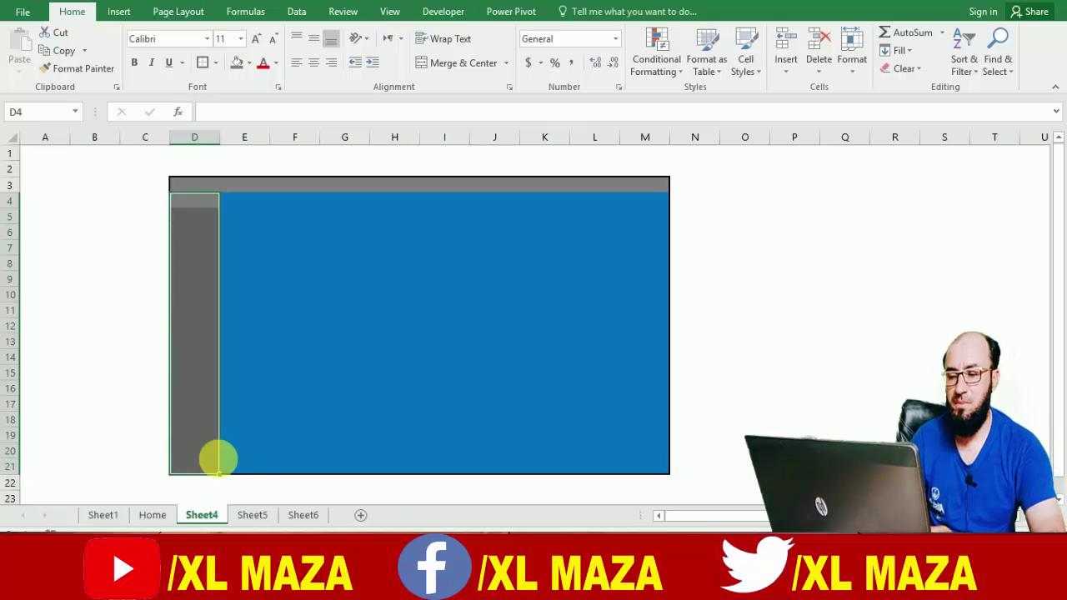
left_click(216, 465)
key("shift+Right")
key("shift+Right")
key("shift+Right")
key("shift+Right")
key("shift+Right")
key("shift+Right")
key("shift+Right")
key("shift+Right")
key("shift+Right")
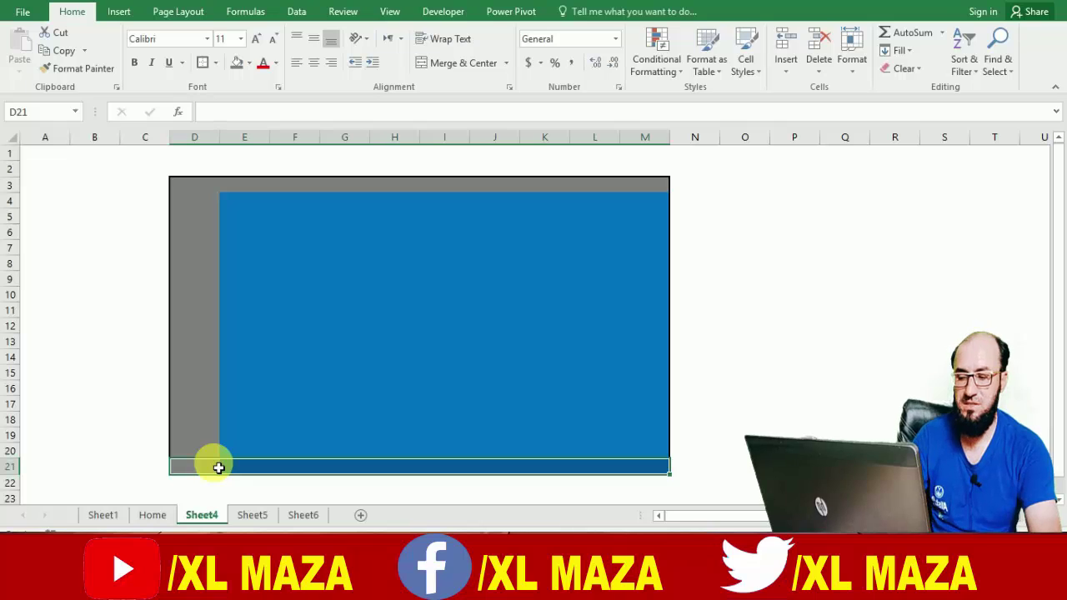
key("F4")
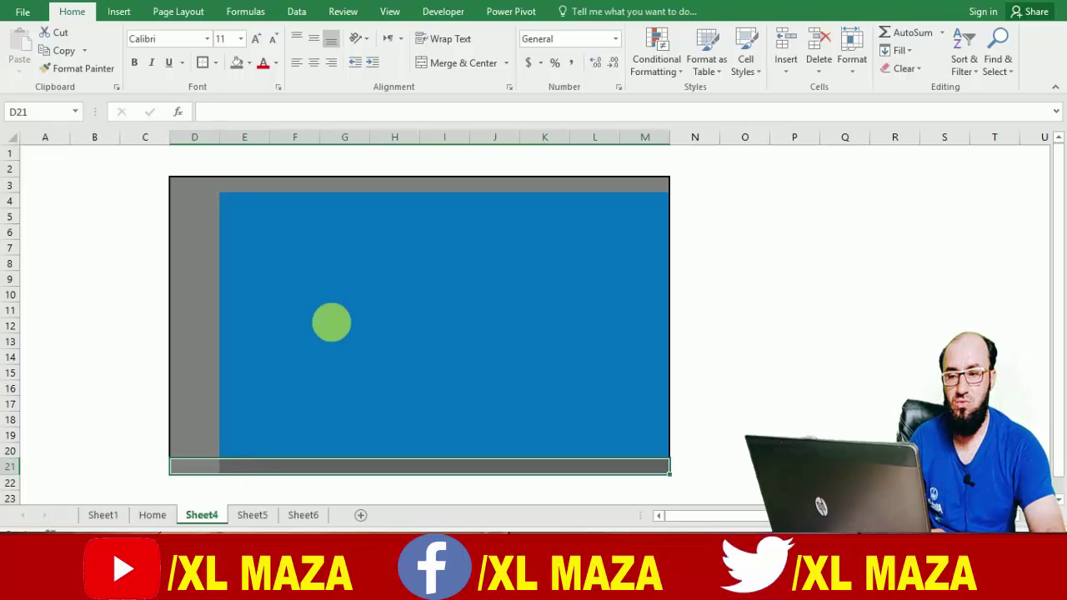
Repeat the dark gray fill on M3:M20 to close the frame around the blue area.
left_click(659, 180)
left_click_drag(659, 218, 664, 458)
key("F4")
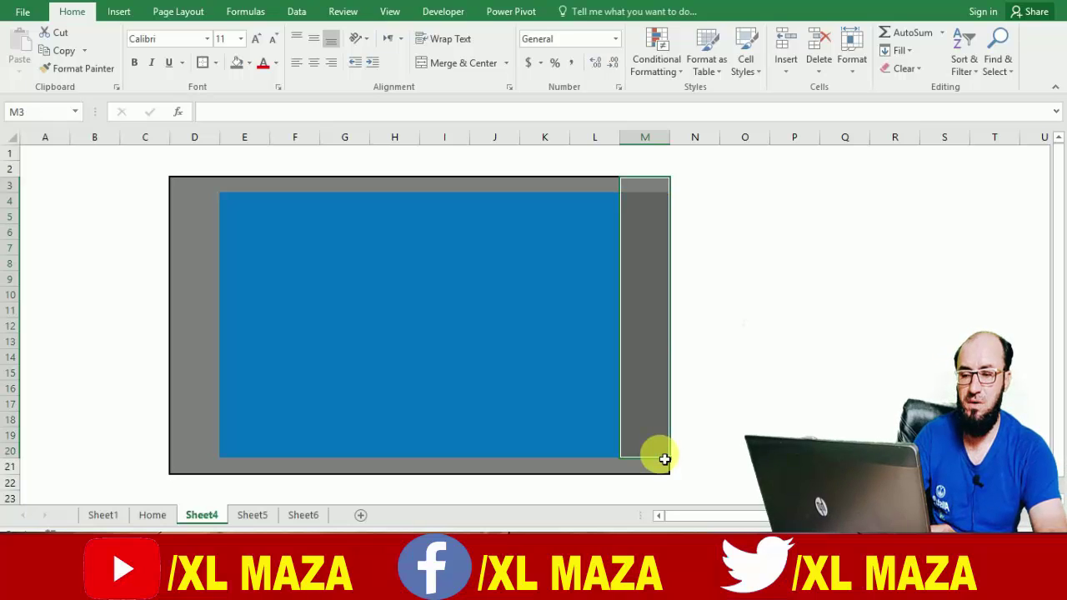
key("Left")
key("Down")
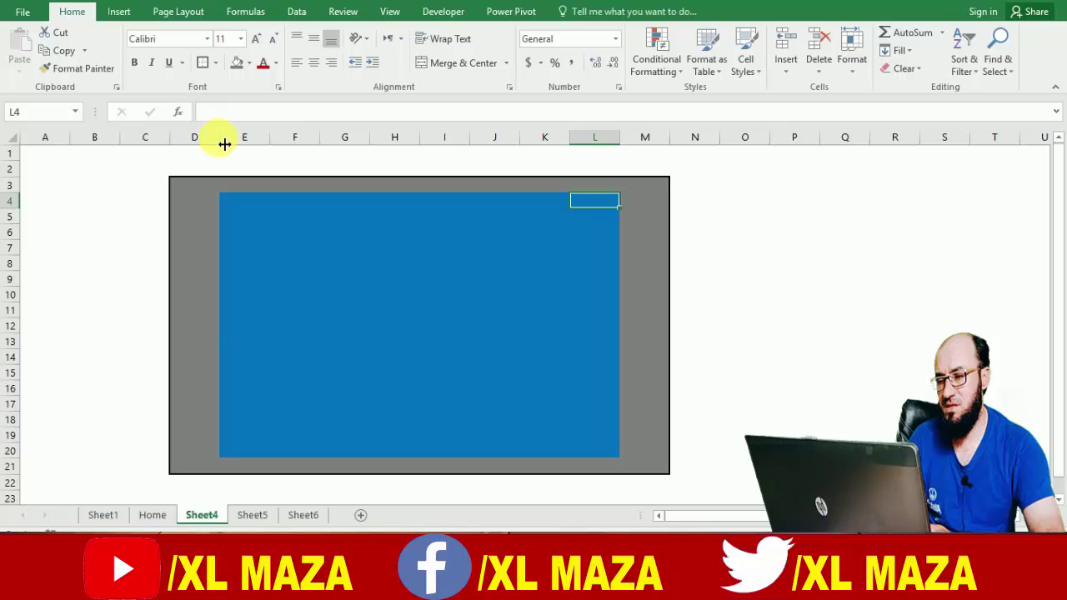
Narrow columns D and M so that the frame's side strips become thin.
left_click_drag(224, 144, 188, 145)
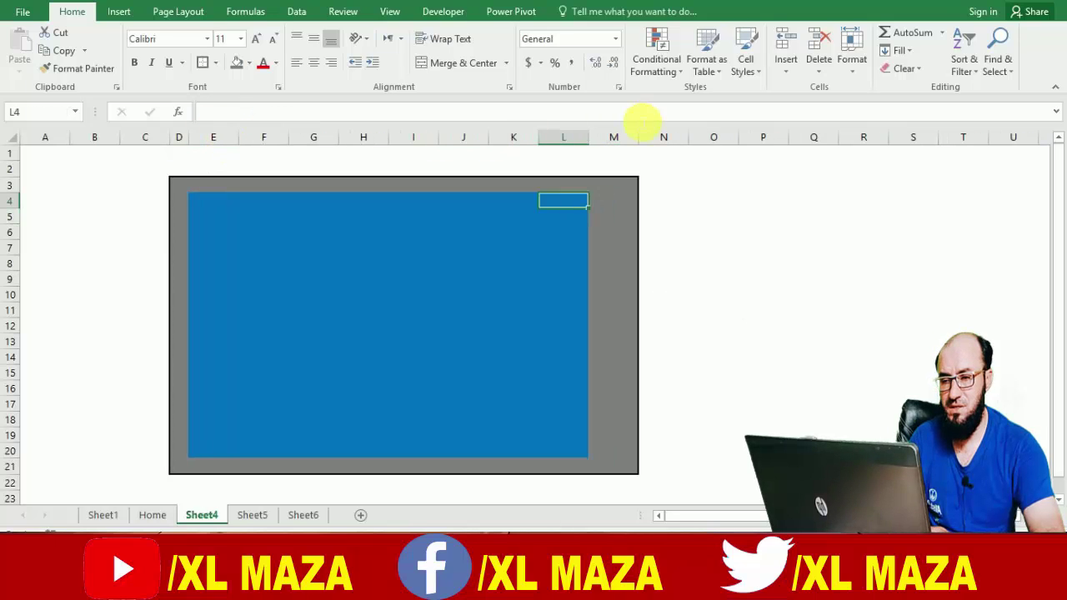
left_click_drag(645, 143, 609, 140)
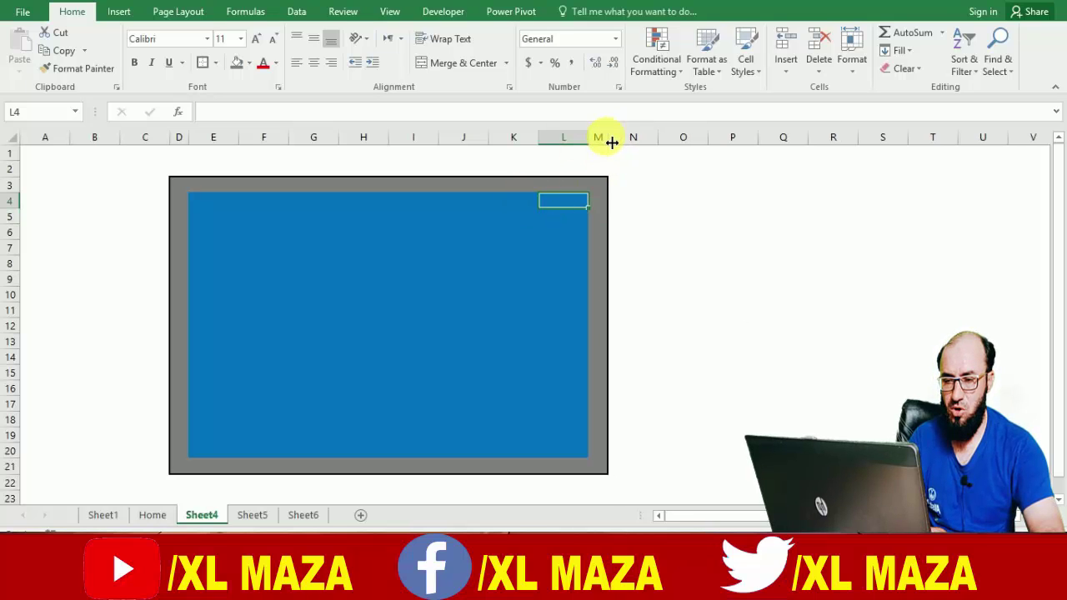
left_click(722, 276)
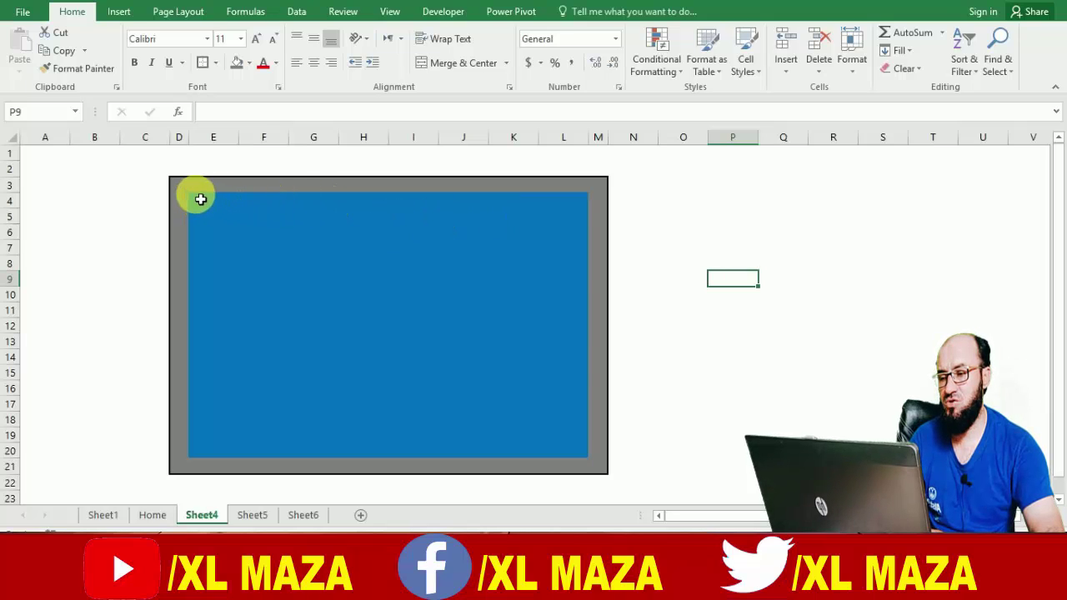
Apply a thick white outline border around the blue range E4:L20.
left_click_drag(198, 199, 567, 451)
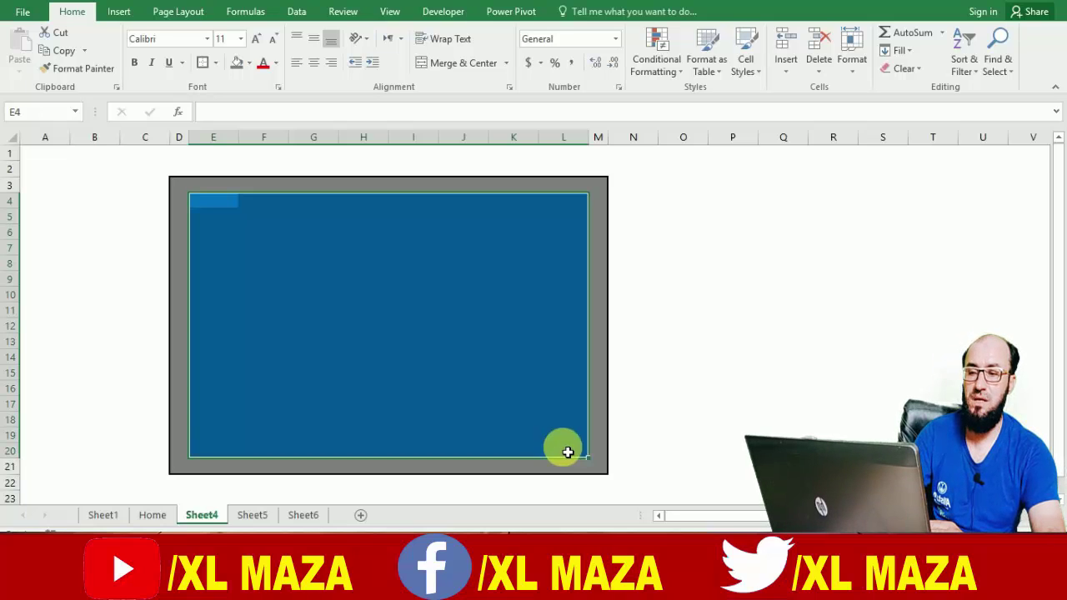
key("ctrl+1")
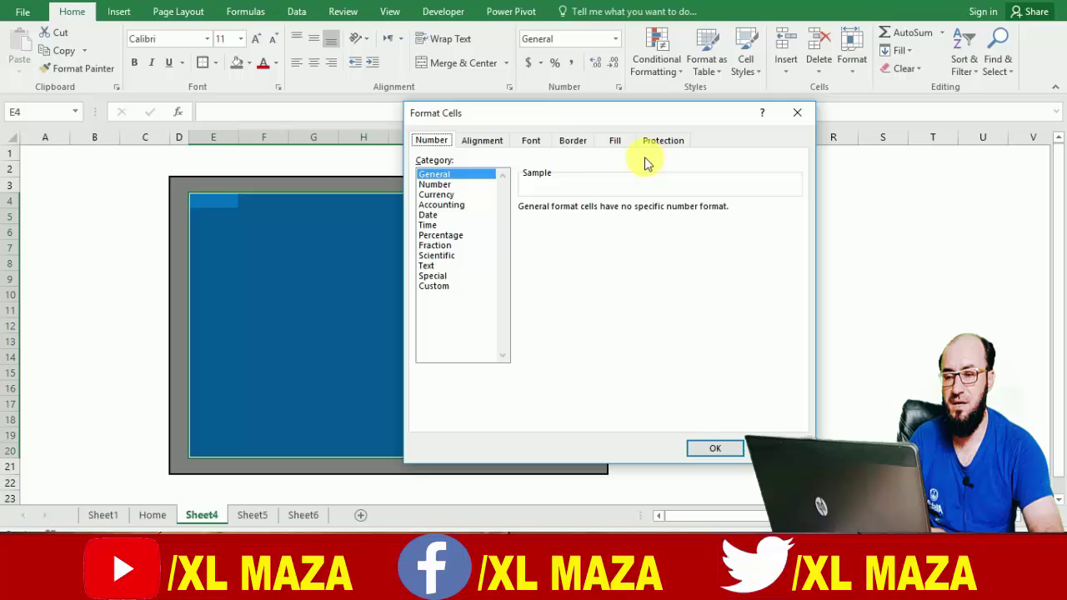
left_click(573, 144)
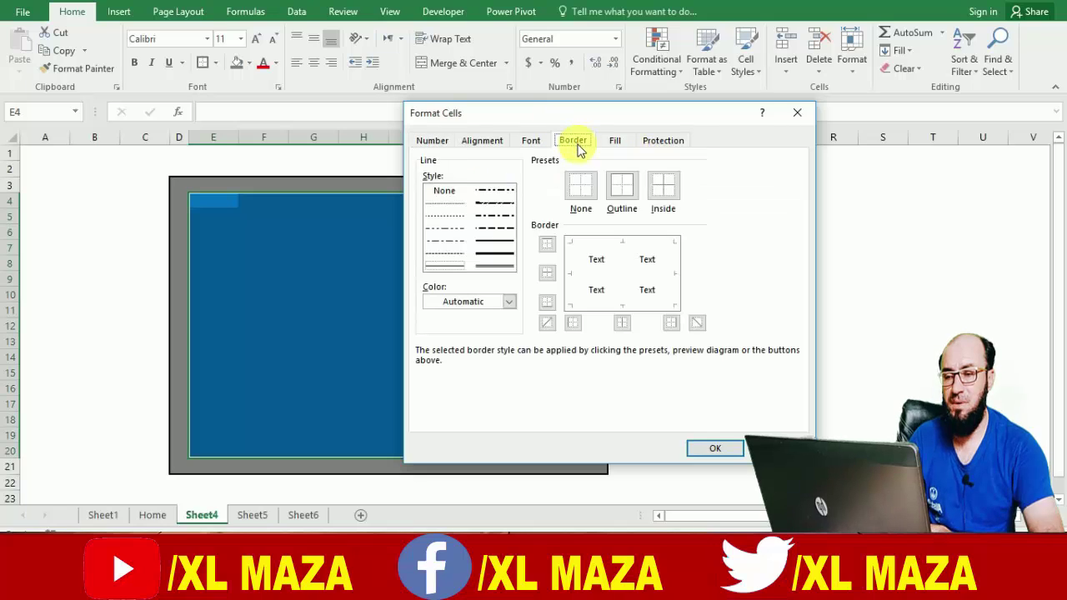
left_click(498, 252)
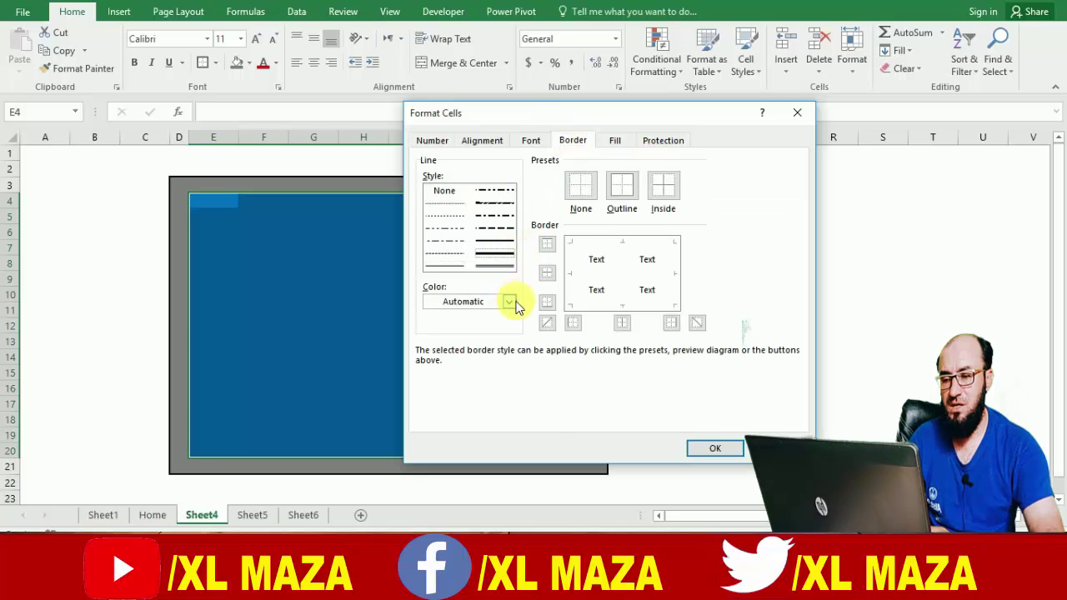
left_click(510, 304)
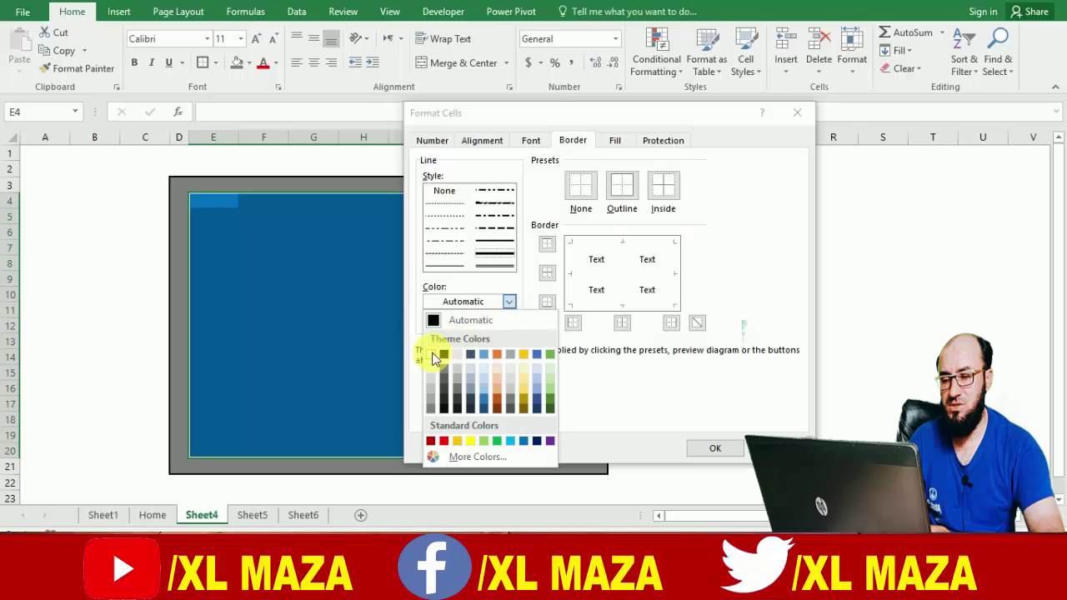
left_click(432, 355)
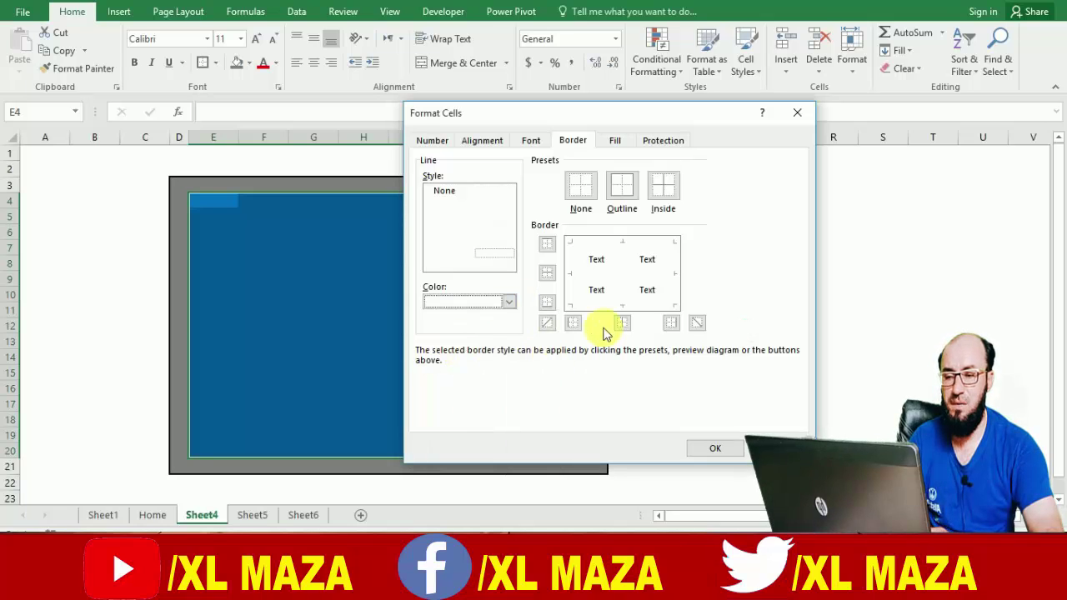
left_click(621, 192)
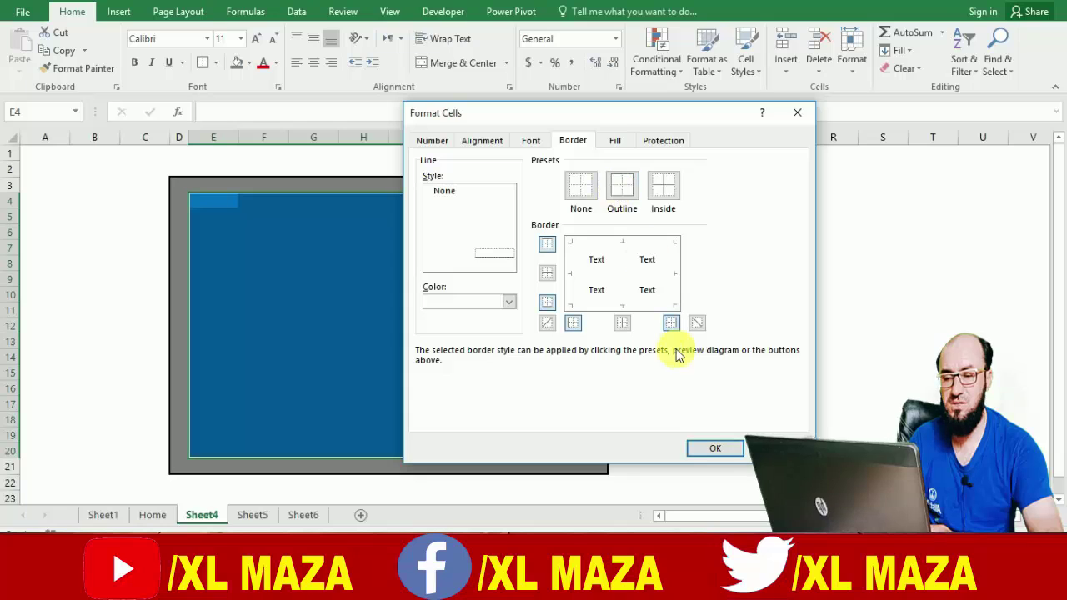
left_click(705, 451)
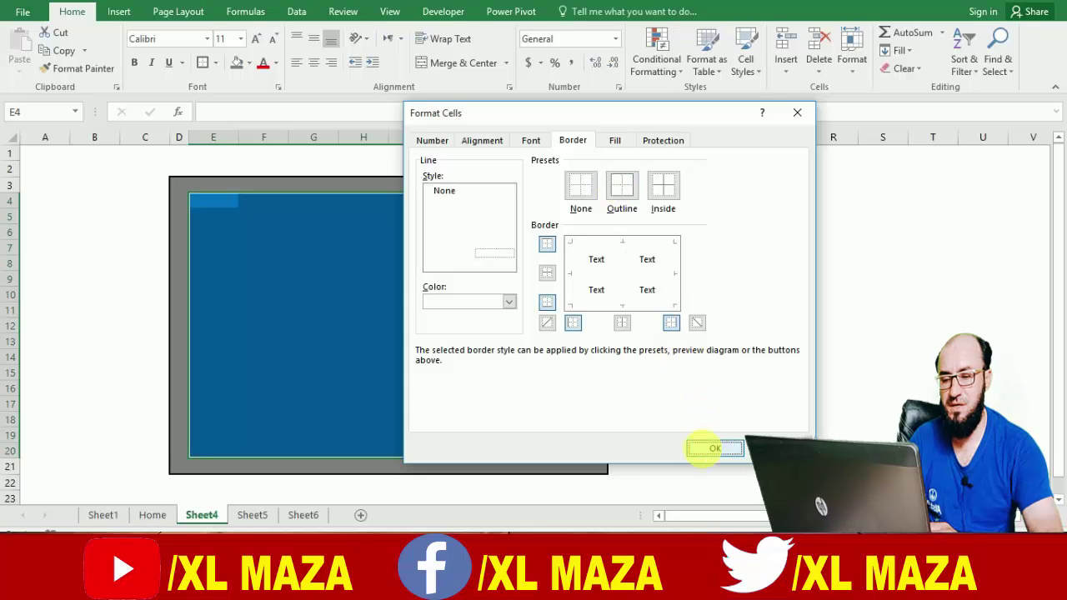
left_click(726, 419)
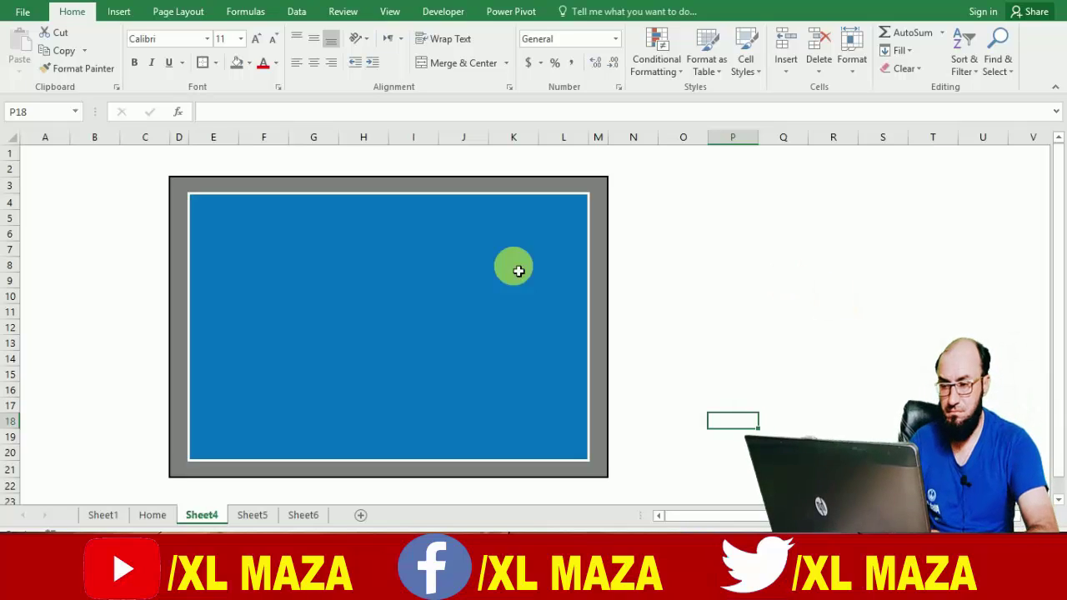
Enter the title "Age Calulator" in cell E4.
left_click(270, 220)
key("Left")
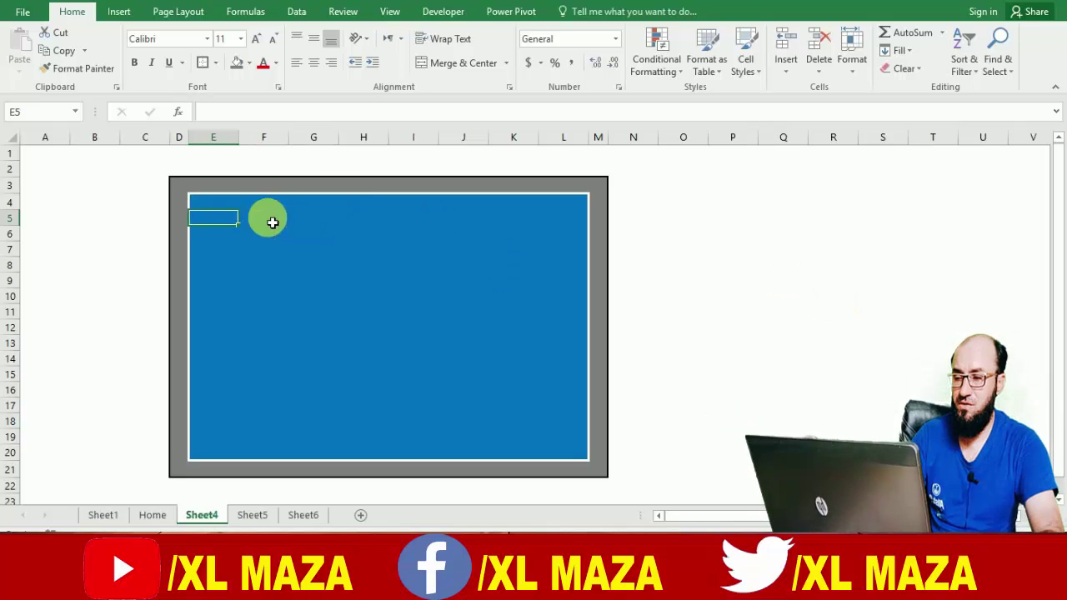
key("Up")
type("Ag")
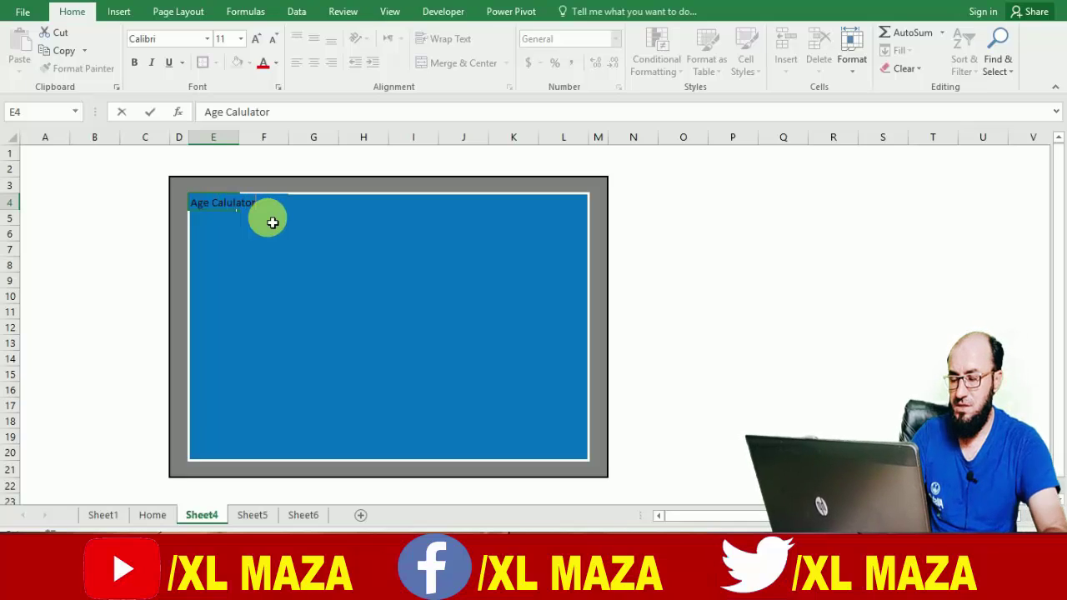
key("ctrl+Return")
Merge and center the title across E4:L4 and make it bold.
key("shift+Right")
key("shift+Right")
key("shift+Right")
key("shift+Right")
key("shift+Right")
key("shift+Right")
key("shift+Right")
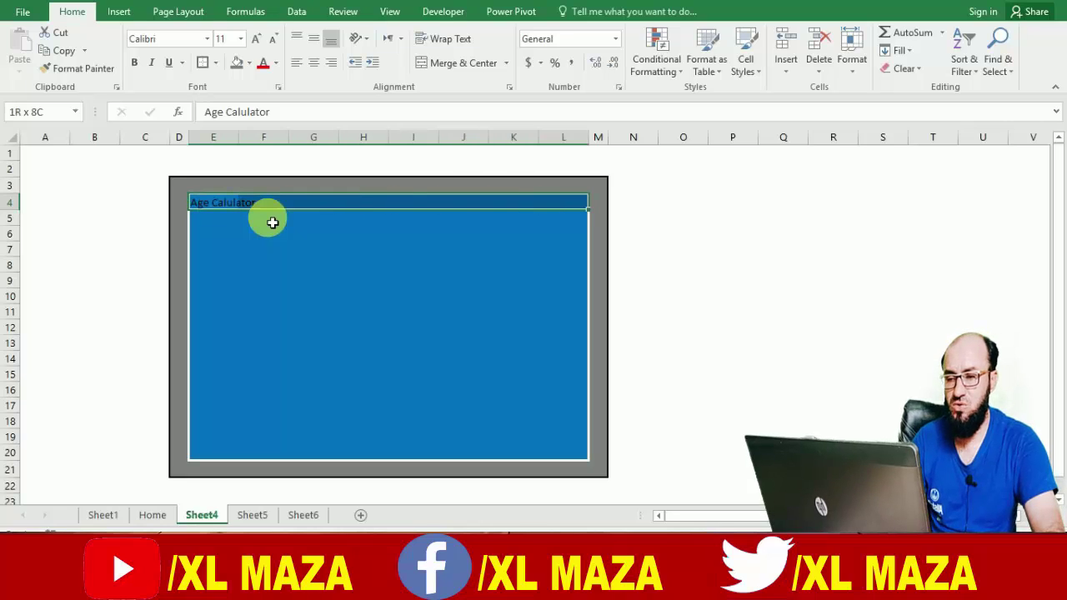
left_click(440, 66)
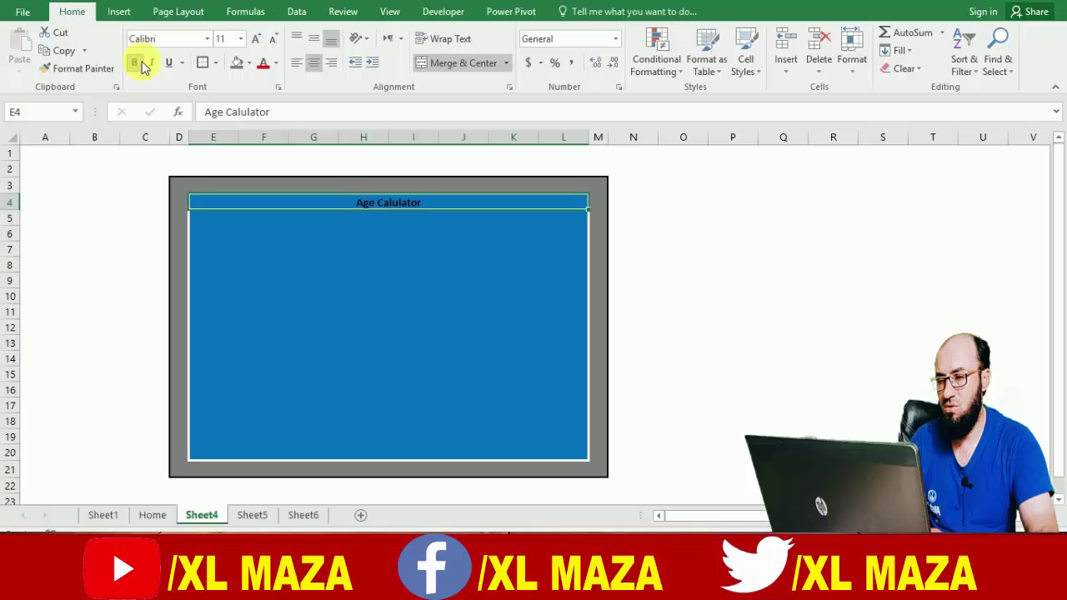
Format the title in E4 with font size 16, an underline and white font color.
left_click(256, 38)
left_click(255, 39)
left_click(256, 38)
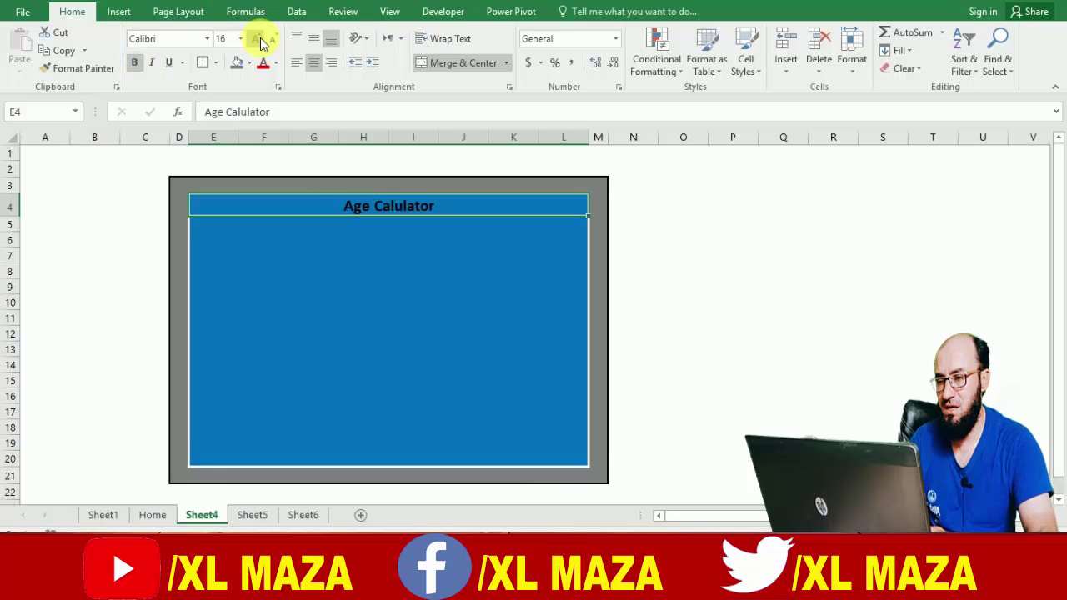
left_click(170, 63)
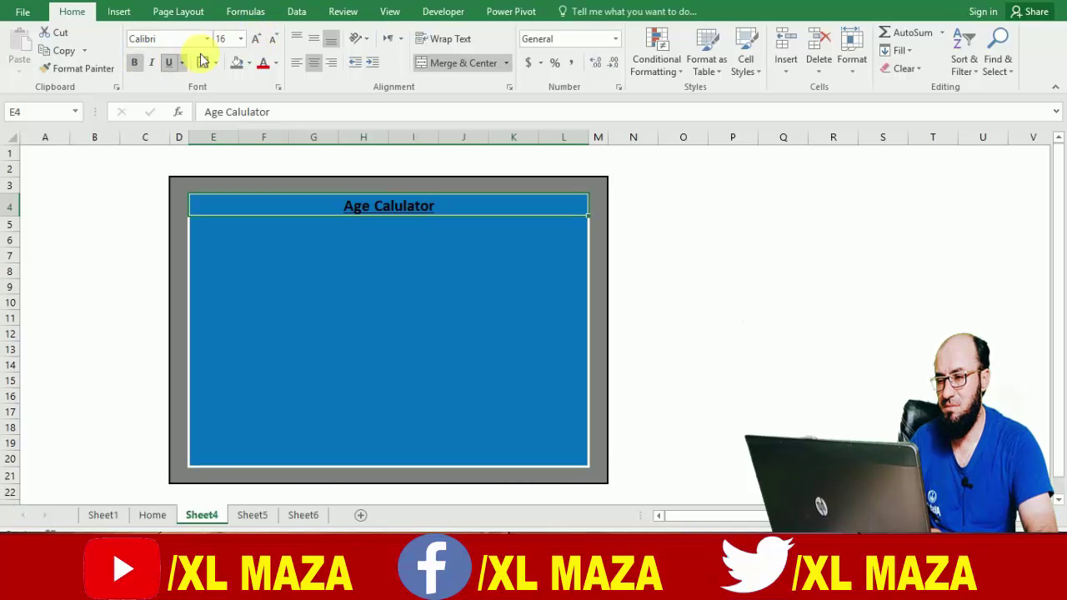
left_click(276, 63)
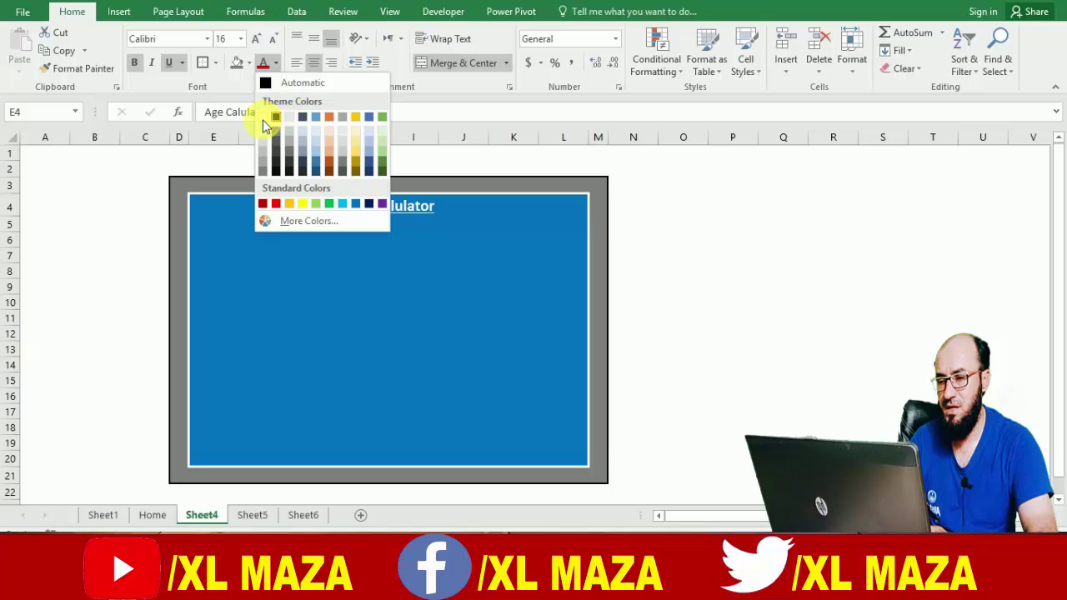
left_click(265, 118)
left_click(345, 222)
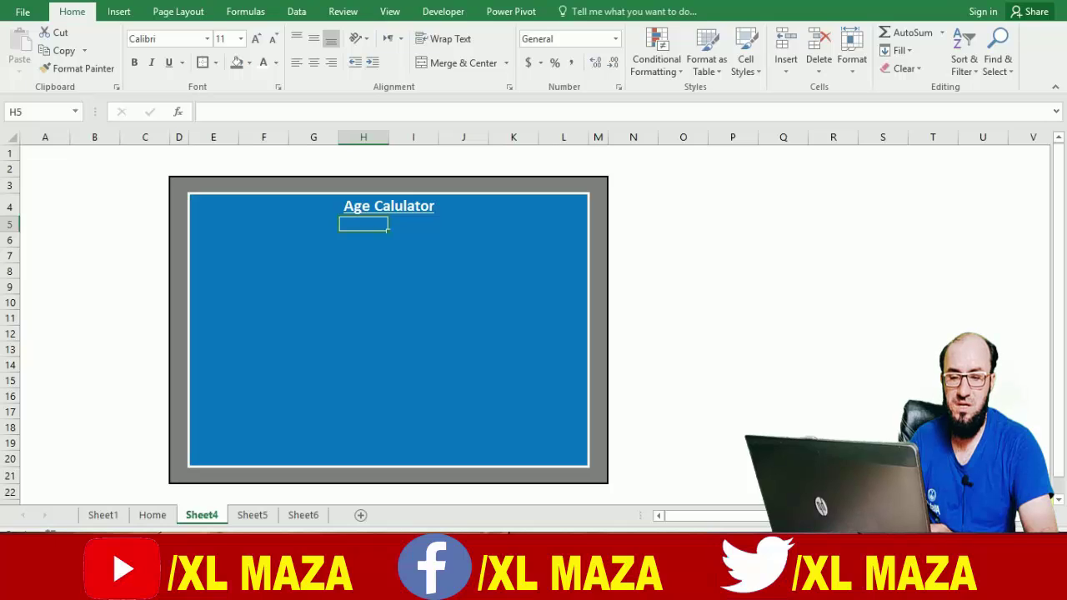
Increase the font size of the title in E4 to 20.
scroll(413, 332, "up", 2)
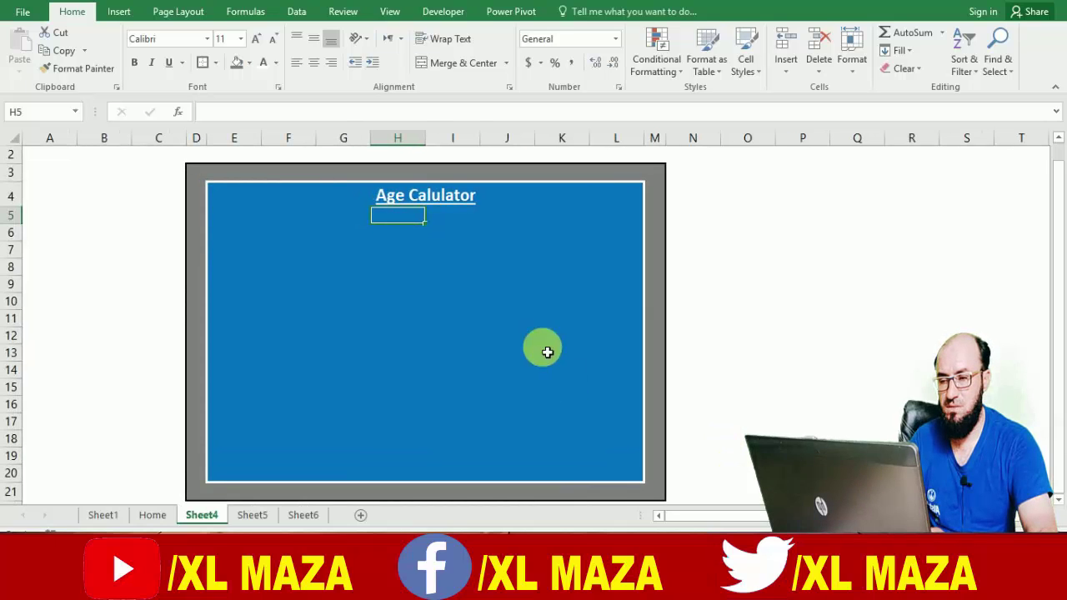
left_click(462, 190)
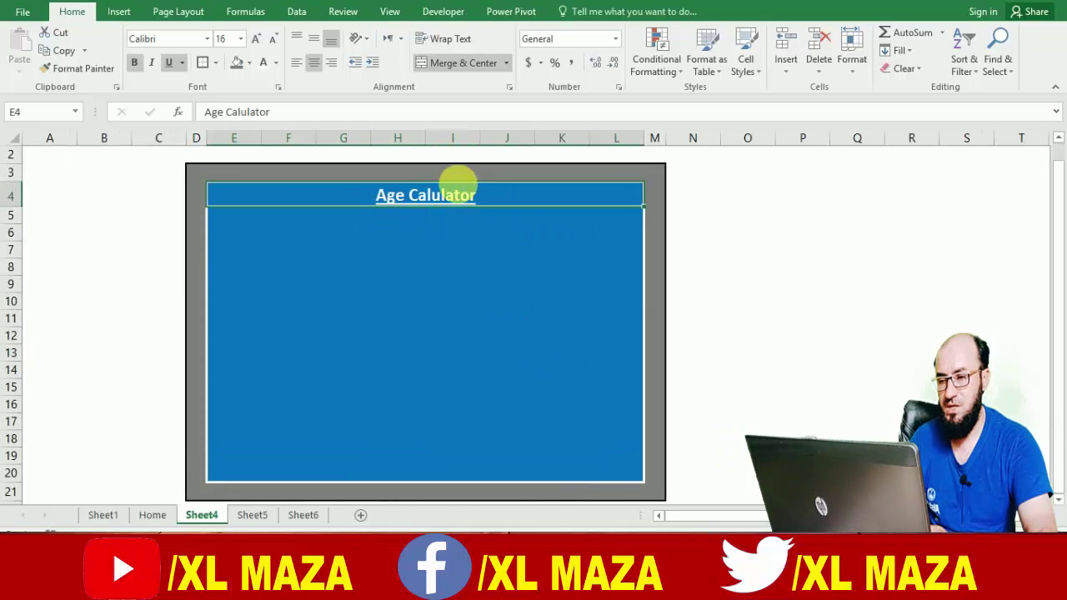
left_click(257, 42)
left_click(257, 42)
left_click(361, 255)
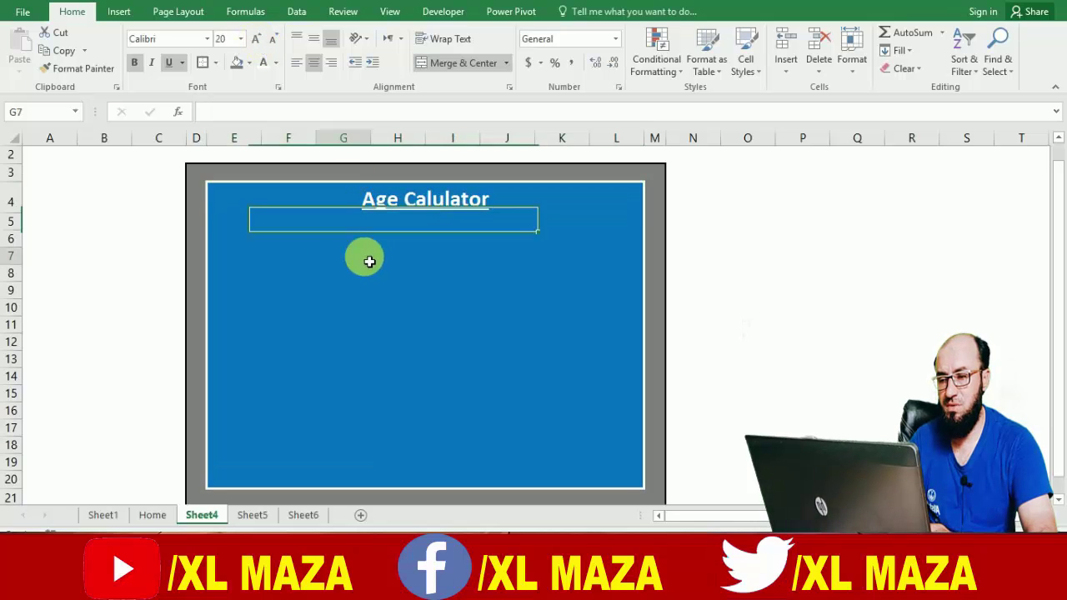
left_click(382, 203)
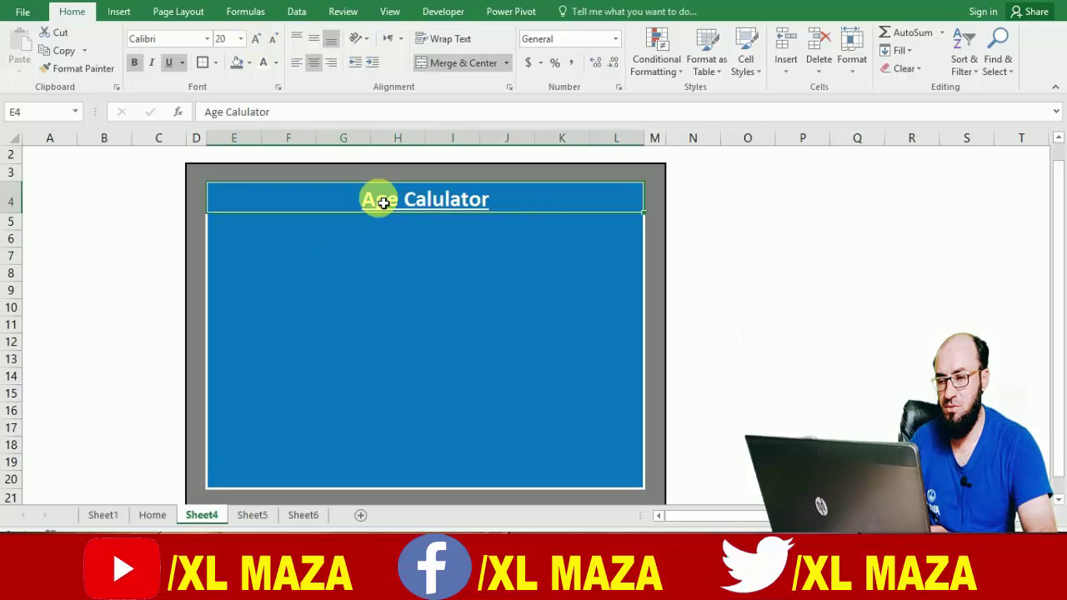
Merge and center cells F7:H7 and enter the label "Currect Date" in them.
left_click(336, 256)
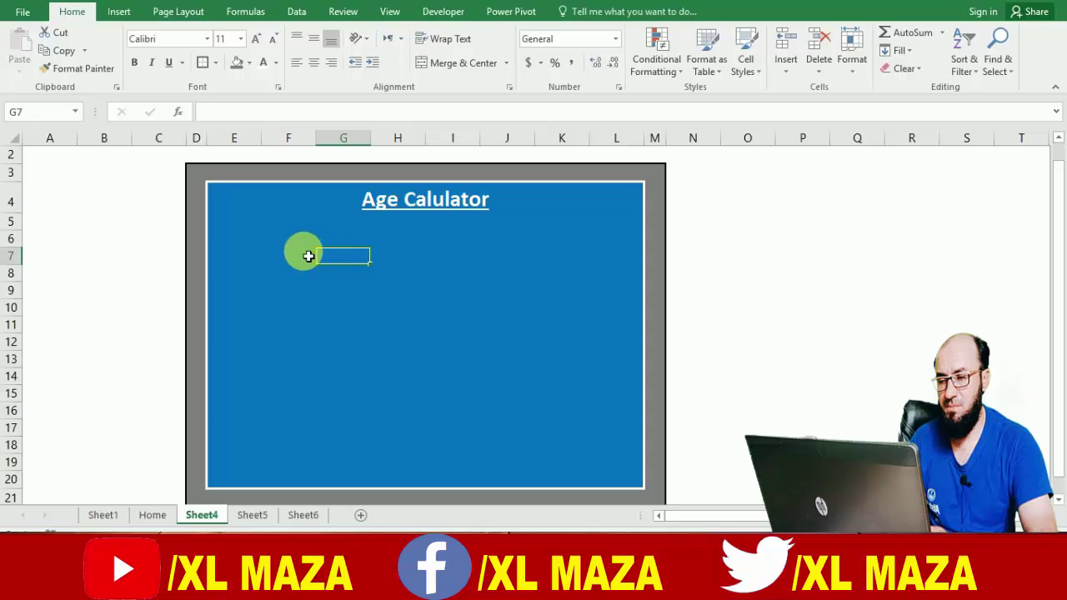
left_click_drag(302, 256, 417, 253)
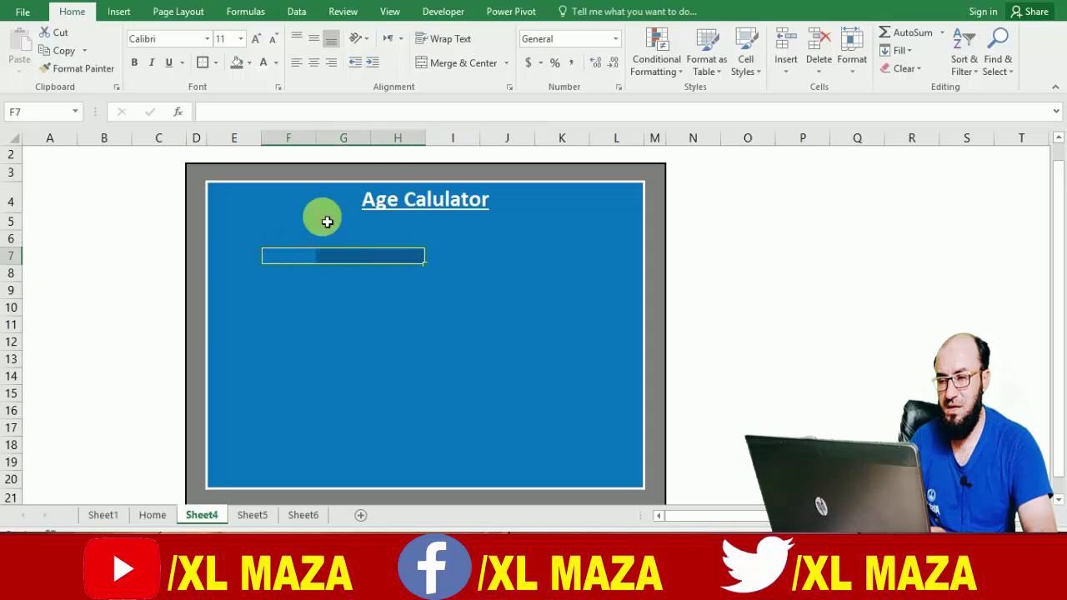
left_click(451, 65)
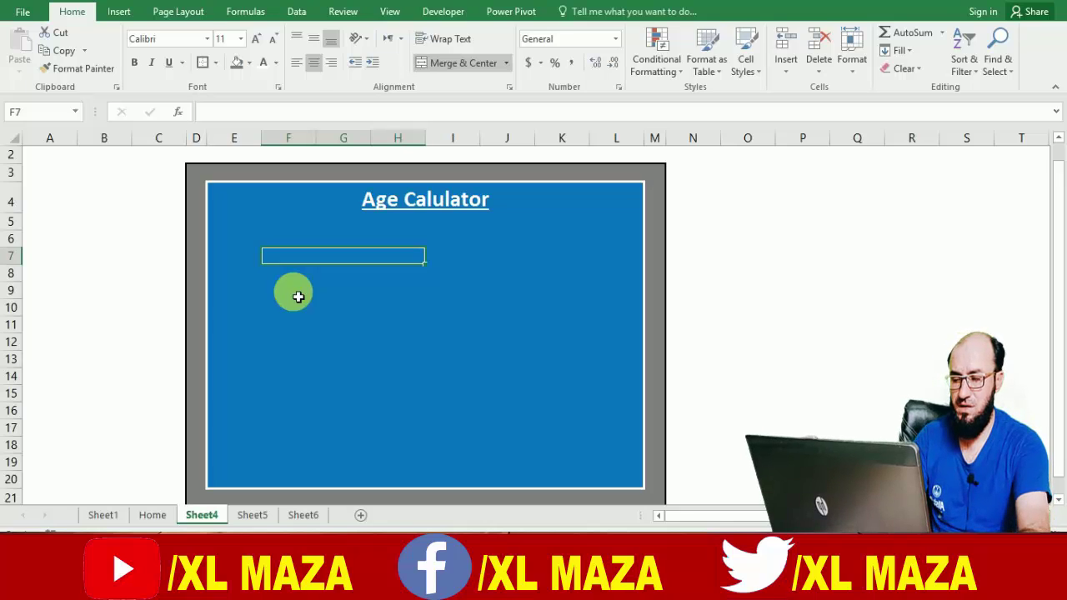
type("Currect")
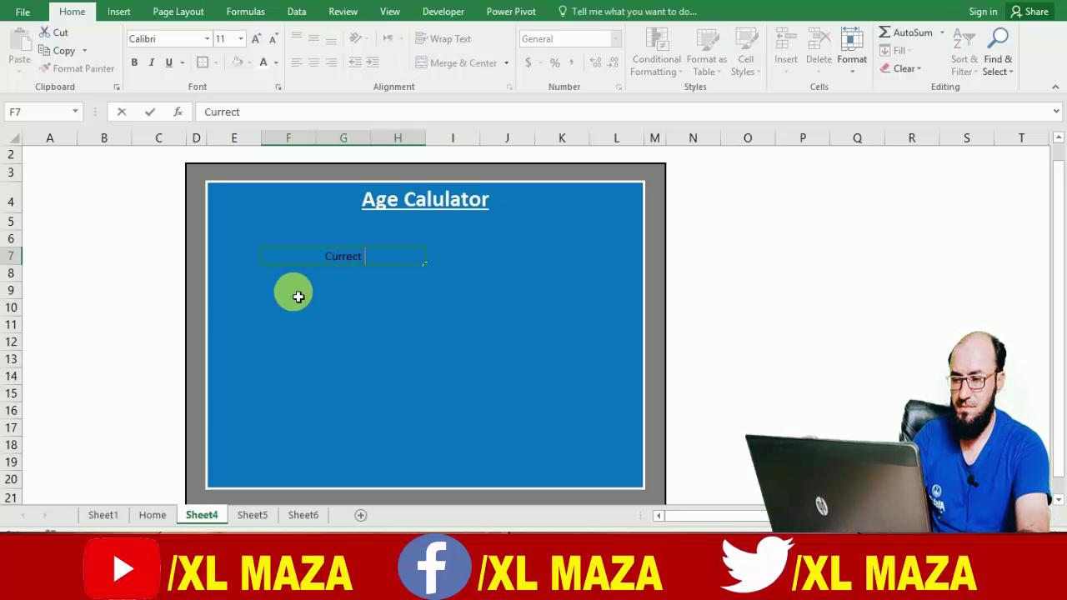
type(" Date")
key("ctrl+Return")
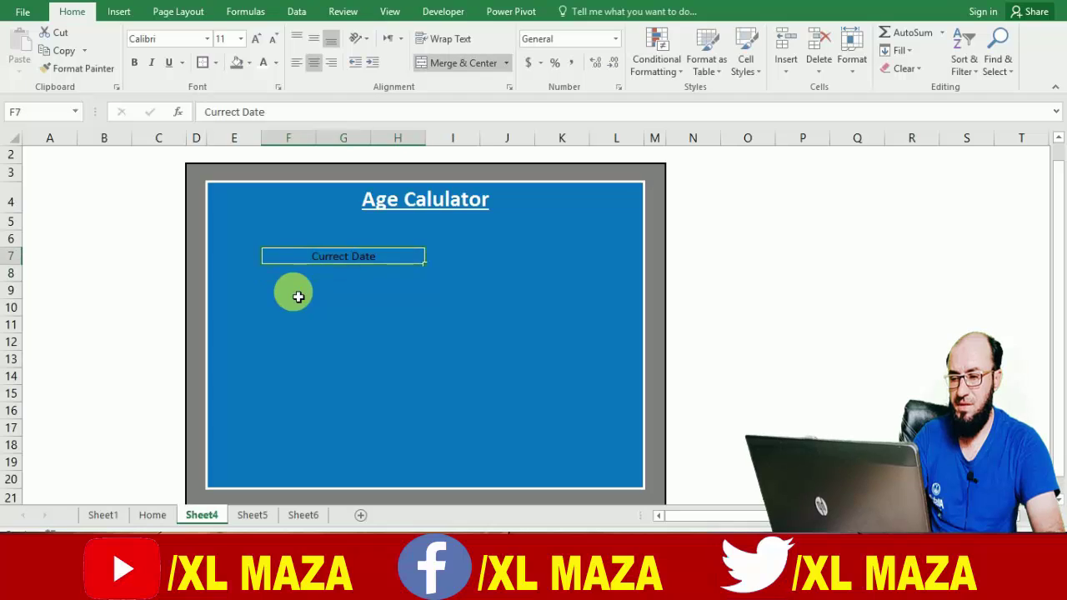
Copy the merged label cell F7 to F8 and replace the copied text with "Date of Birth".
key("ctrl+c")
key("Down")
key("Return")
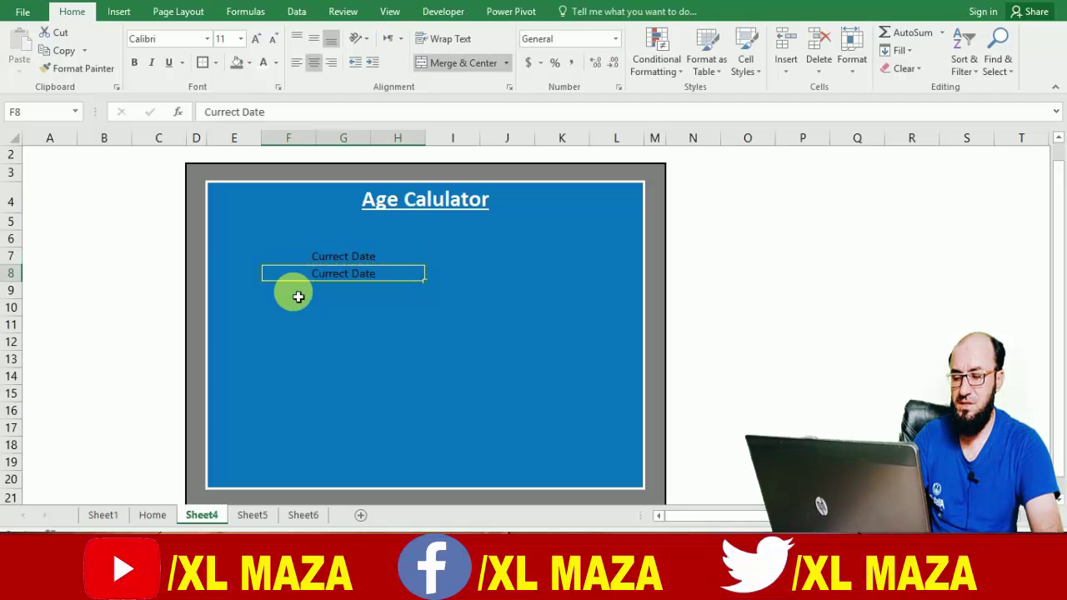
key("F2")
key("shift+Left")
key("shift+Left")
key("shift+Left")
key("shift+Left")
key("shift+Left")
key("shift+Left")
key("shift+Left")
key("shift+Left")
key("shift+Left")
key("shift+Left")
key("shift+Left")
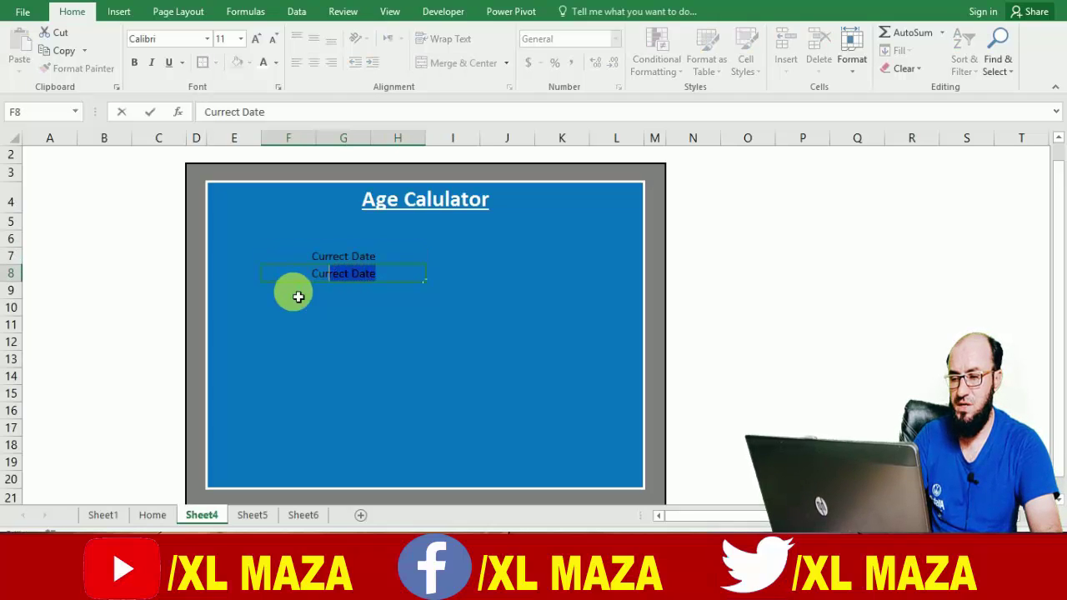
type("Date of Birth")
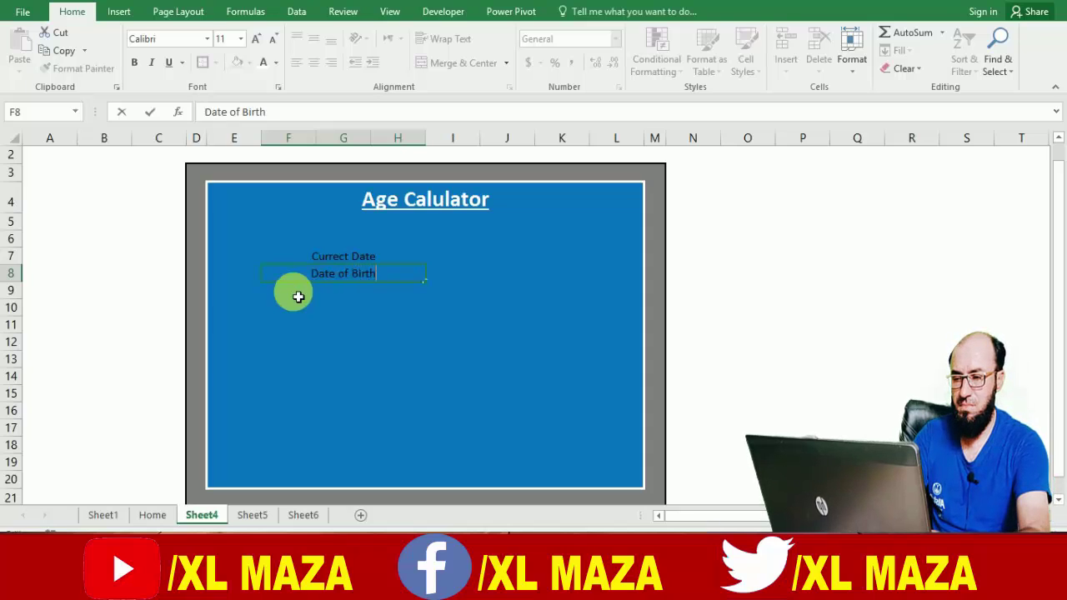
key("ctrl+Return")
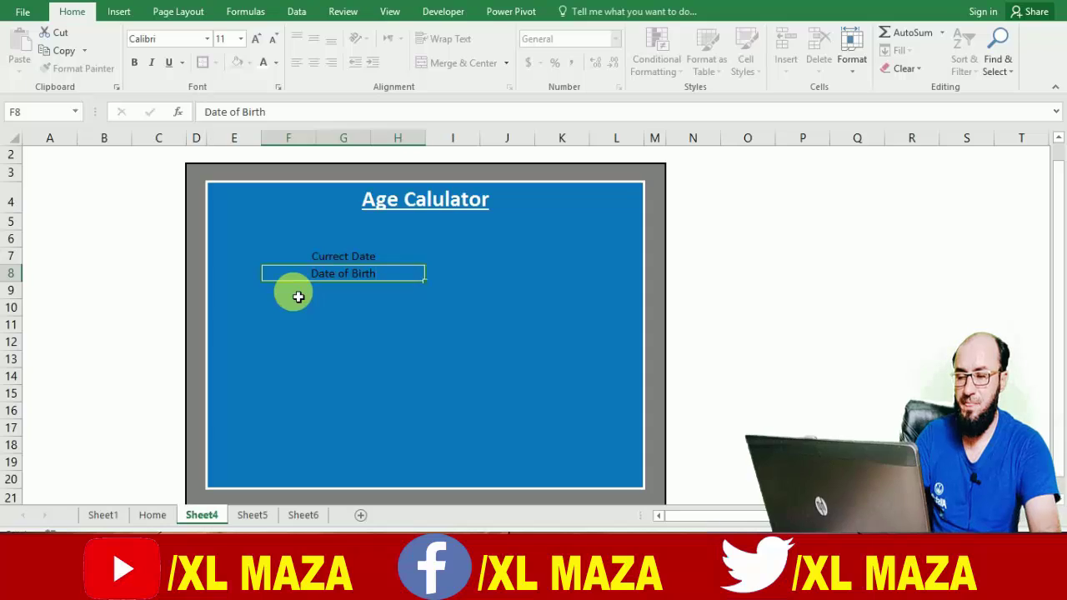
Give the two label cells in F7:H8 a dark blue fill and a white font color.
key("Up")
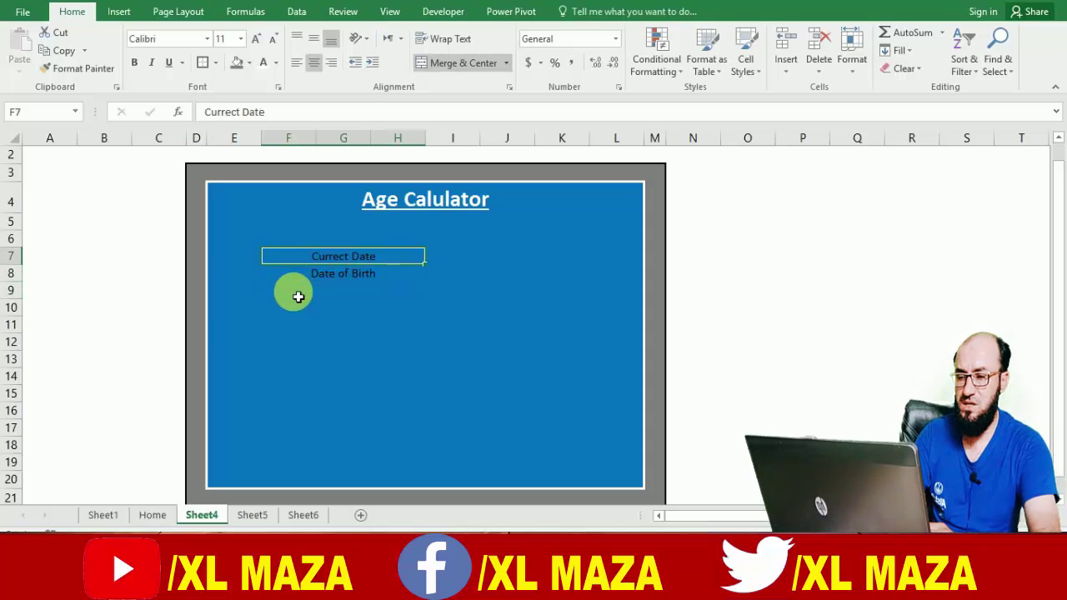
key("shift+Down")
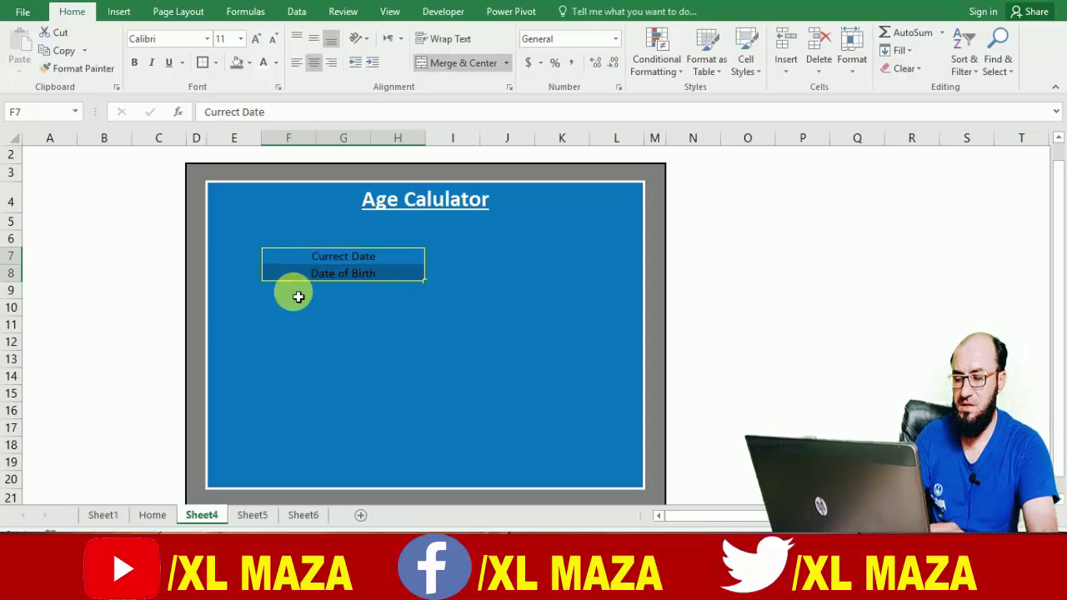
key("ctrl+1")
left_click(617, 141)
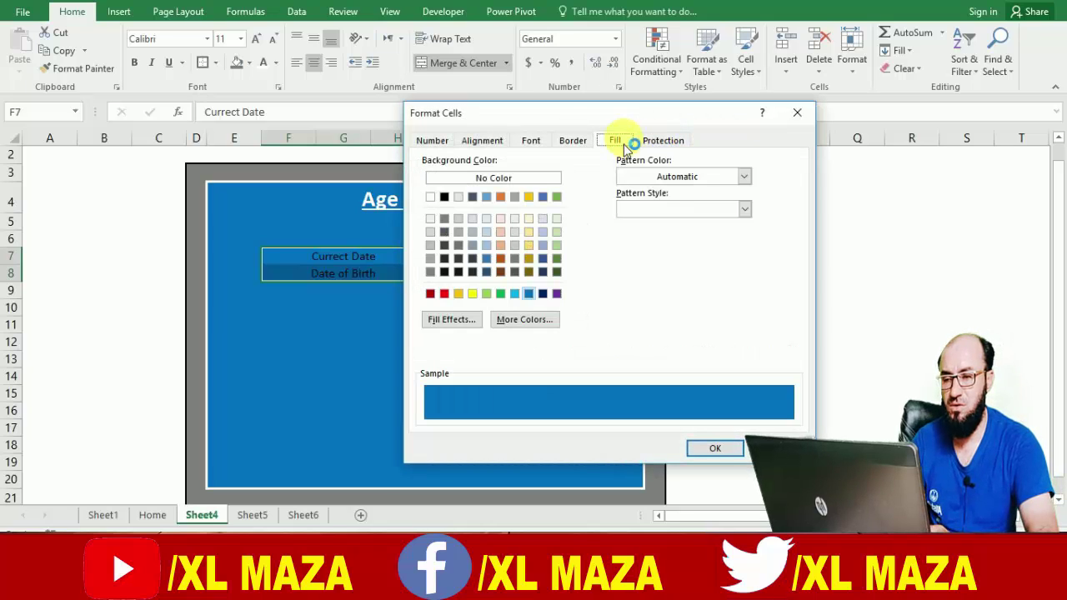
left_click(541, 297)
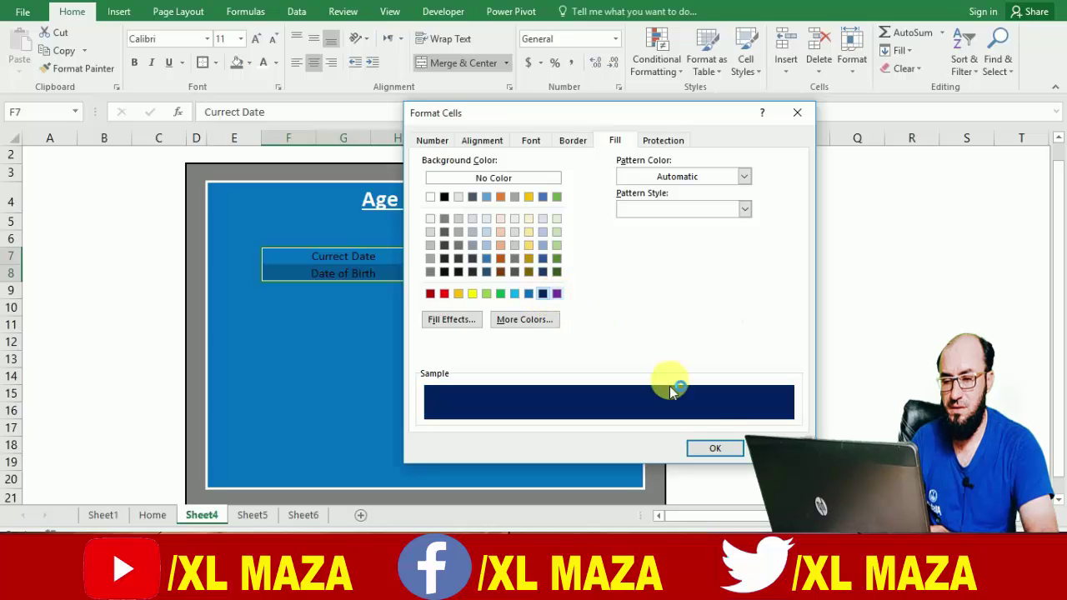
left_click(709, 446)
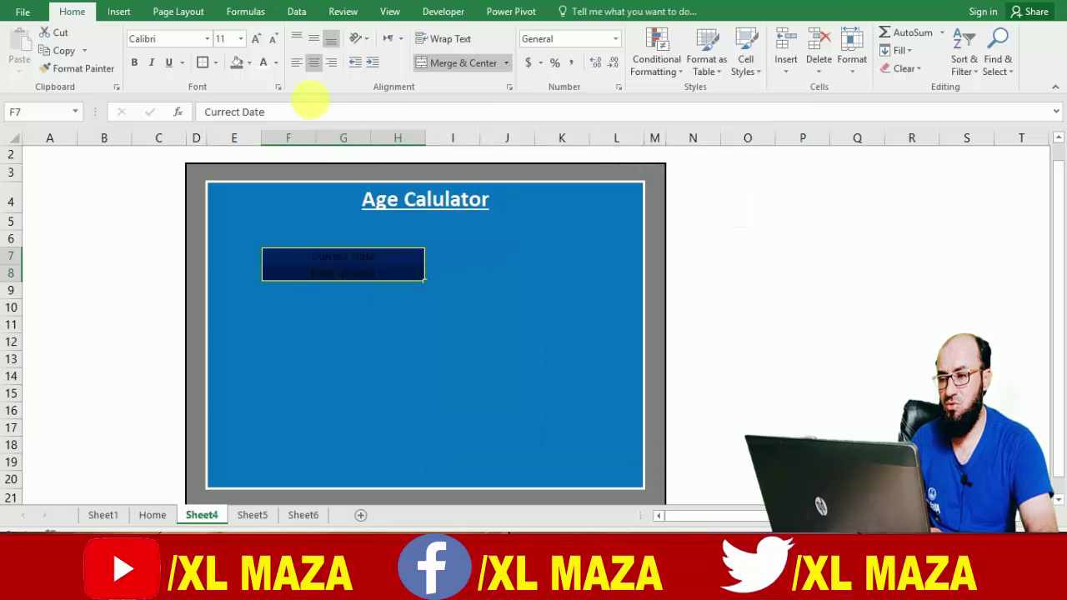
left_click(264, 64)
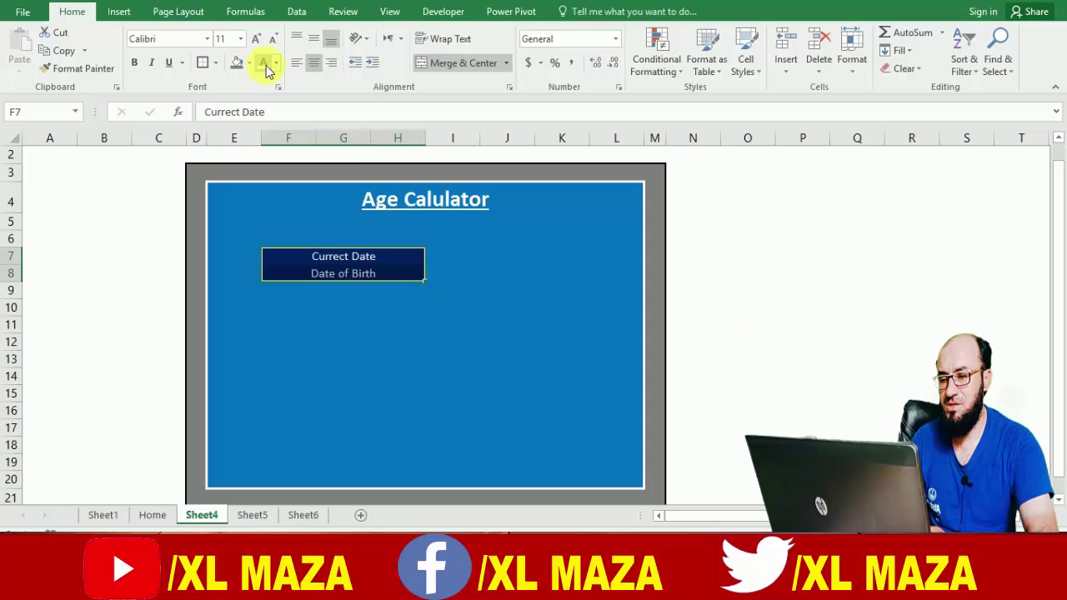
Apply a thick white outline border to the label cell F7 and repeat it on F8.
double_click(355, 259)
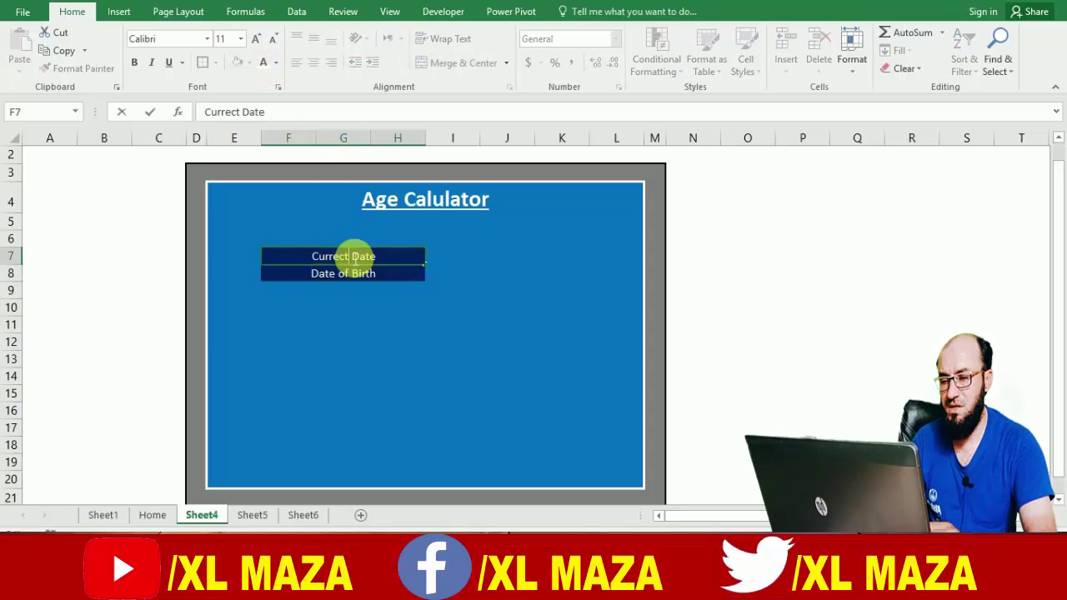
key("Escape")
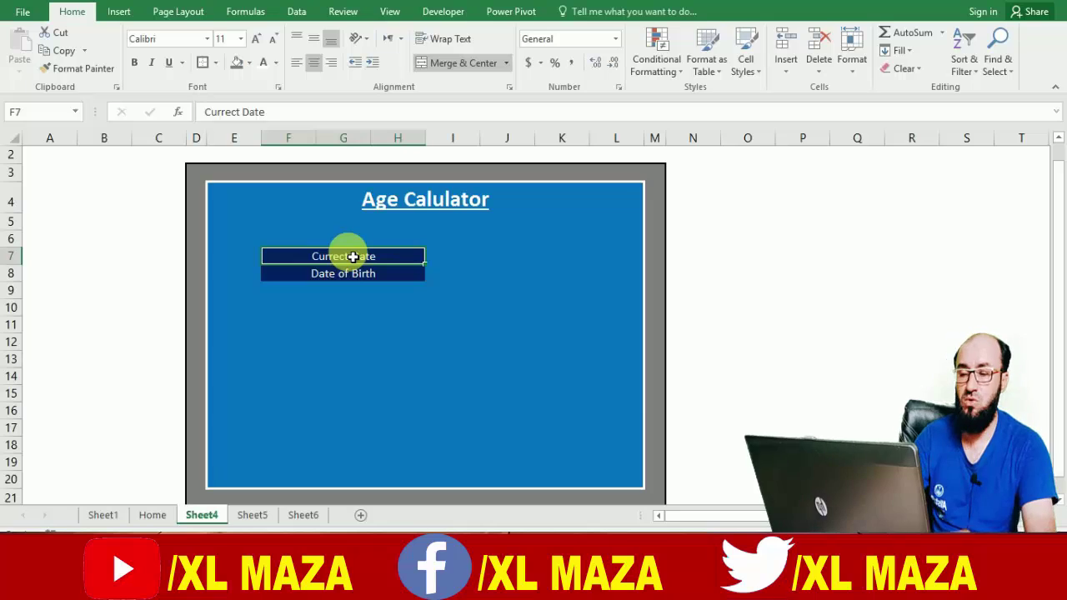
key("ctrl+1")
left_click(572, 140)
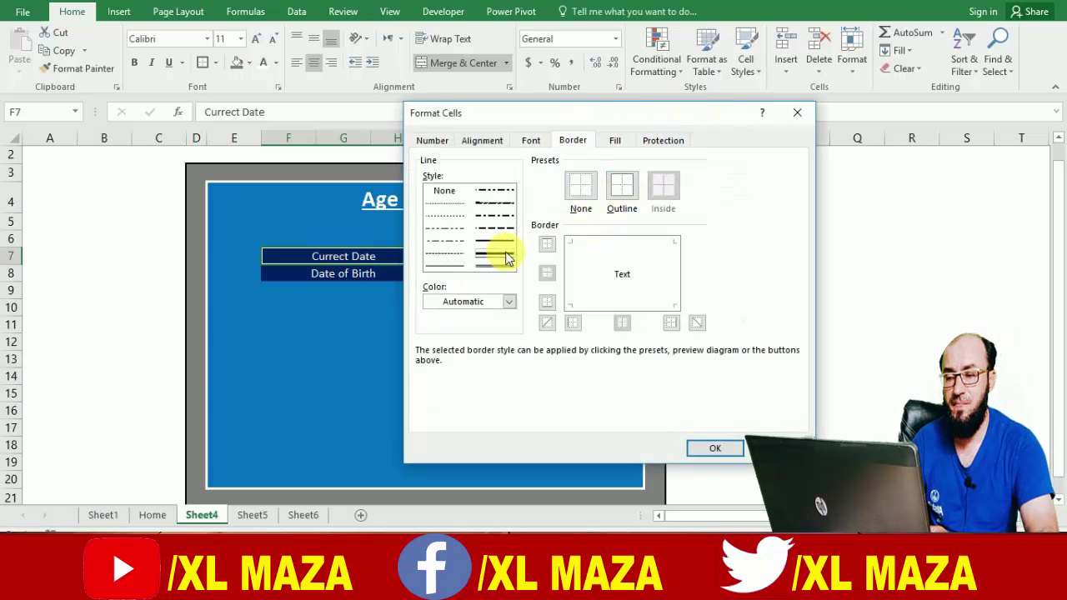
left_click(508, 302)
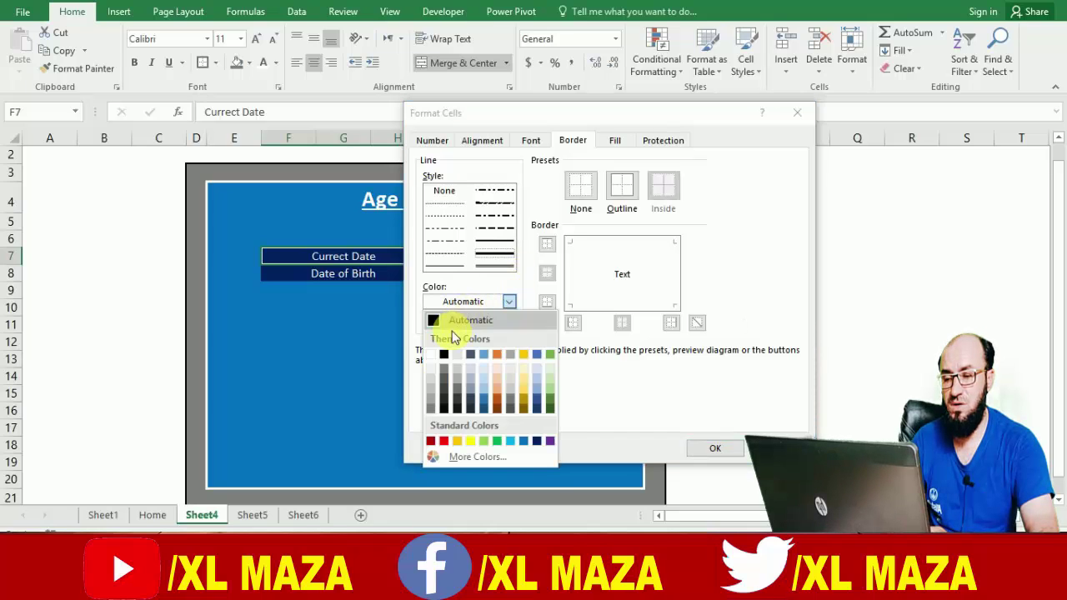
left_click(432, 354)
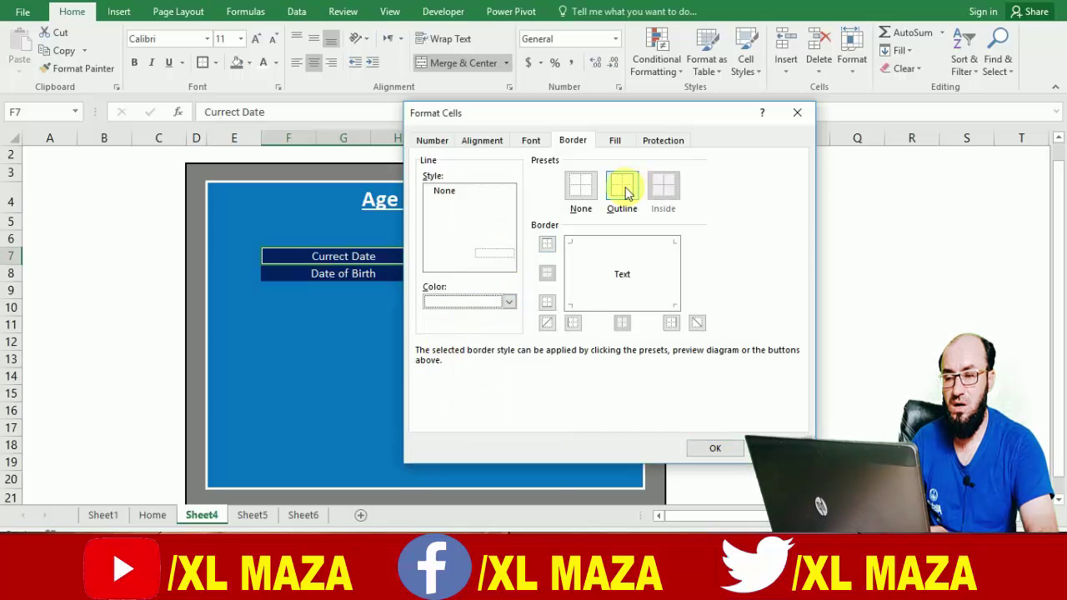
left_click(624, 188)
left_click(715, 450)
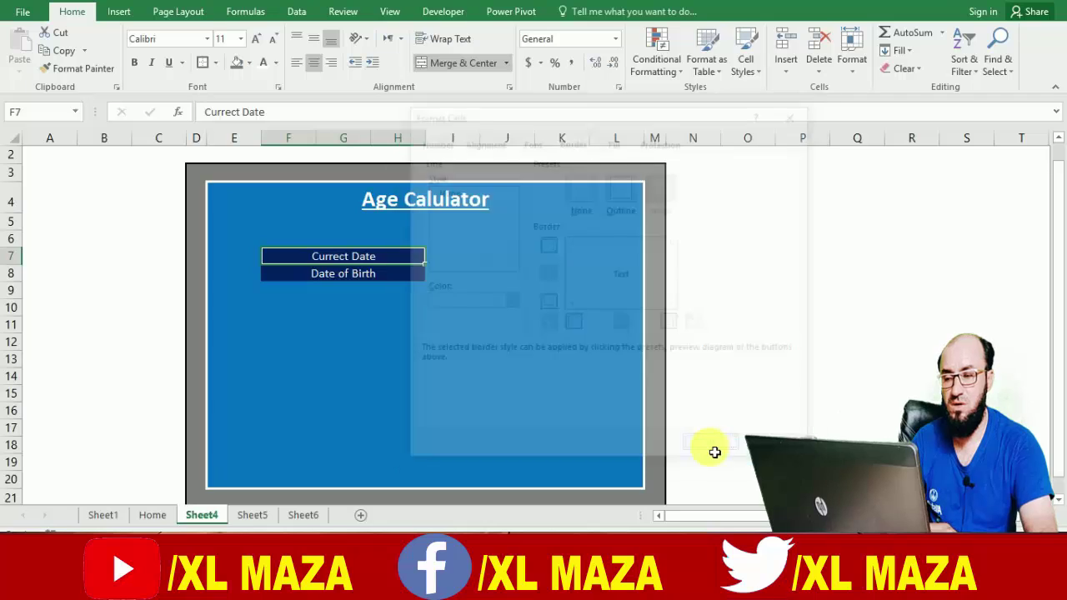
key("Down")
key("F4")
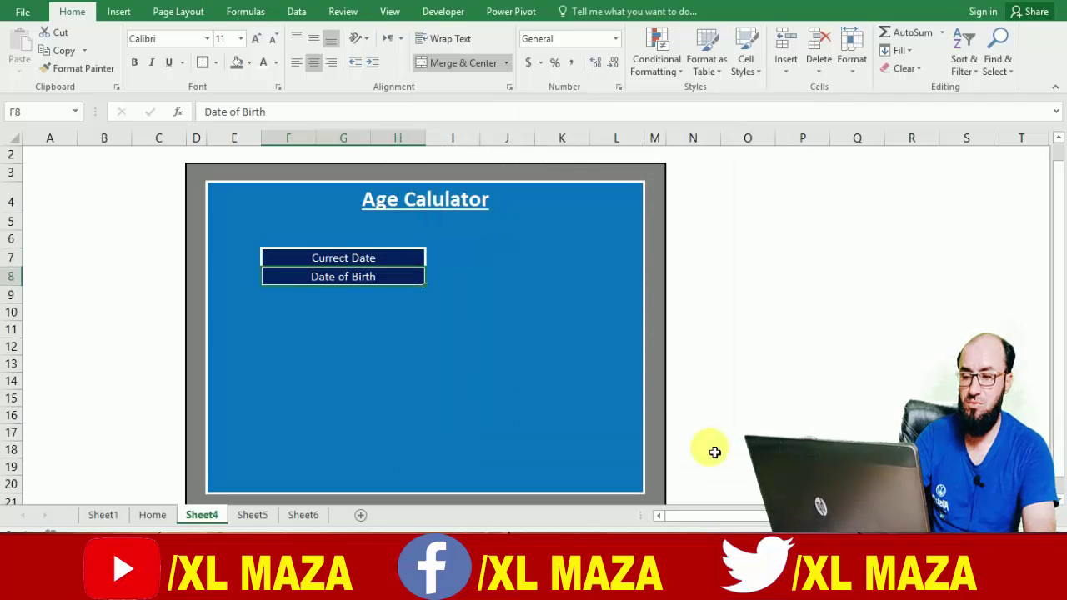
Increase the font size of both labels in F7:H8 to 14.
key("Down")
key("Down")
key("Up")
key("Up")
key("Up")
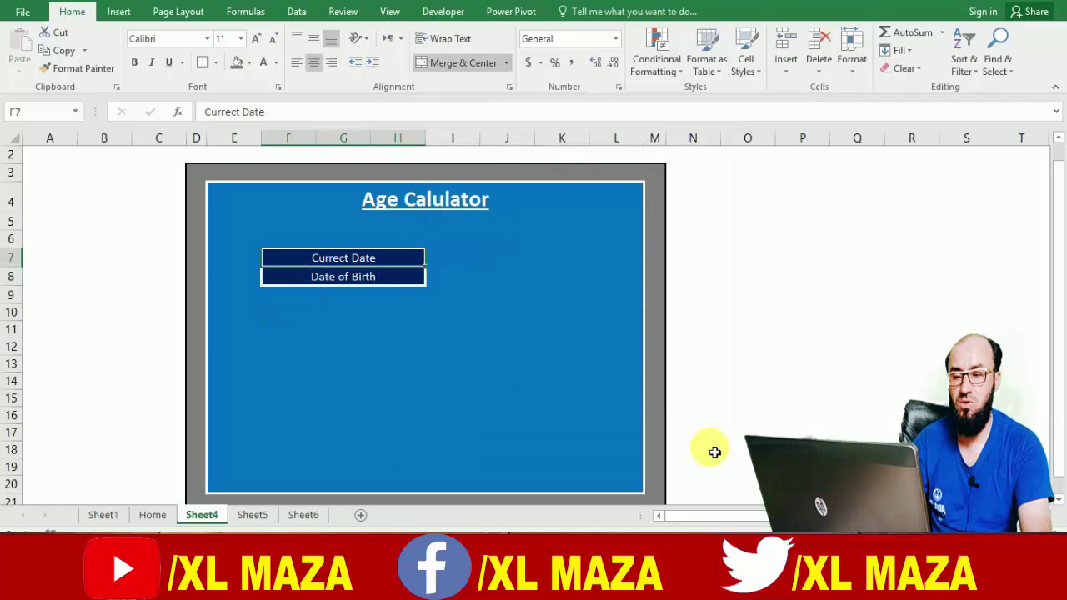
key("shift+Down")
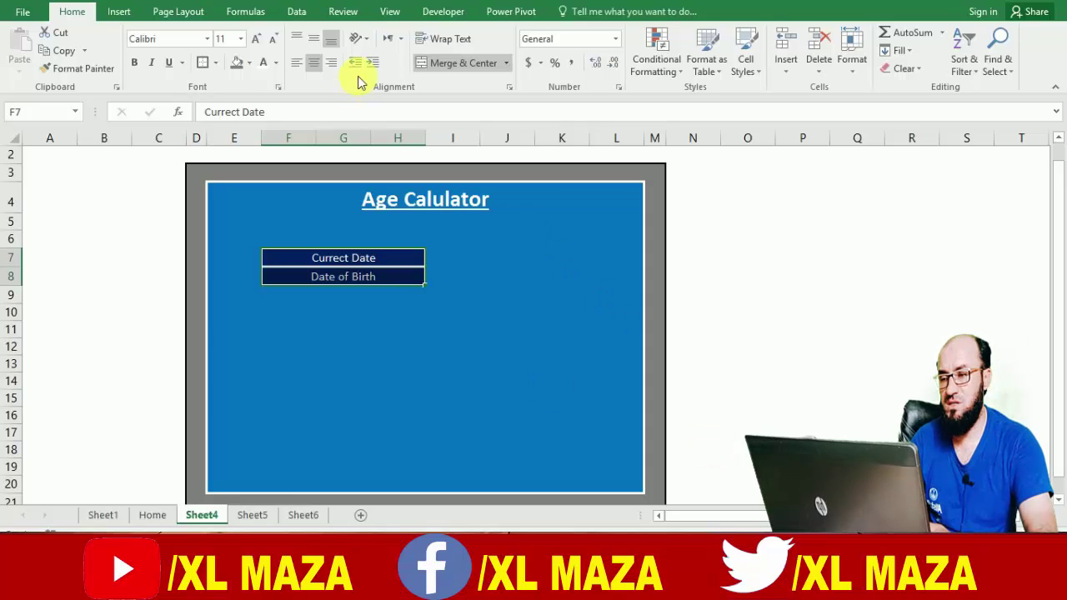
left_click(255, 41)
left_click(255, 42)
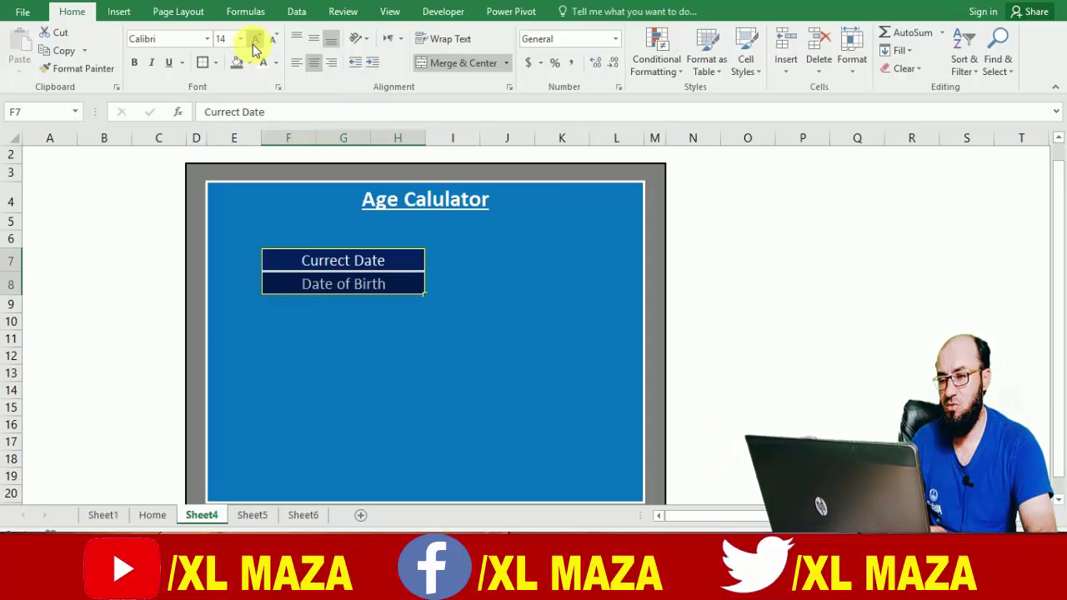
Merge and center cells J7:K7 as the value cell for the current date.
left_click(463, 266)
key("Right")
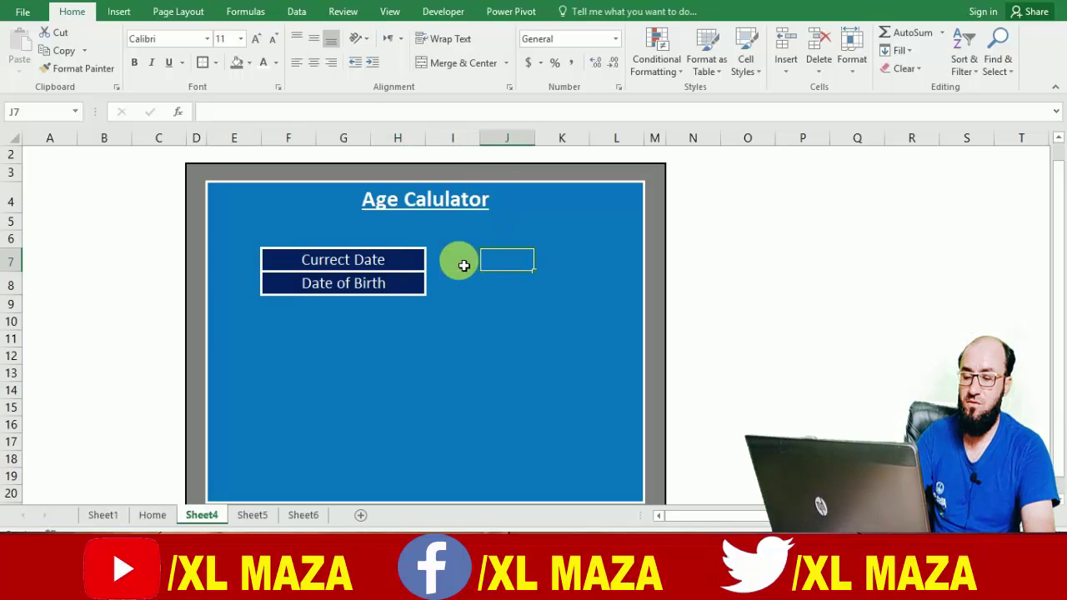
key("shift+Right")
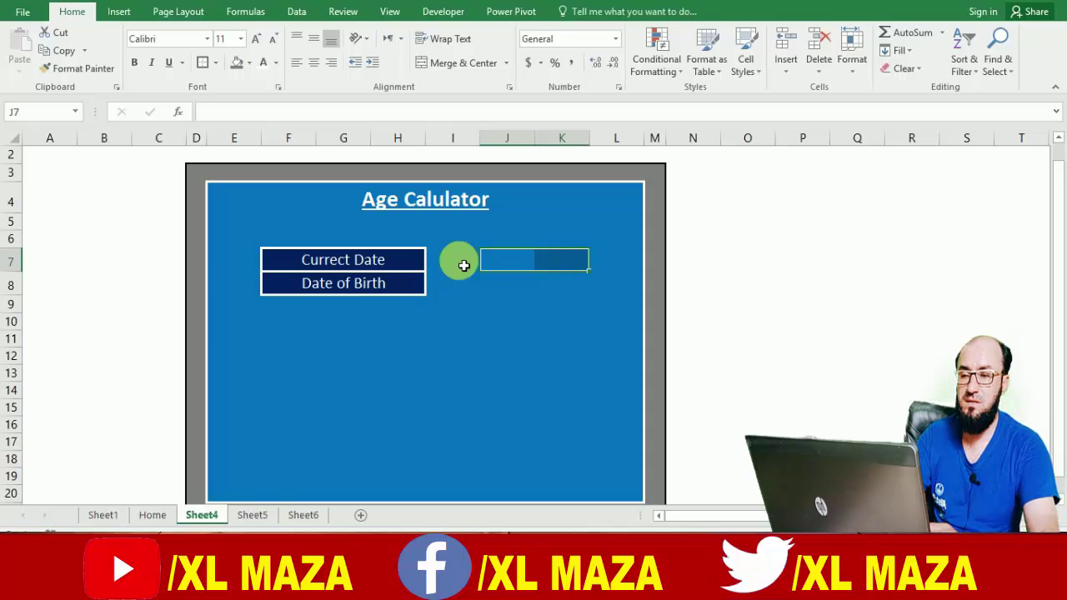
left_click(482, 68)
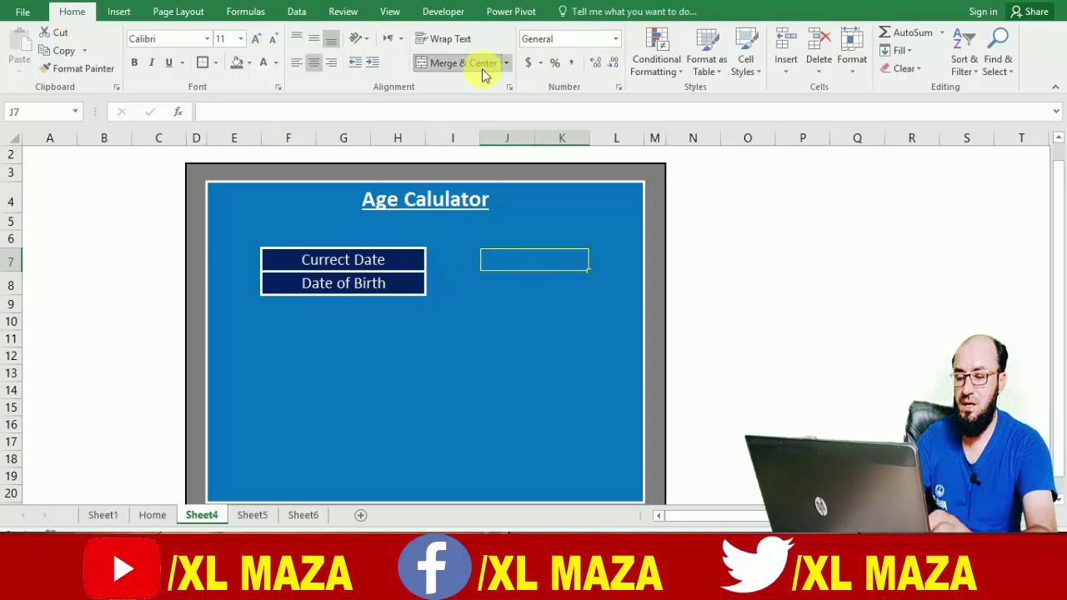
Enter the formula =TODAY() in the merged cell J7.
type("+")
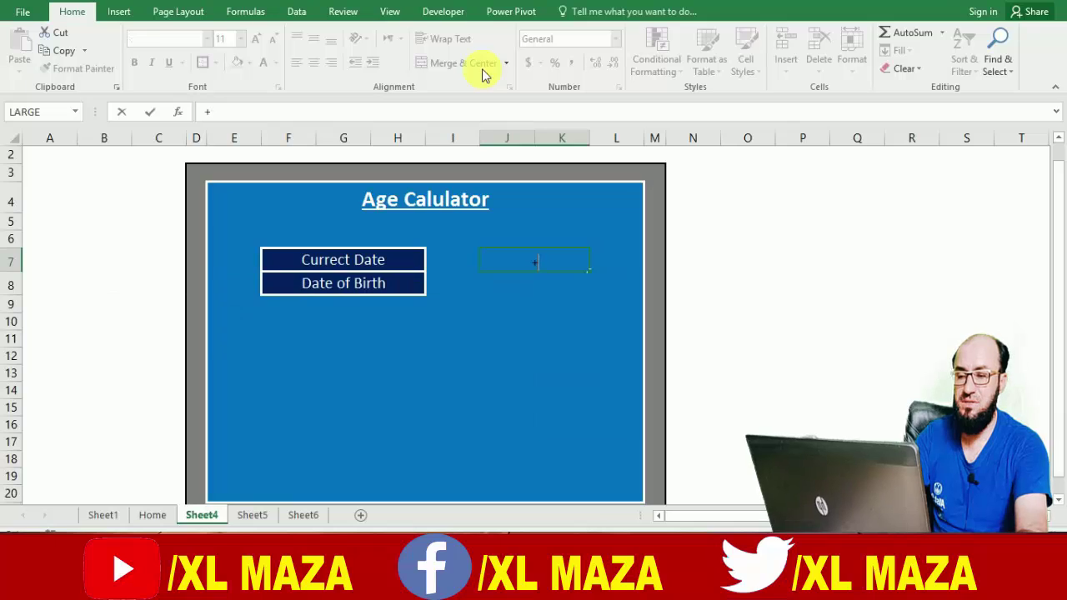
key("BackSpace")
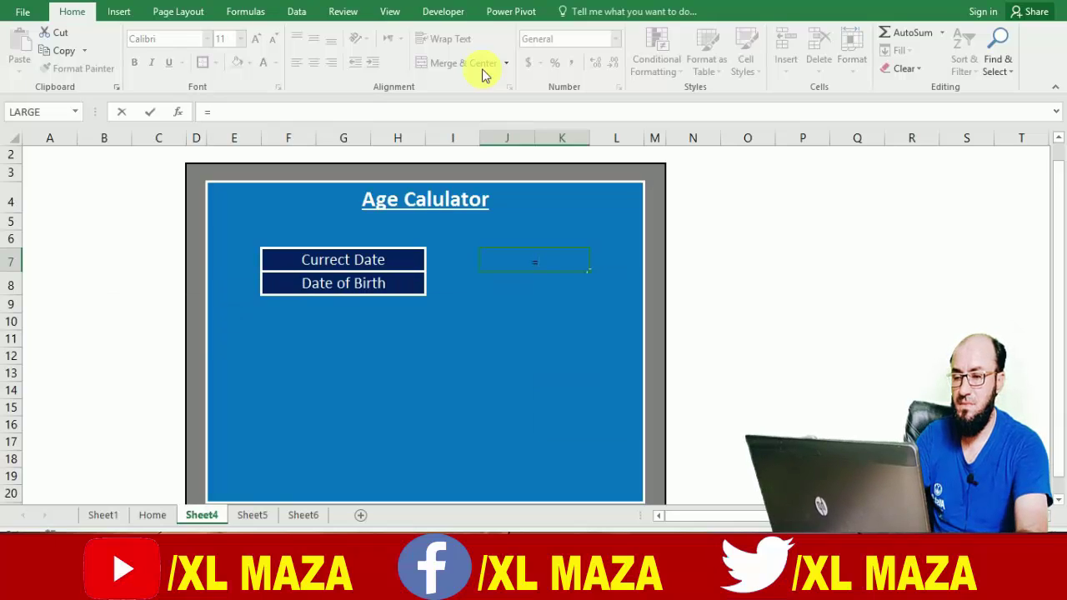
type("=Today")
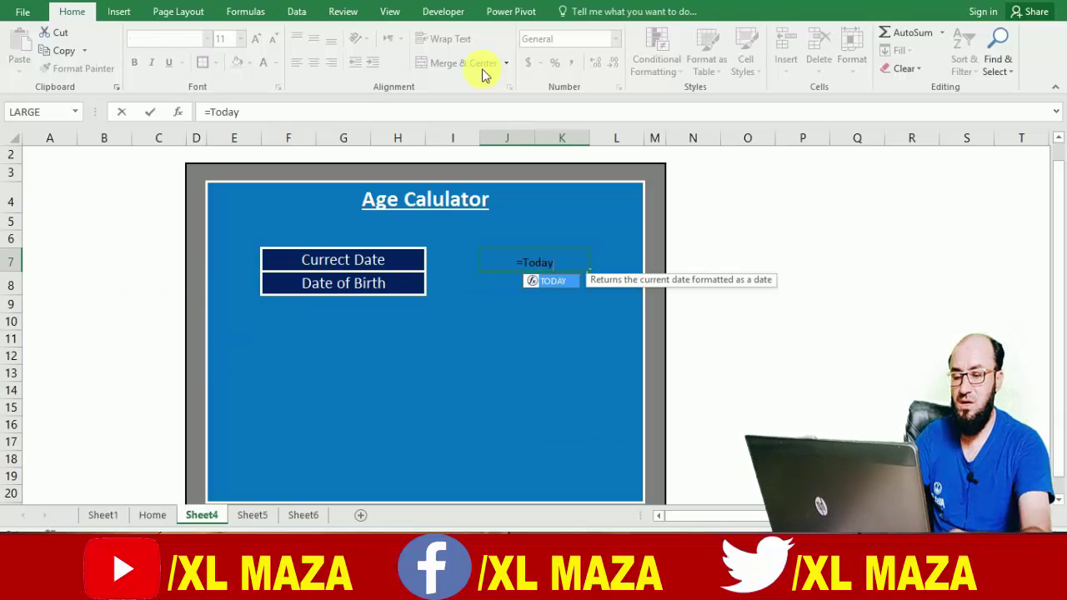
type("(")
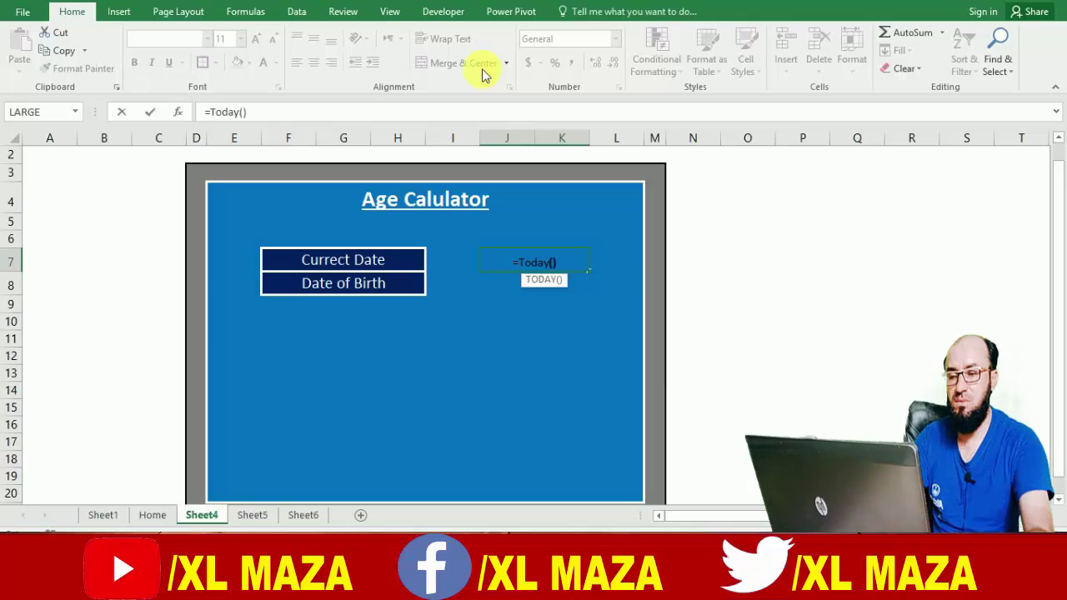
key("Return")
key("Up")
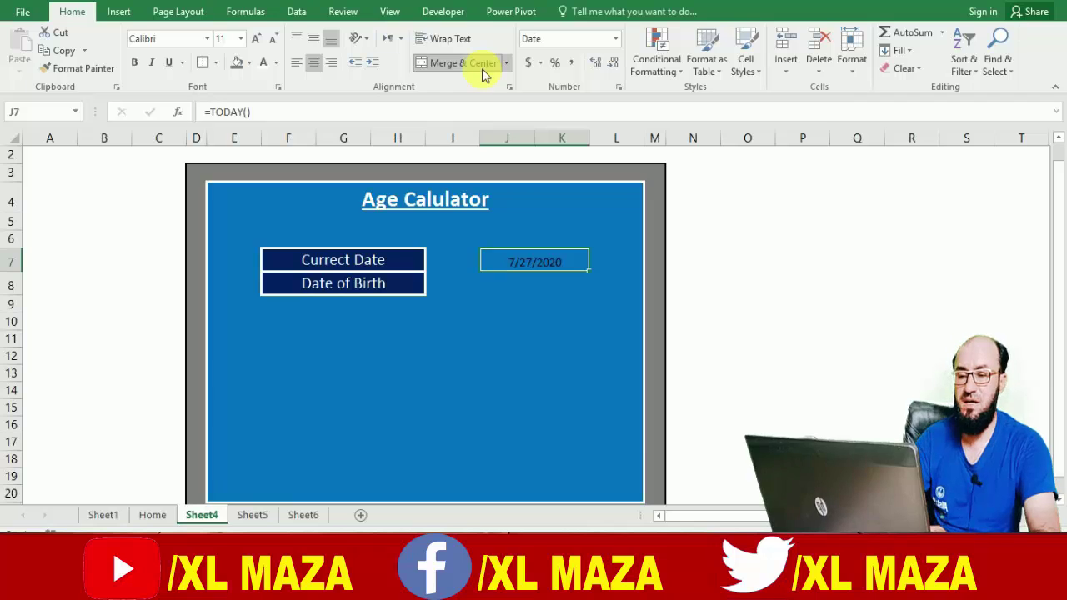
Format the current date in J7 with the 14-Mar-12 date type and align it vertically to the middle.
key("ctrl+1")
left_click(432, 140)
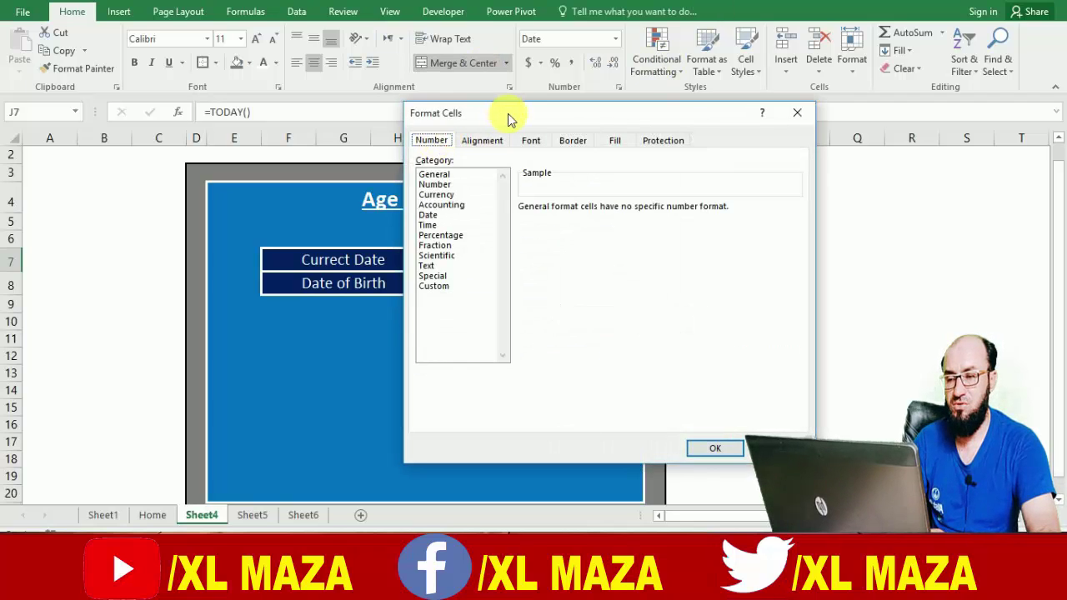
left_click_drag(525, 114, 753, 31)
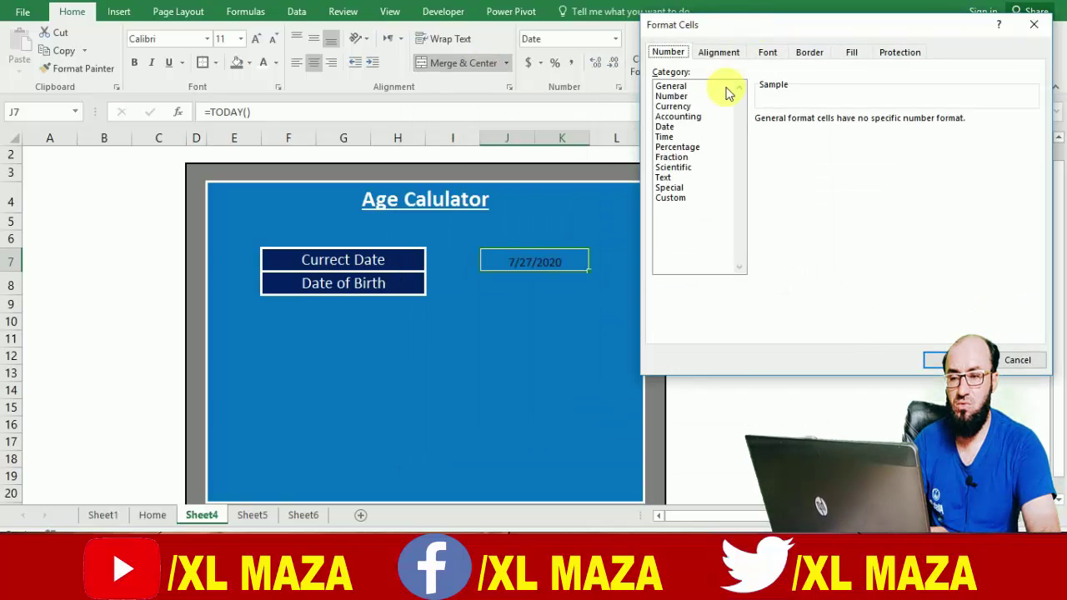
left_click(672, 129)
left_click(672, 138)
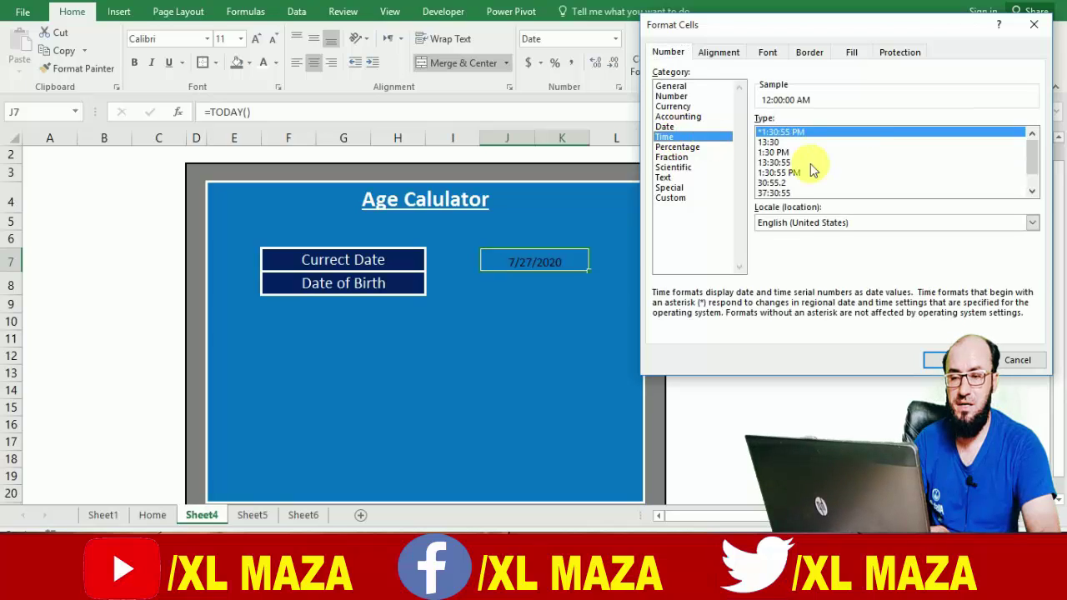
left_click(1032, 193)
left_click(1032, 193)
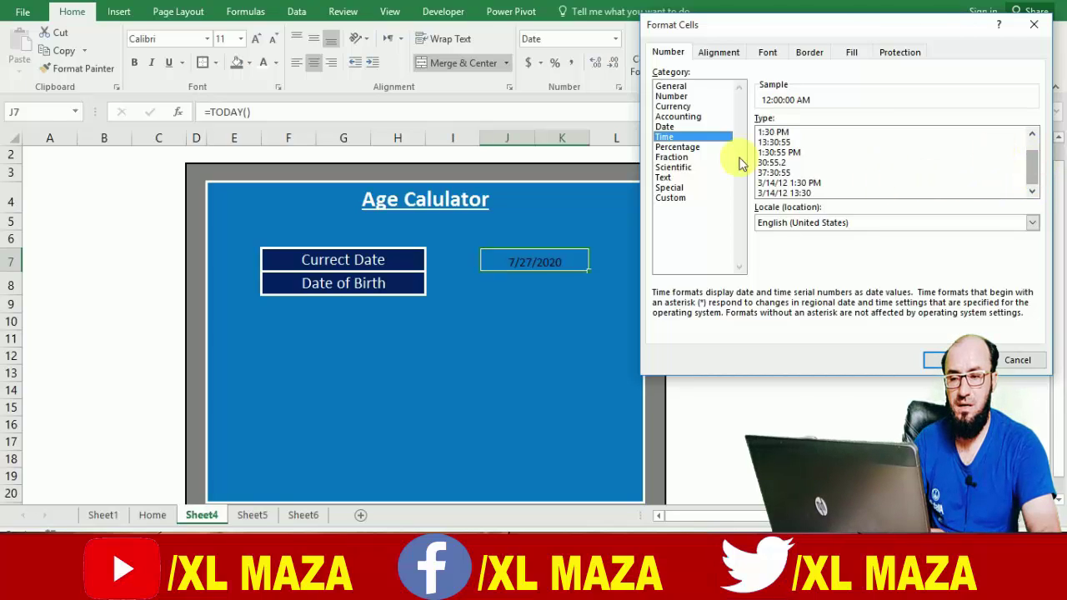
left_click(672, 126)
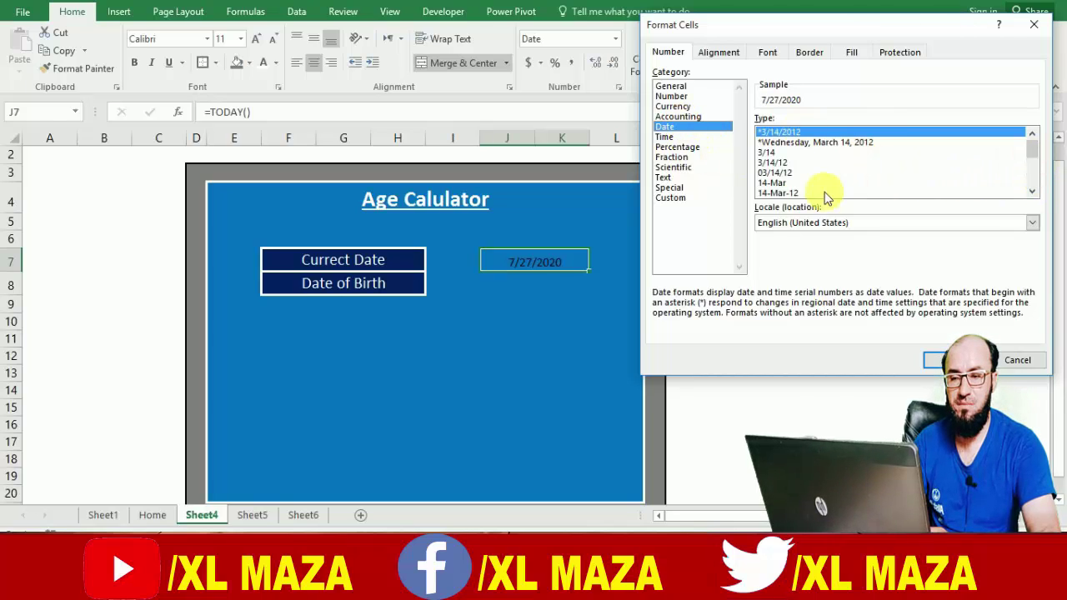
left_click(784, 192)
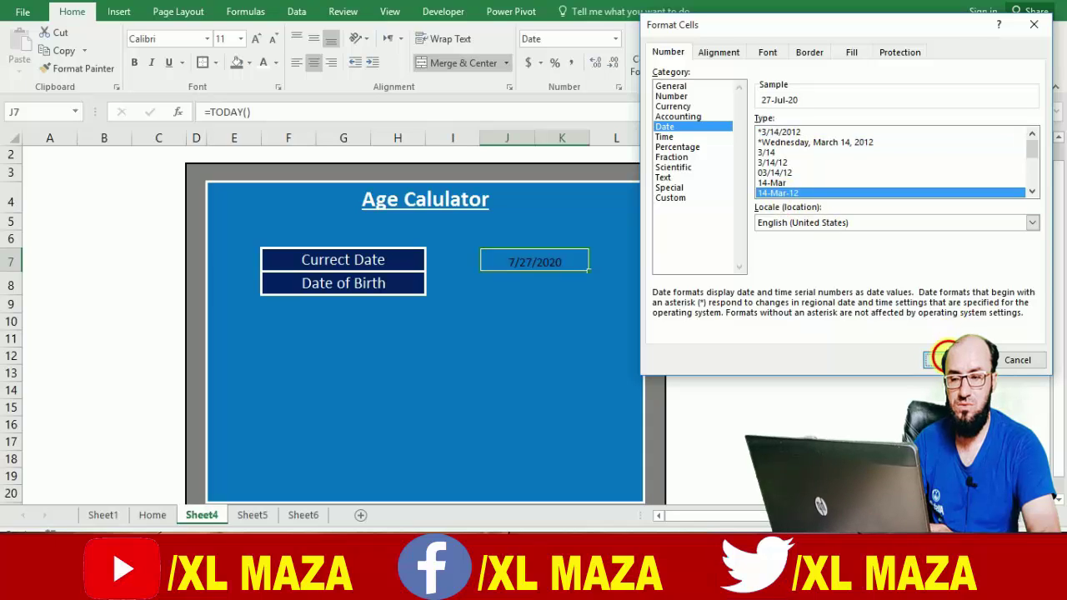
left_click(946, 359)
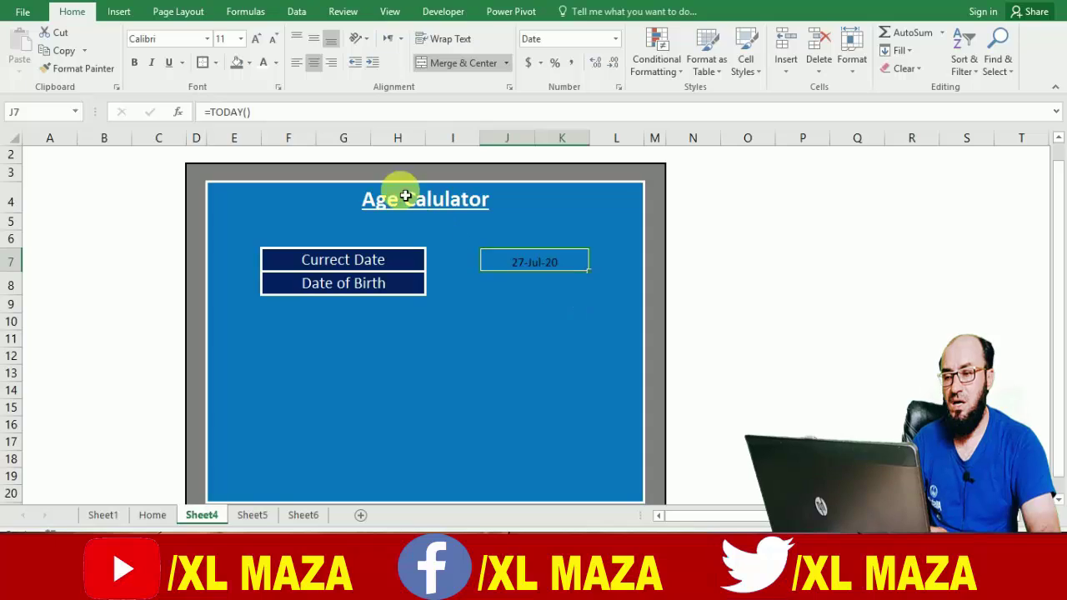
left_click(313, 42)
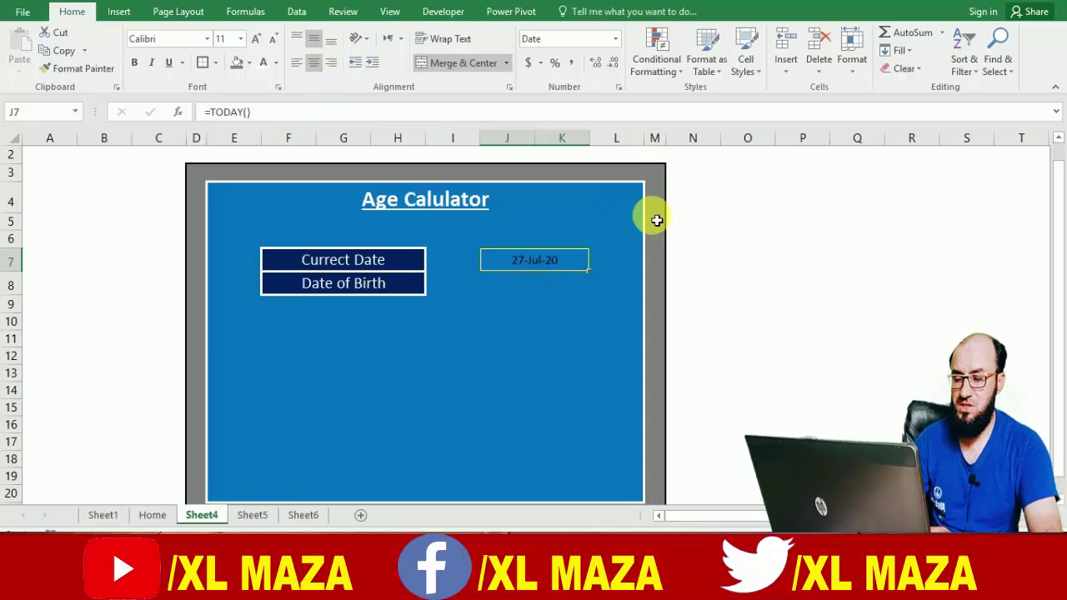
Fill the current date cell J7 with light gold.
key("ctrl+1")
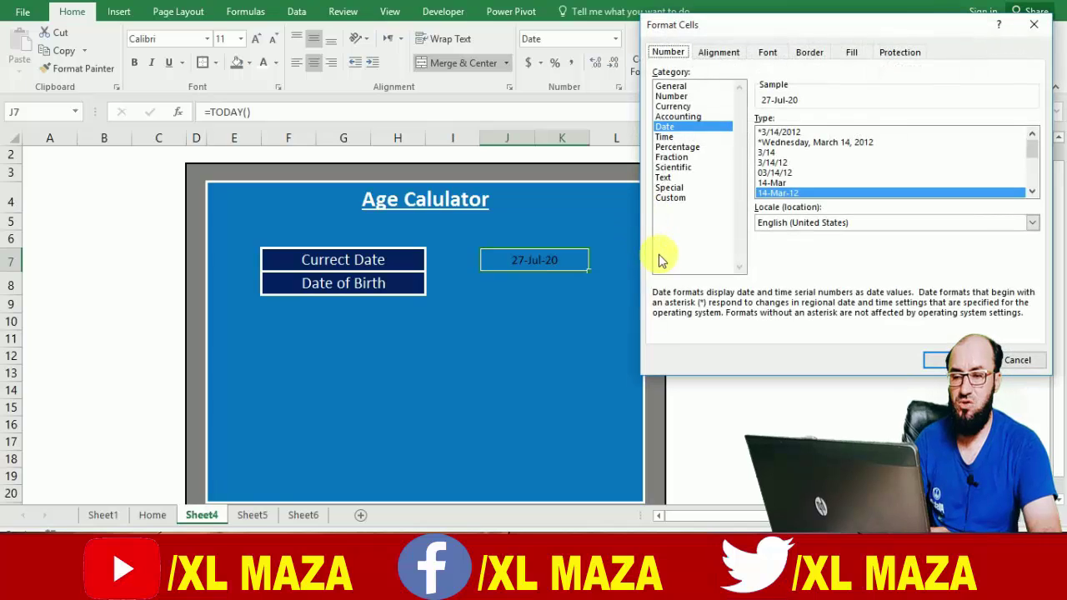
left_click(854, 52)
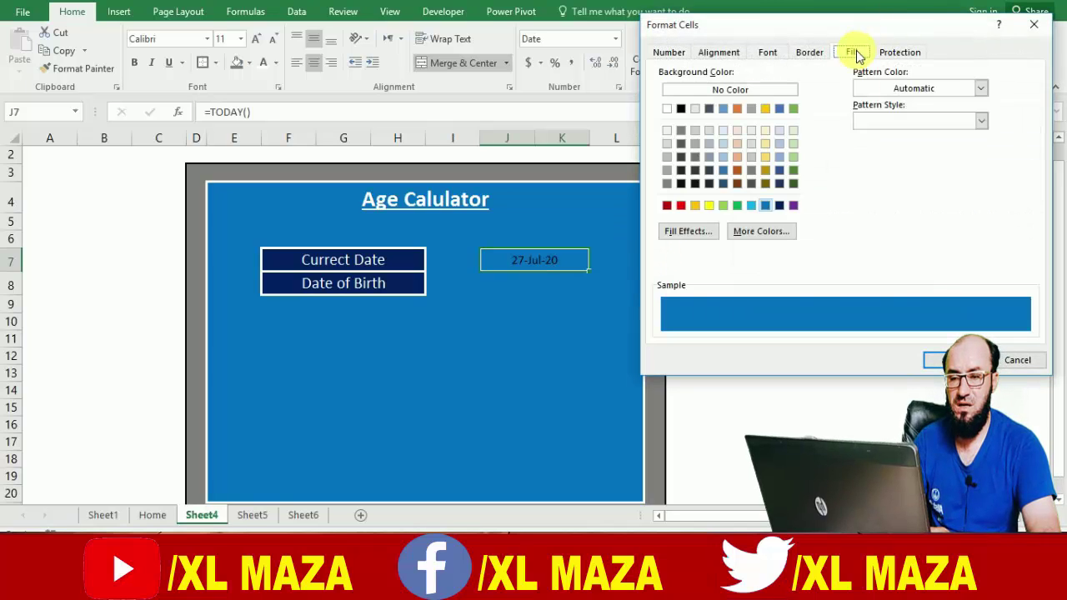
left_click(766, 157)
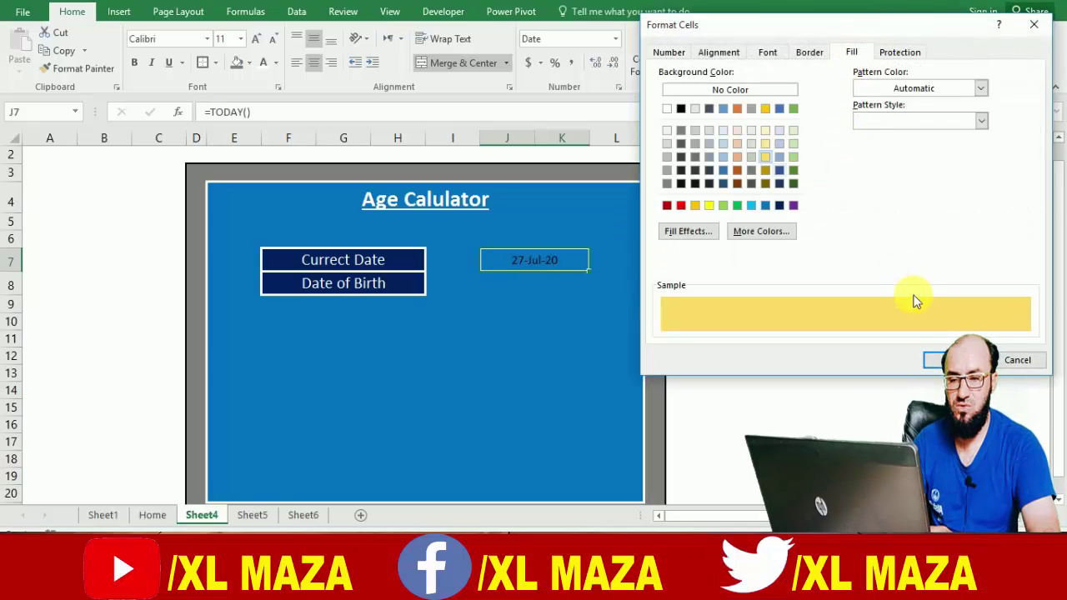
left_click(933, 356)
Copy the formatted cell J7 to J8 and clear the copied contents, keeping its formatting.
key("ctrl+c")
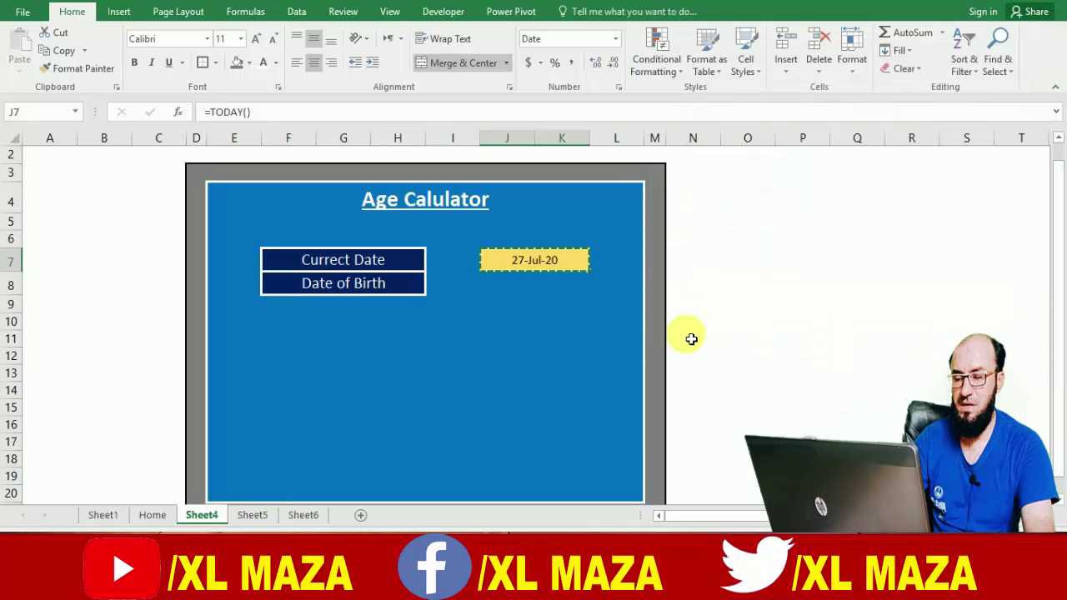
key("Down")
key("ctrl+v")
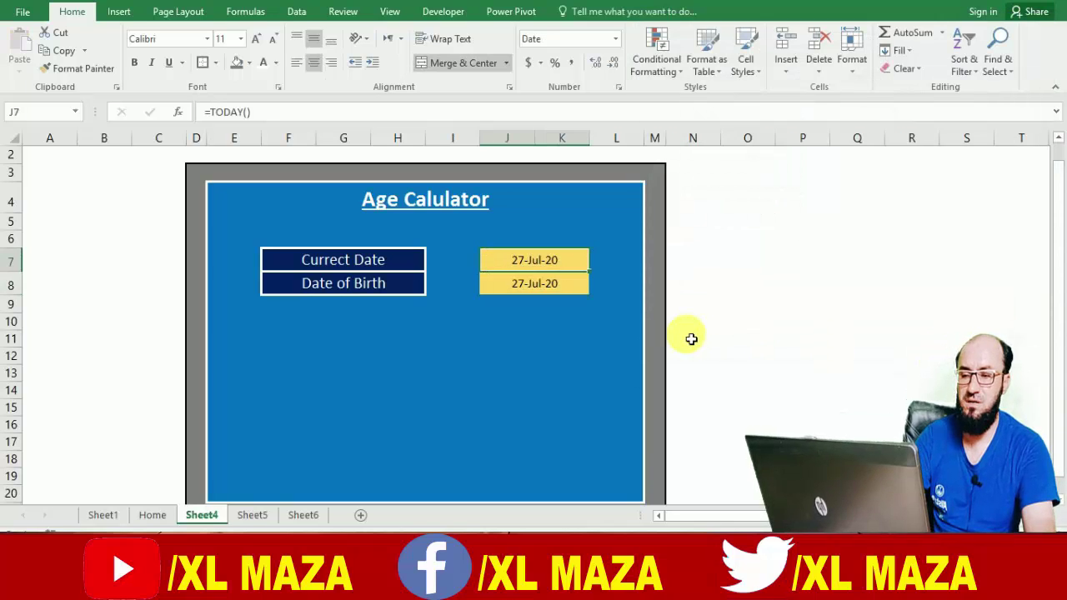
key("Delete")
Apply a thick white outline border to the value cell J7 and repeat it on J8.
key("Up")
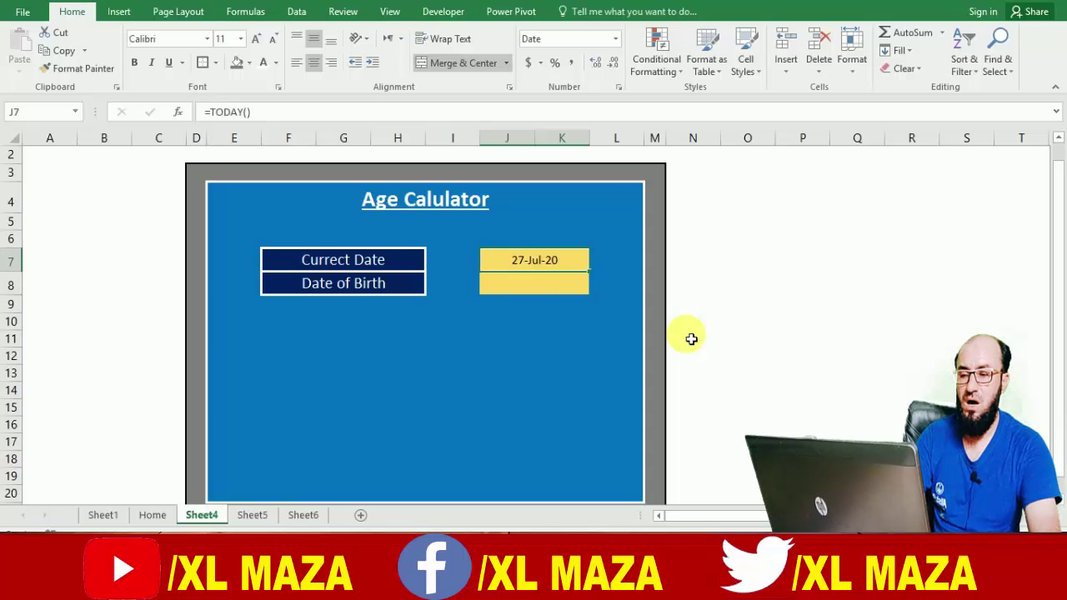
key("ctrl+1")
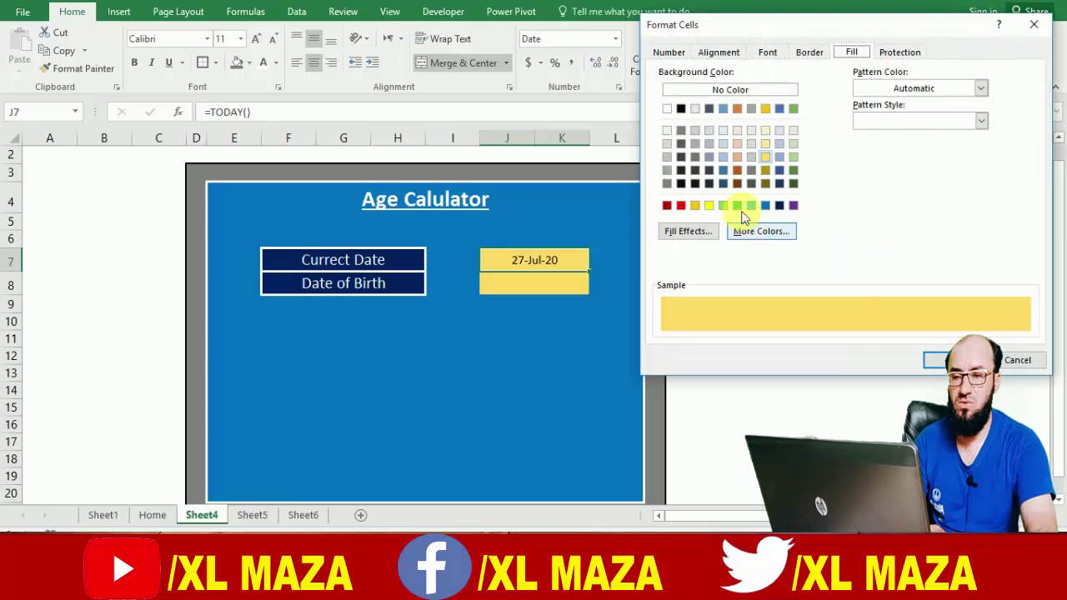
left_click(811, 53)
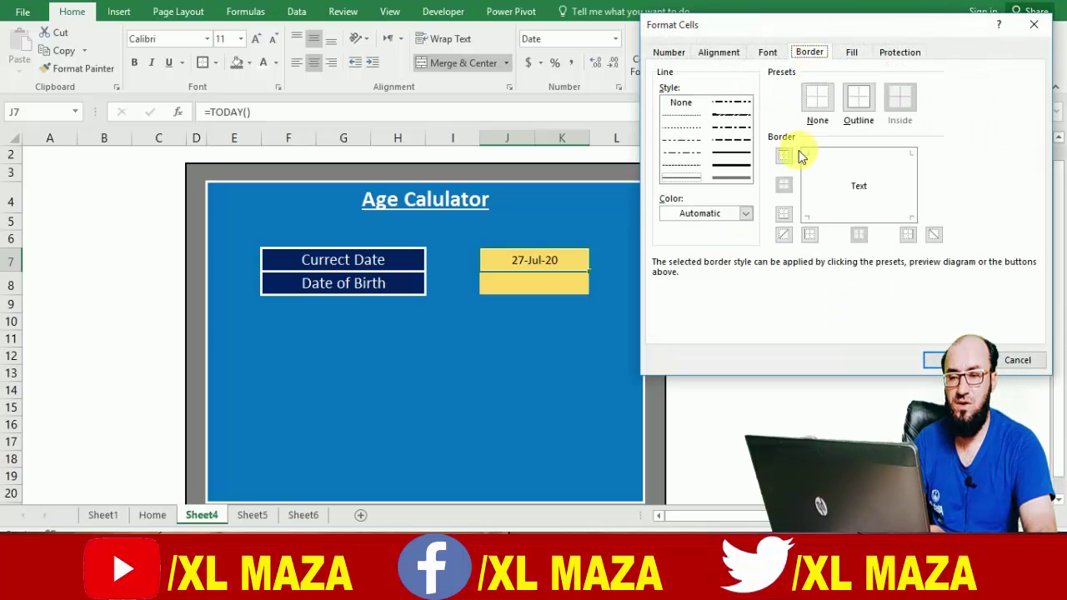
left_click(724, 167)
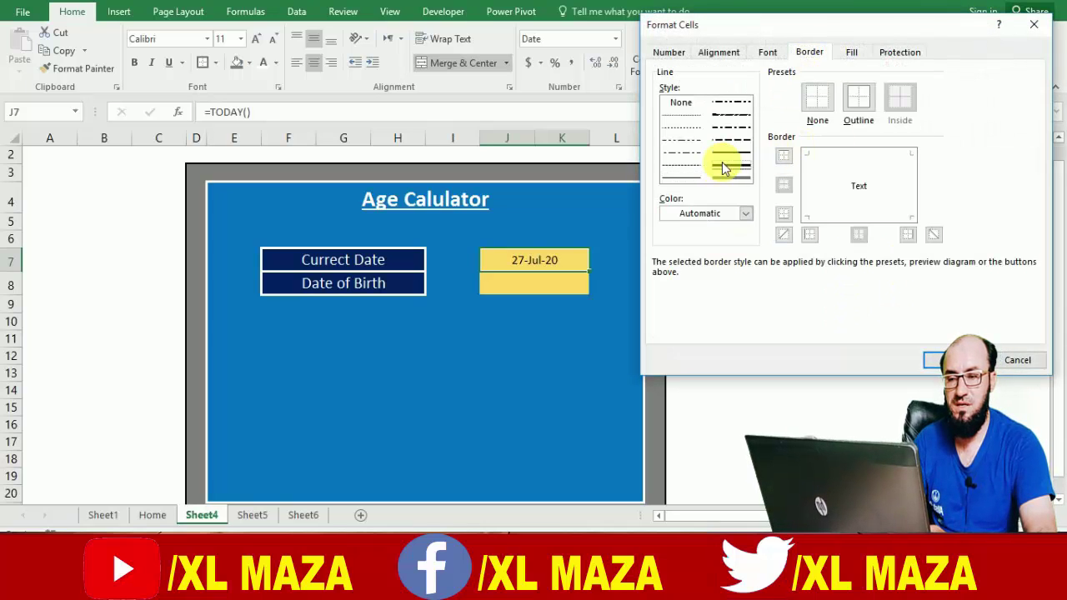
left_click(709, 229)
left_click(669, 260)
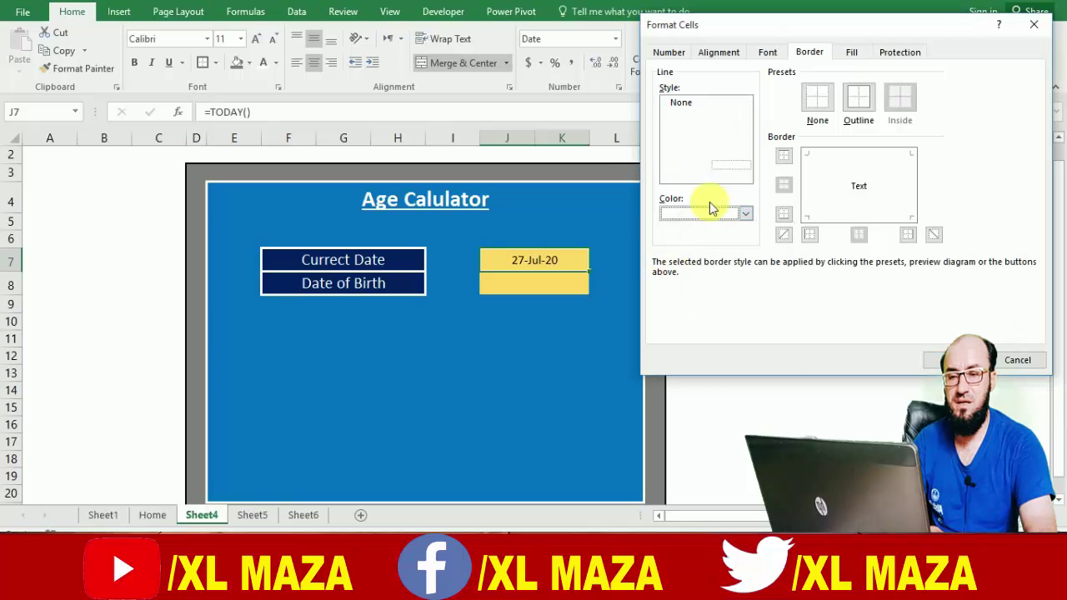
left_click(860, 96)
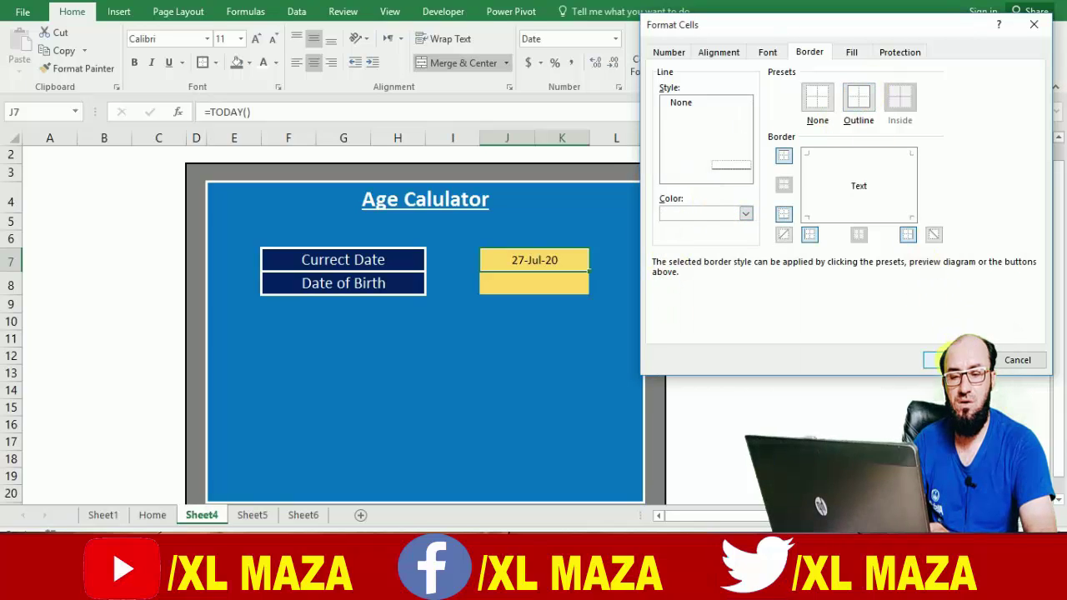
left_click(935, 361)
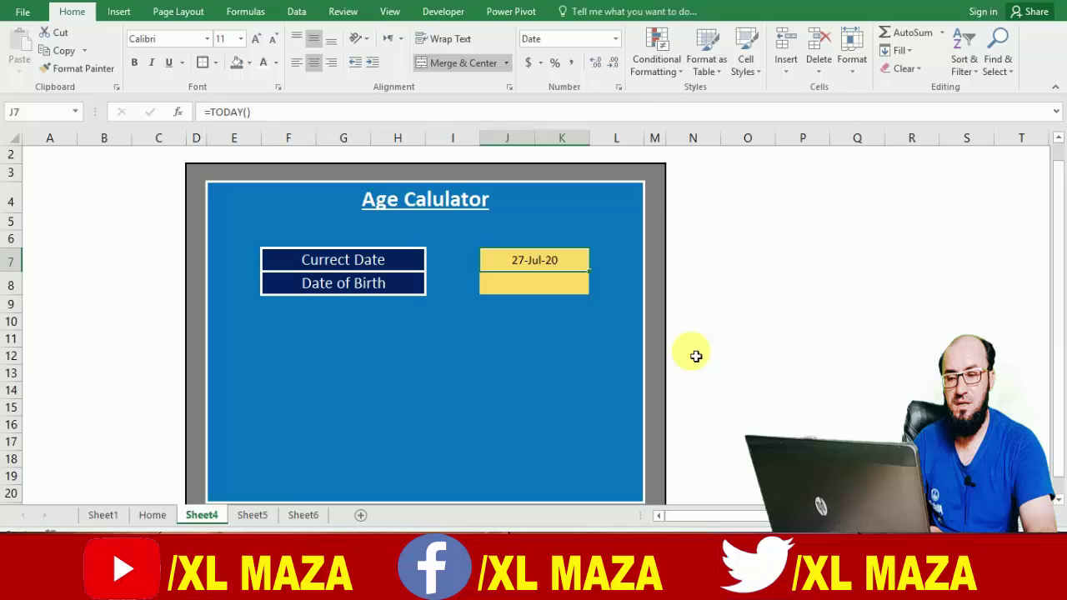
left_click(543, 283)
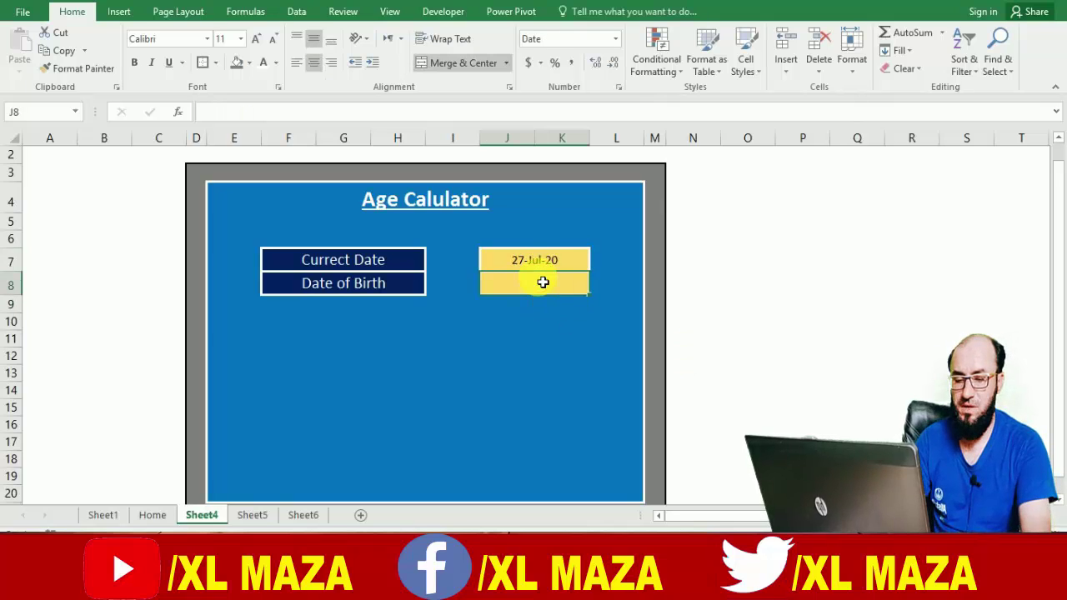
key("Down")
key("Down")
key("Up")
key("Up")
key("Up")
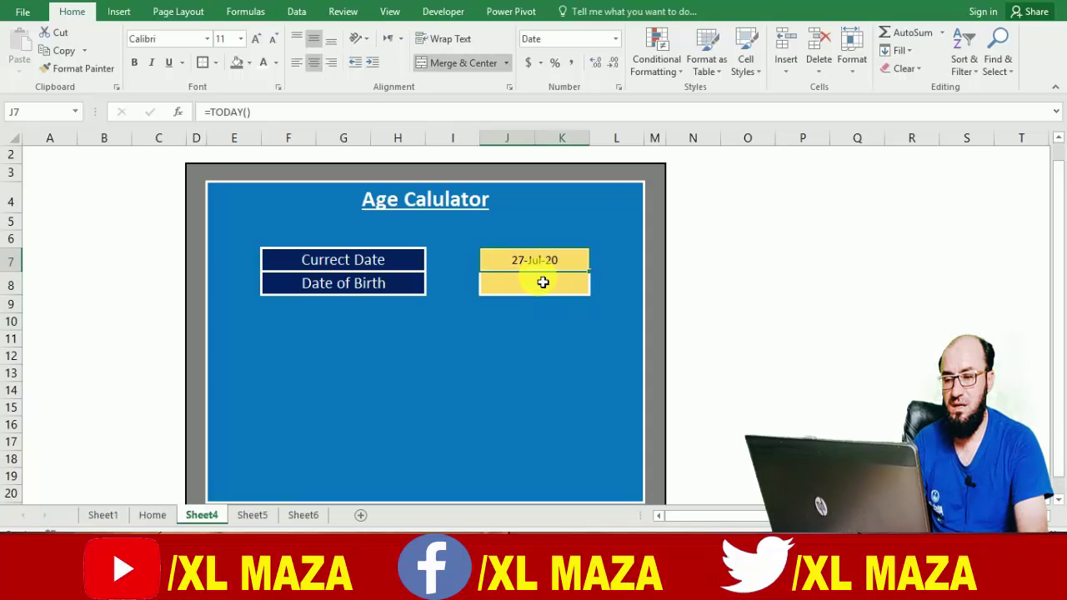
key("Down")
key("Down")
key("Up")
key("Up")
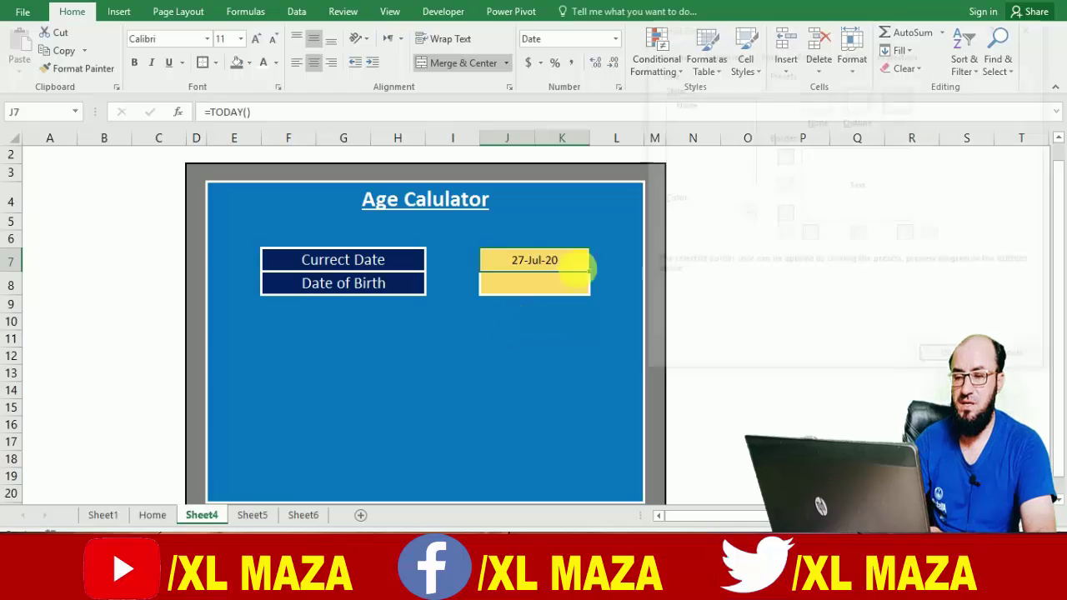
Apply a thick outline border in the automatic color to J7 and repeat it on J8.
key("ctrl+1")
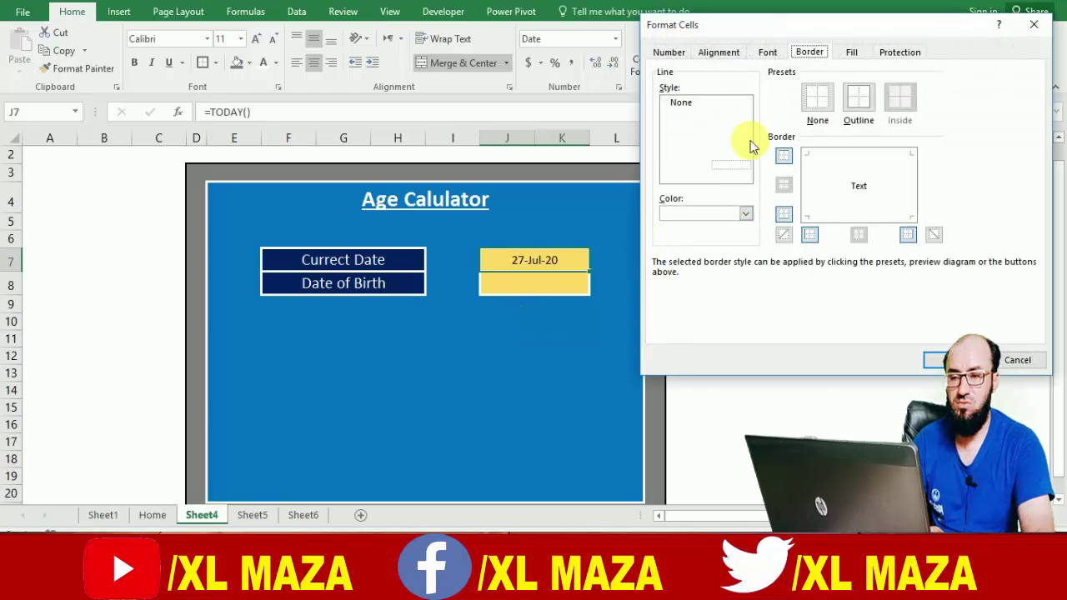
left_click(745, 212)
left_click(672, 230)
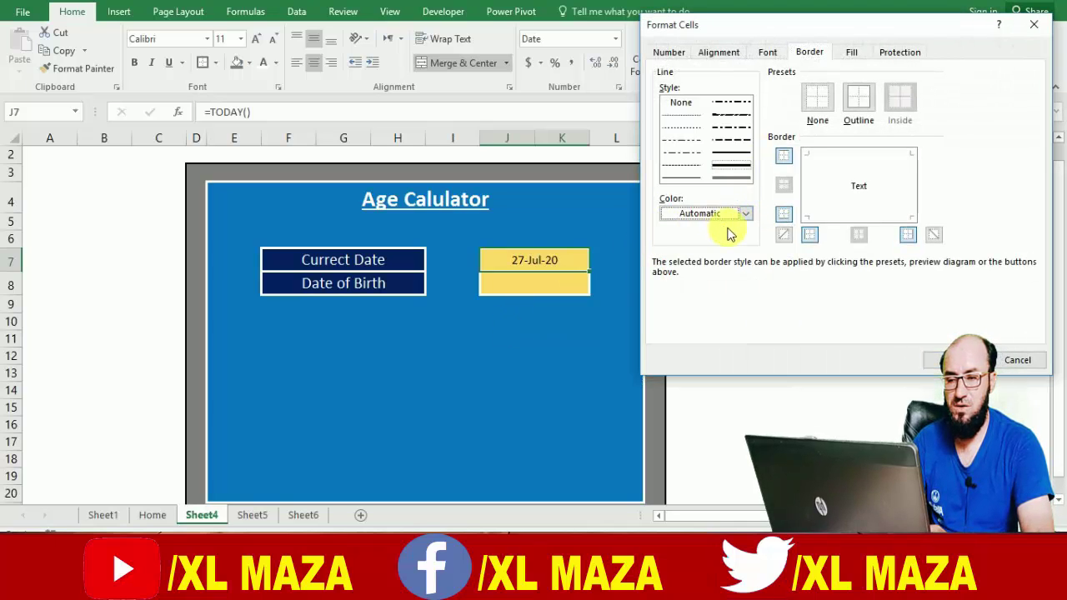
left_click(849, 104)
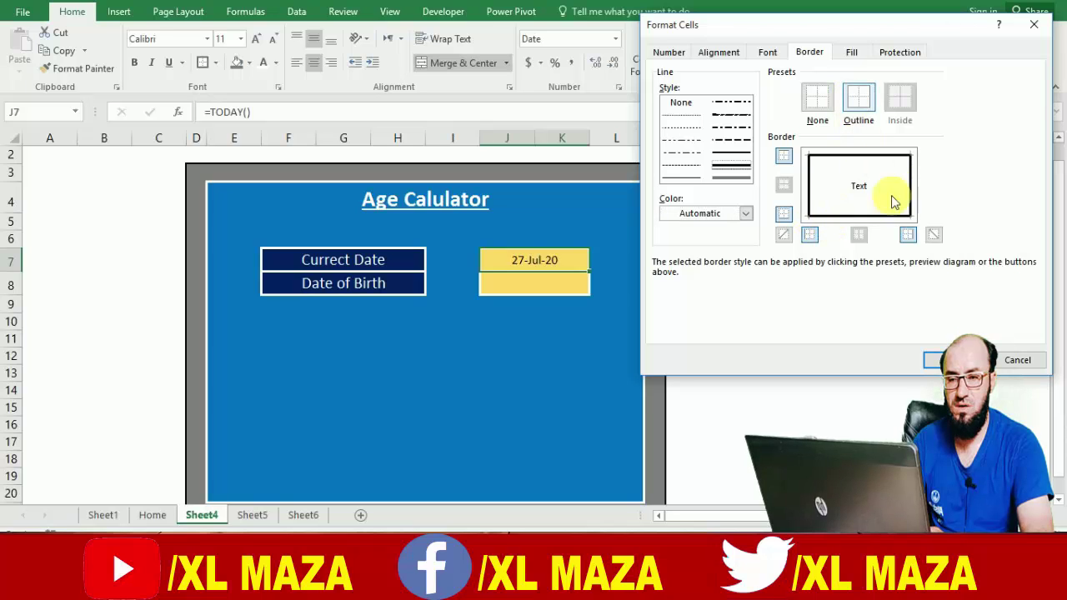
left_click(936, 360)
key("Return")
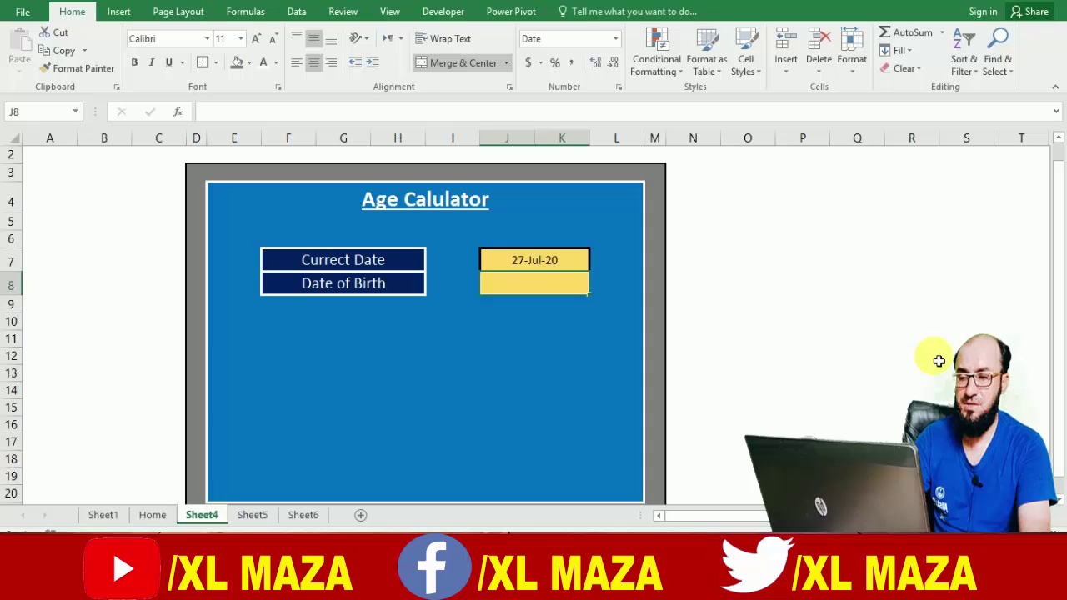
key("F4")
Increase the font size of the current date in J7 to 14 and make it bold.
key("Up")
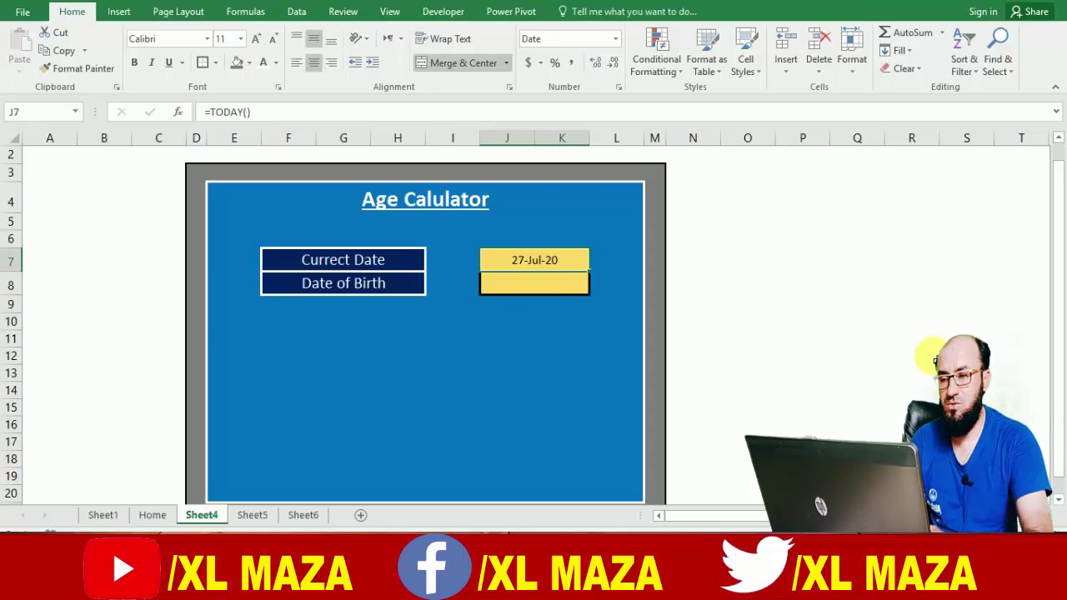
left_click(258, 43)
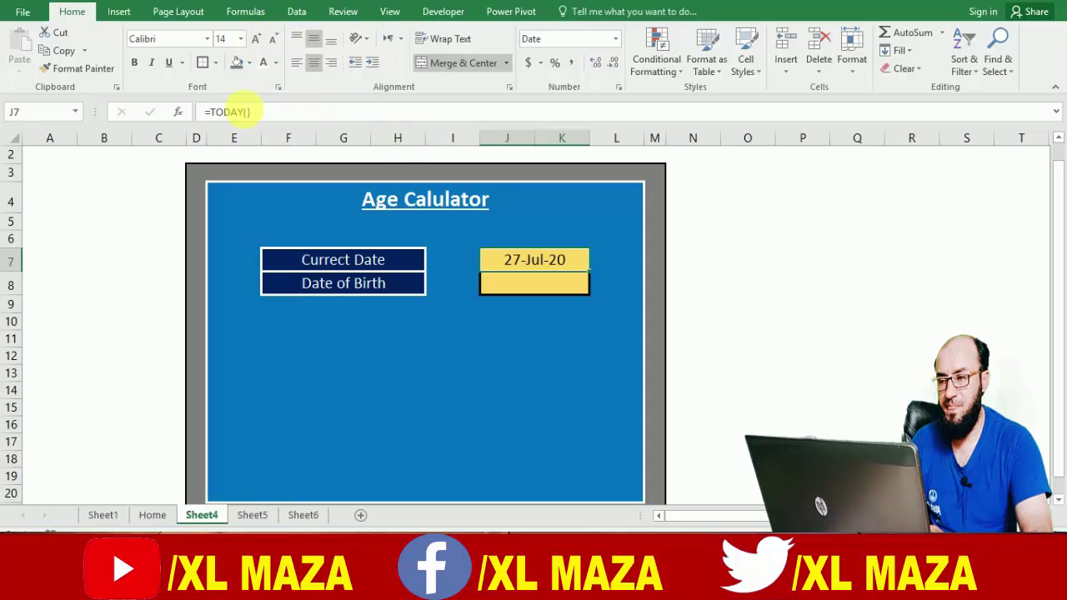
left_click(133, 66)
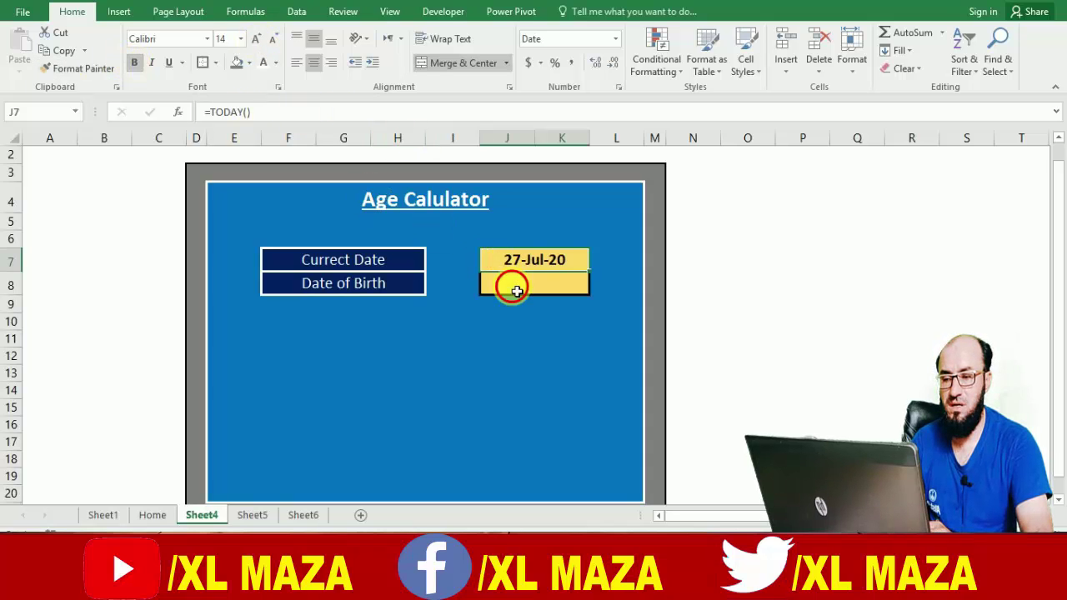
Merge and center cells E11:L11 and enter the heading "Age in Years , Months and Days".
left_click(512, 283)
key("Down")
key("Down")
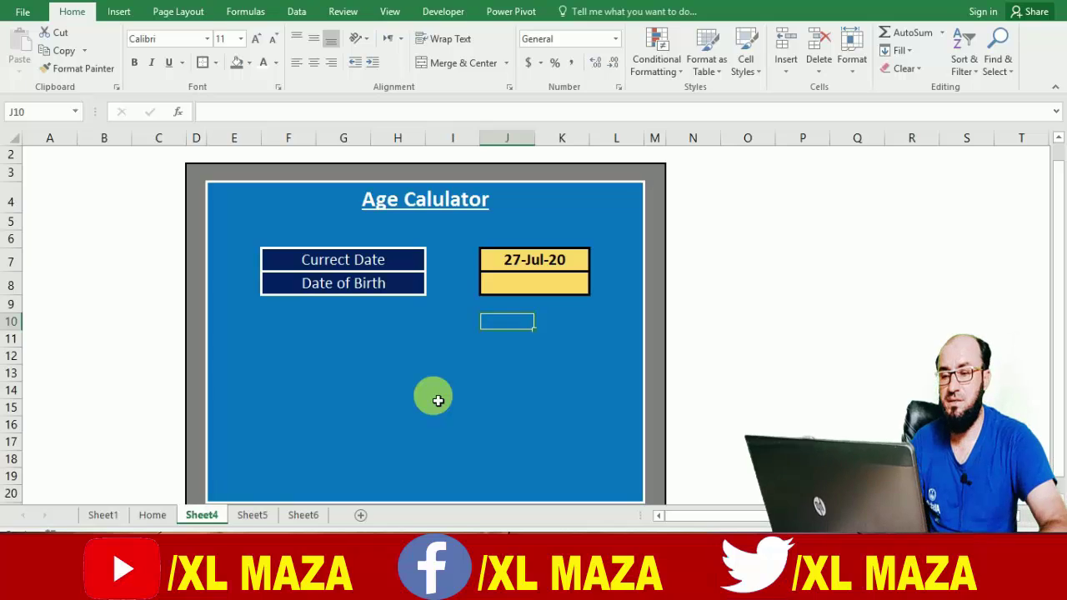
key("Left")
key("Left")
key("Left")
key("Left")
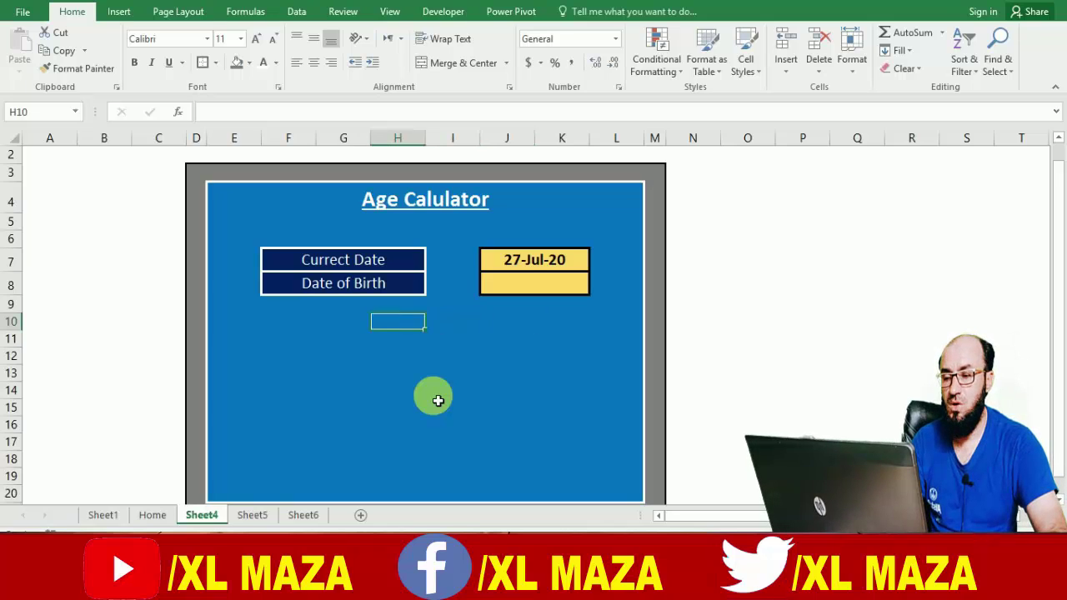
key("Down")
key("Left")
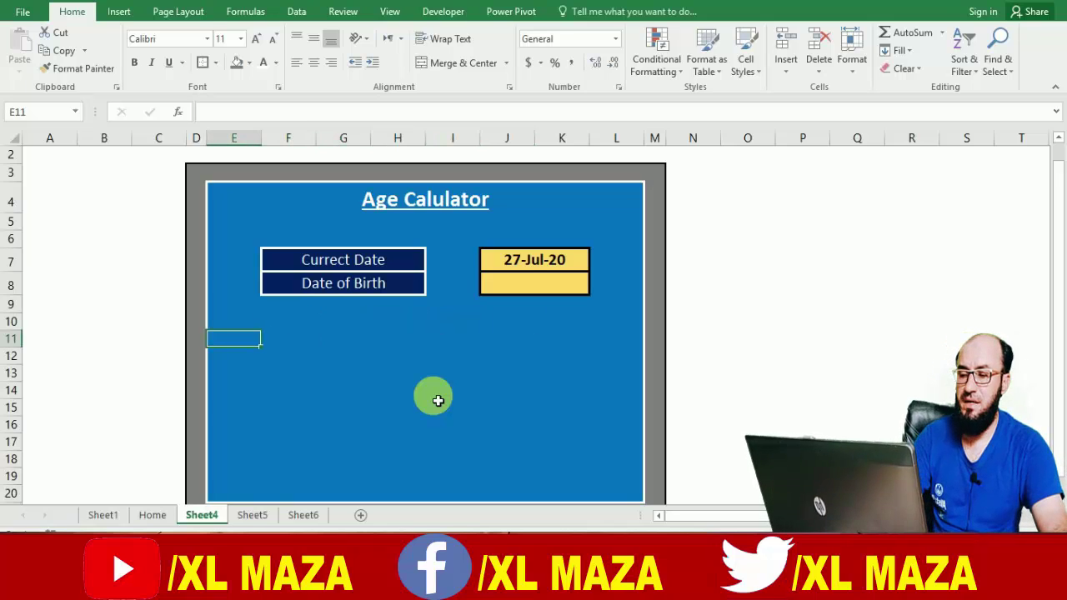
key("shift+Right")
key("shift+Right")
key("shift+Right")
key("shift+Right")
key("shift+Right")
key("shift+Right")
key("shift+Right")
key("shift+Right")
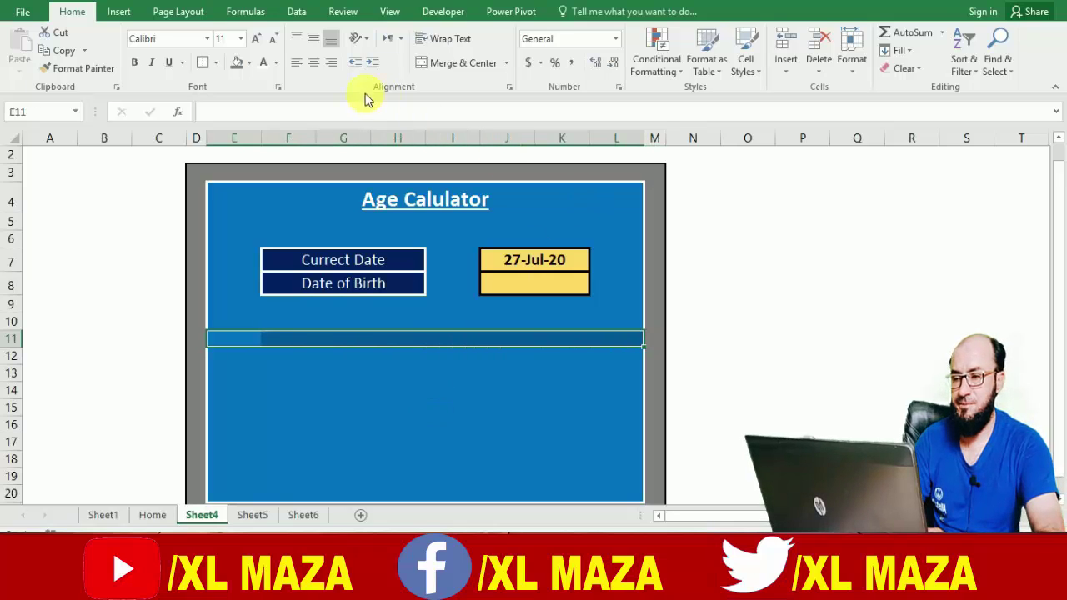
left_click(464, 67)
type("Age in Years , Months and Days")
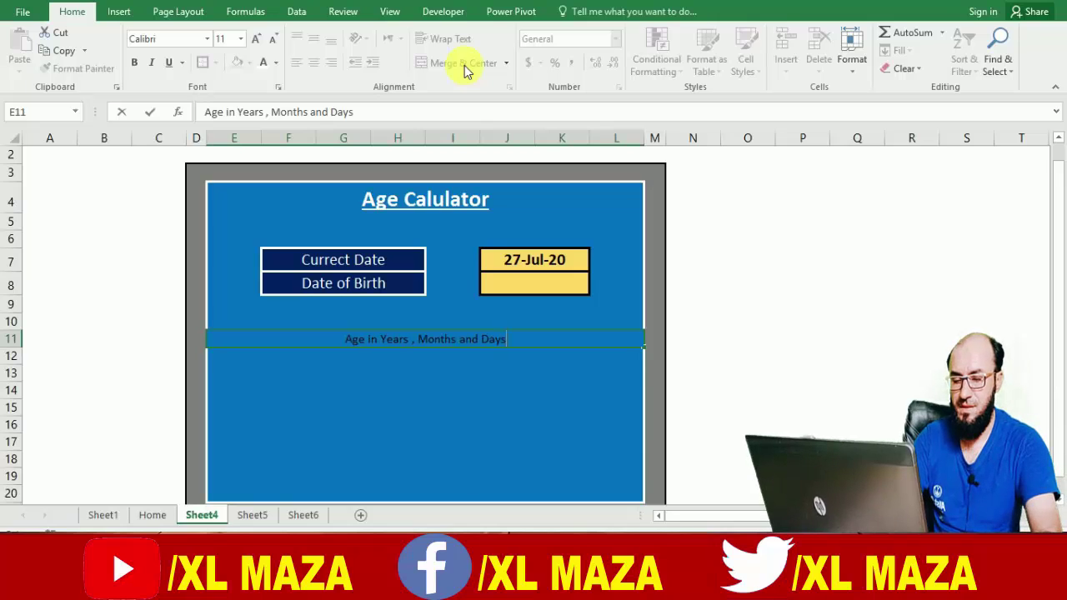
key("Return")
Apply a white outline border to the merged age heading in row 11.
key("Up")
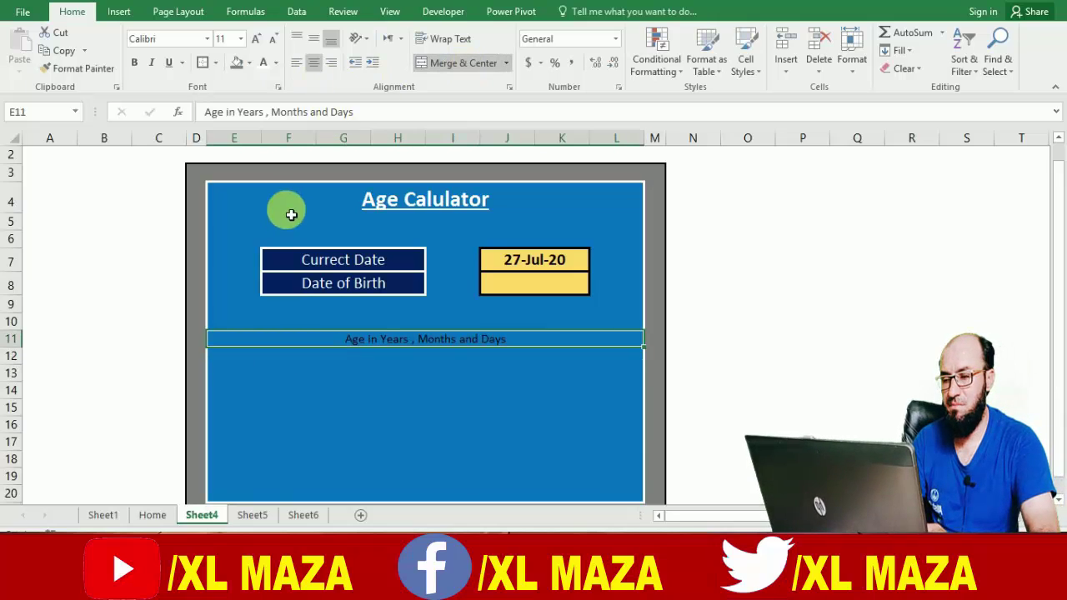
key("ctrl+1")
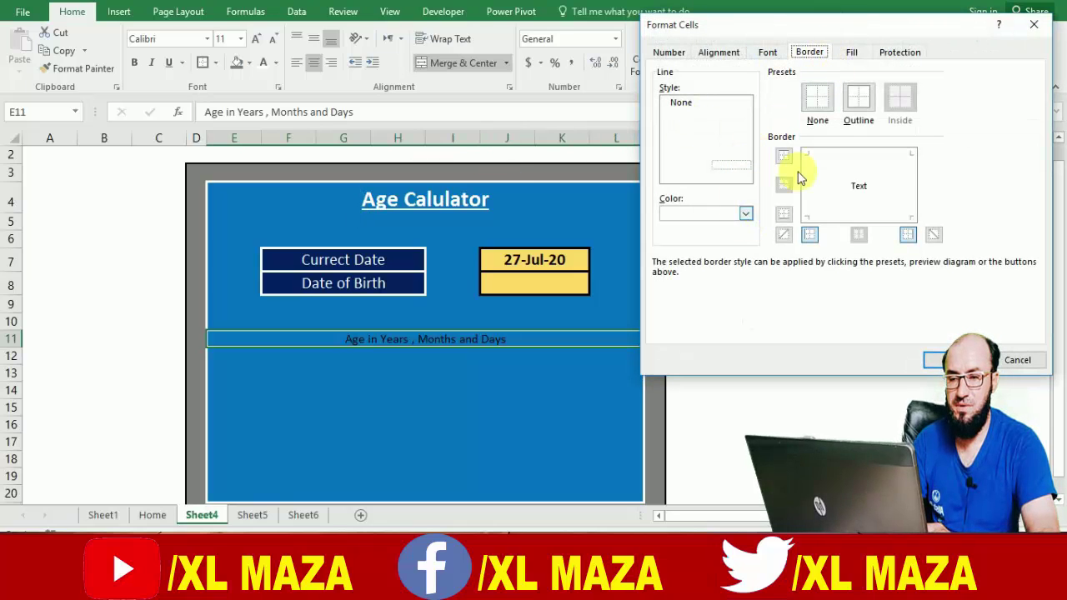
left_click(861, 111)
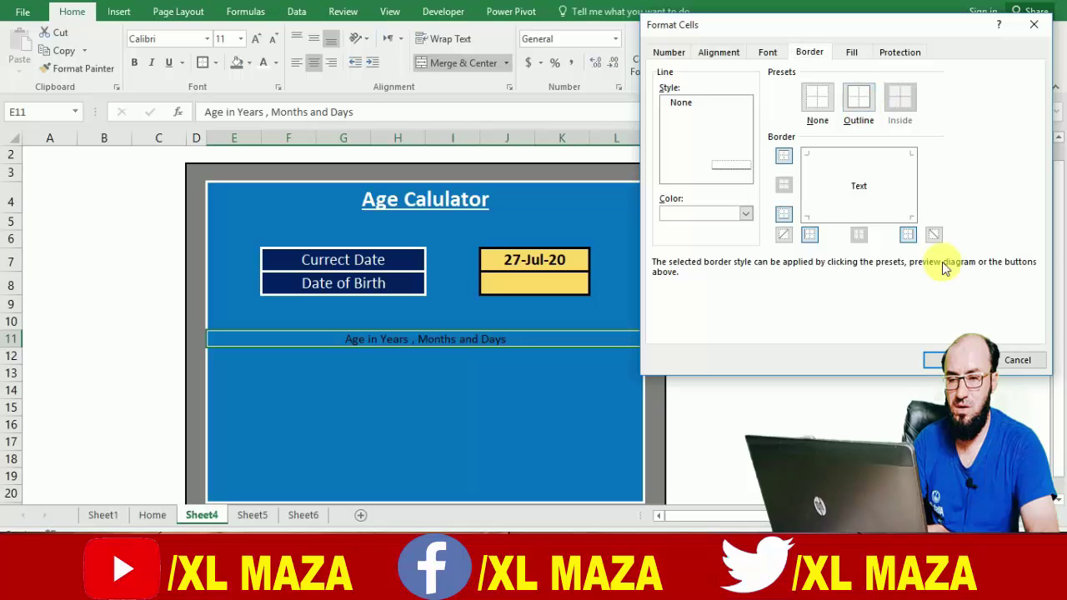
left_click(935, 360)
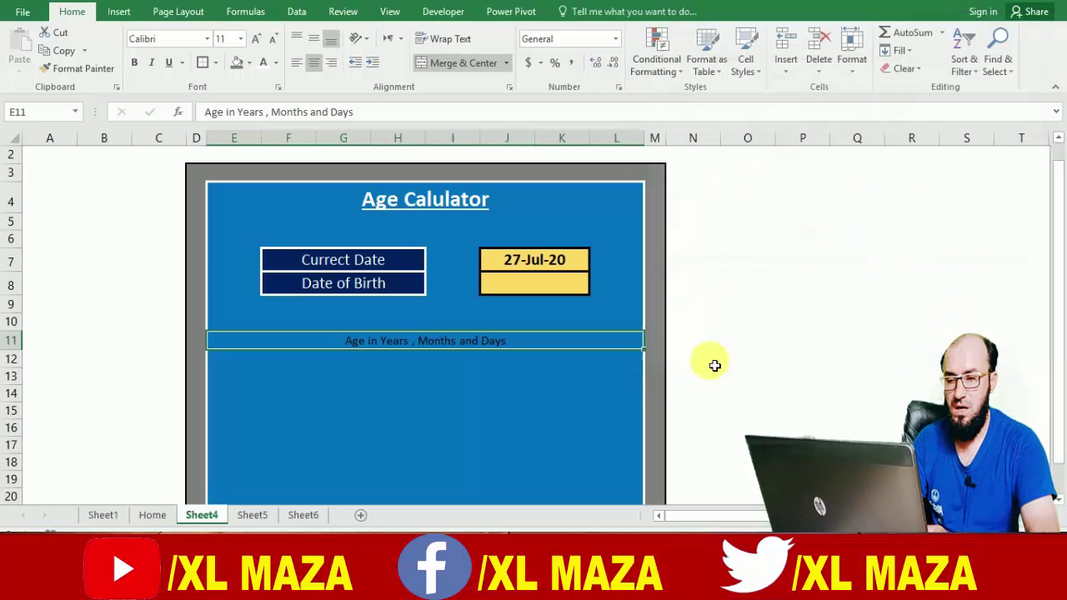
left_click(527, 408)
Increase the age heading in E11 to font size 14 and make it bold.
left_click(463, 344)
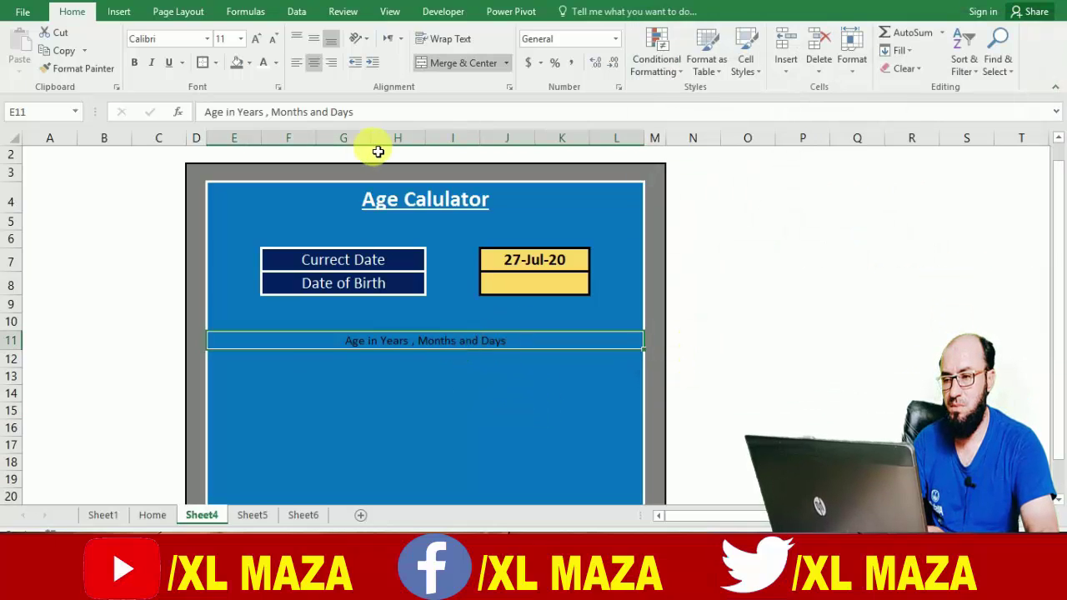
left_click(256, 41)
left_click(254, 41)
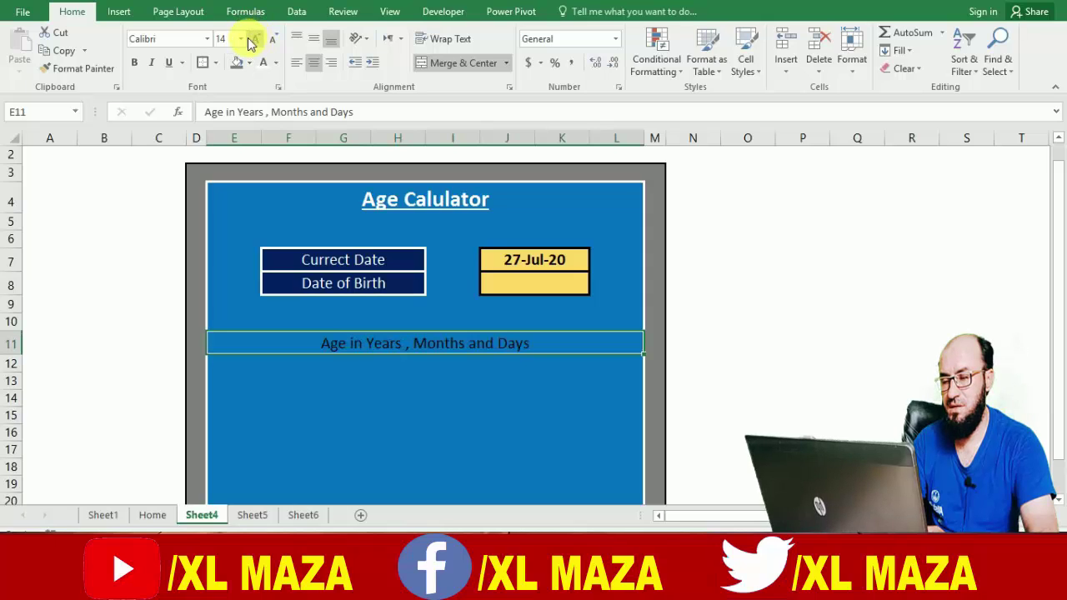
left_click(135, 64)
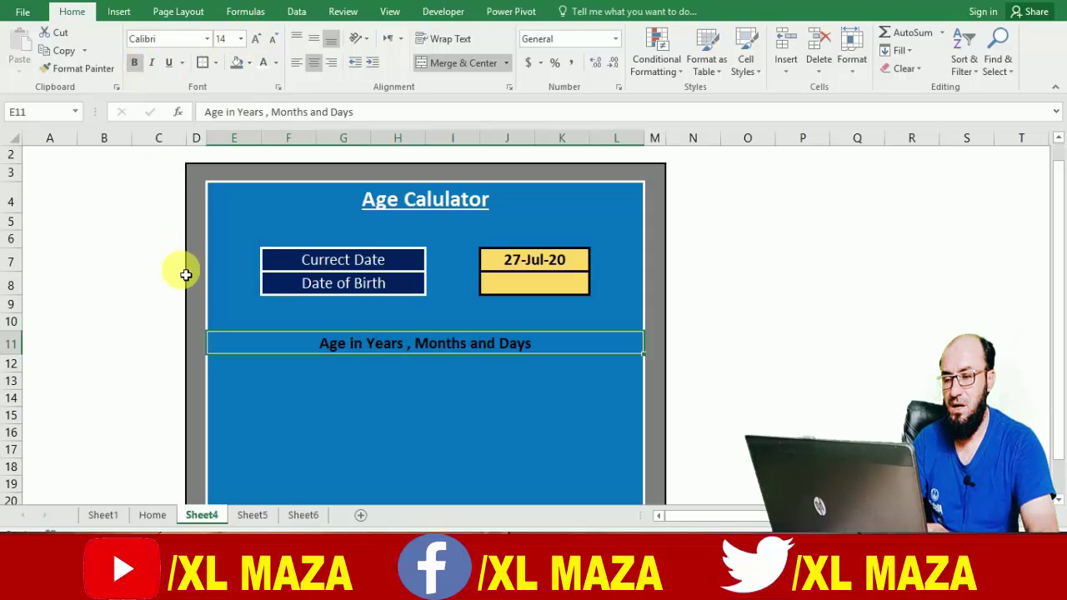
Merge and center cells F13:H13 below the age heading and enter the label "Year".
left_click(351, 385)
key("Down")
key("Down")
key("Down")
key("Down")
key("Down")
key("Down")
key("Down")
key("Down")
key("Down")
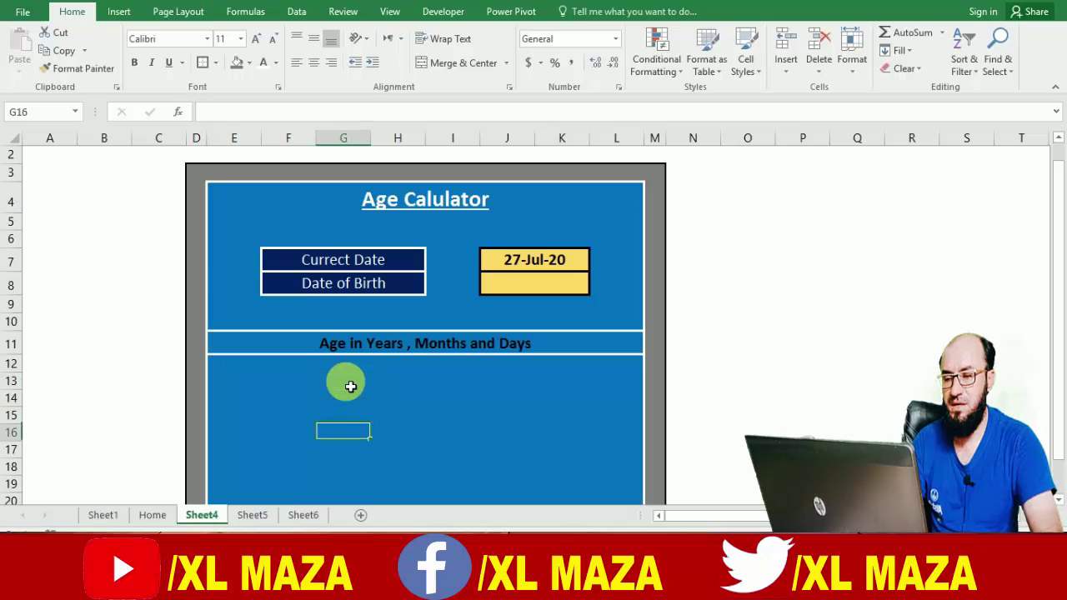
key("Up")
key("Up")
key("Up")
key("Up")
key("Up")
key("Up")
key("Up")
key("Up")
key("Up")
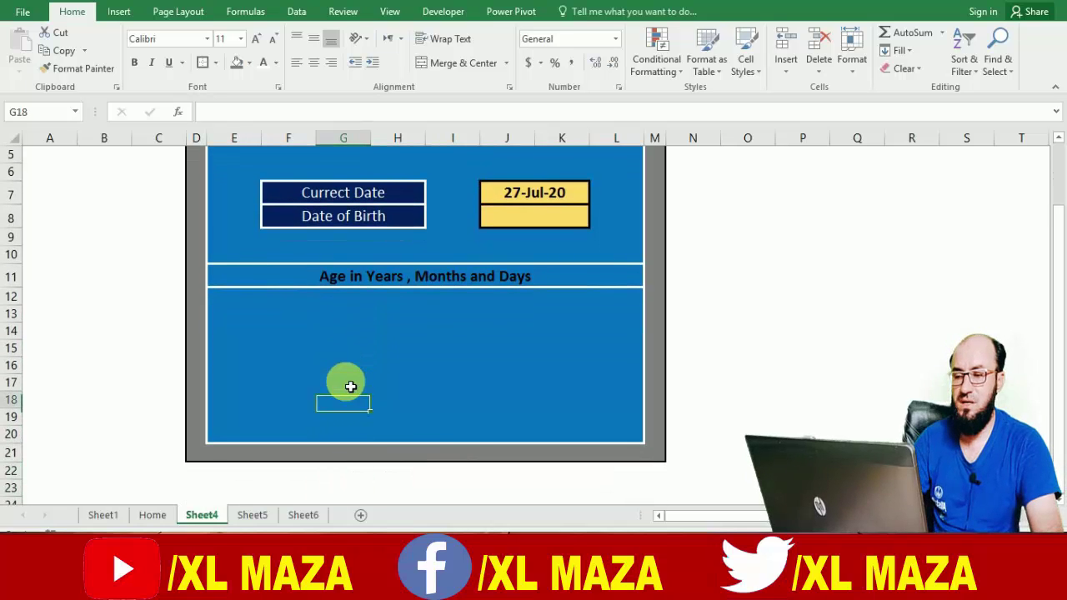
key("Left")
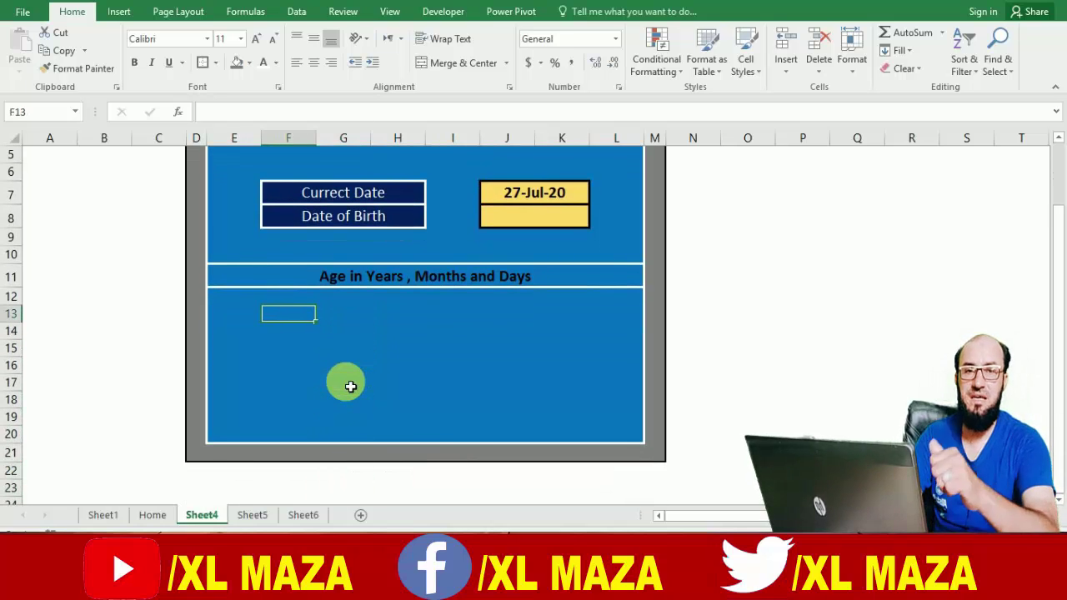
key("shift+Right")
key("shift+Right")
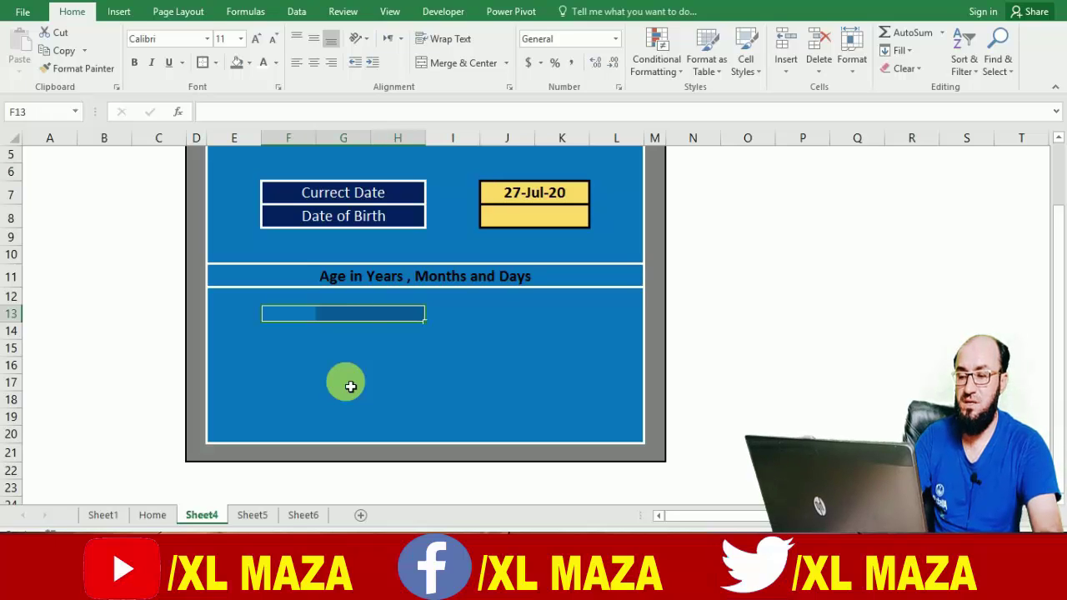
left_click(450, 66)
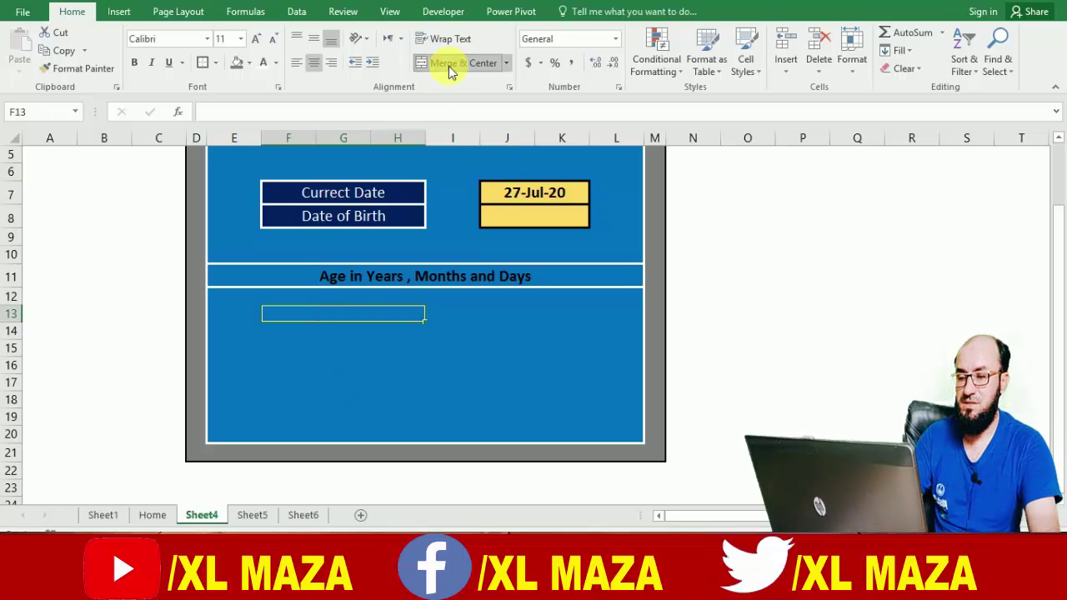
type("Year")
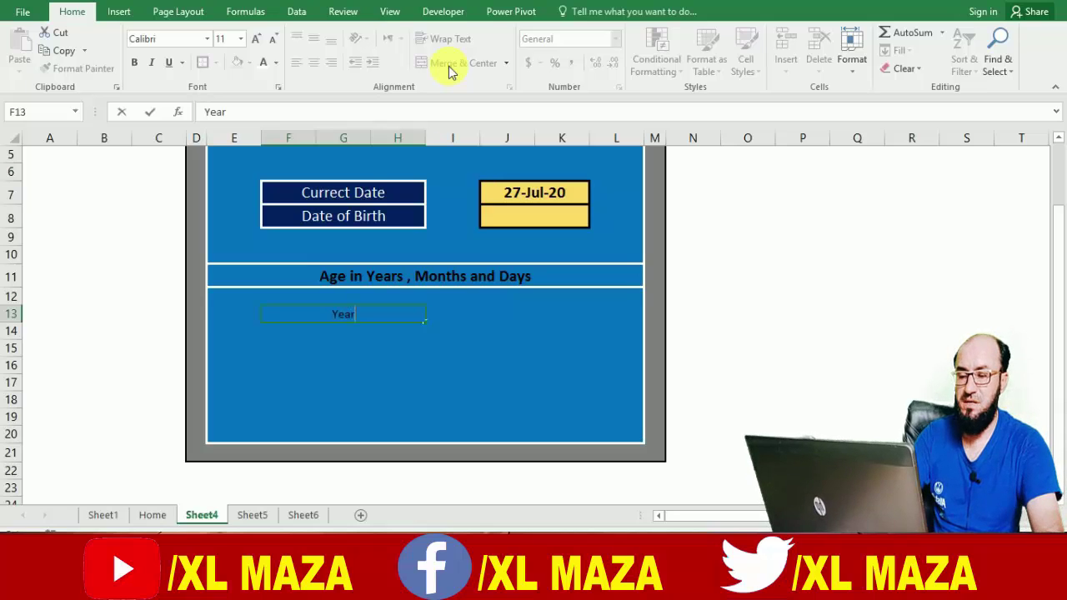
key("Return")
Copy the merged "Year" label from F13 into F14 and F15.
key("Up")
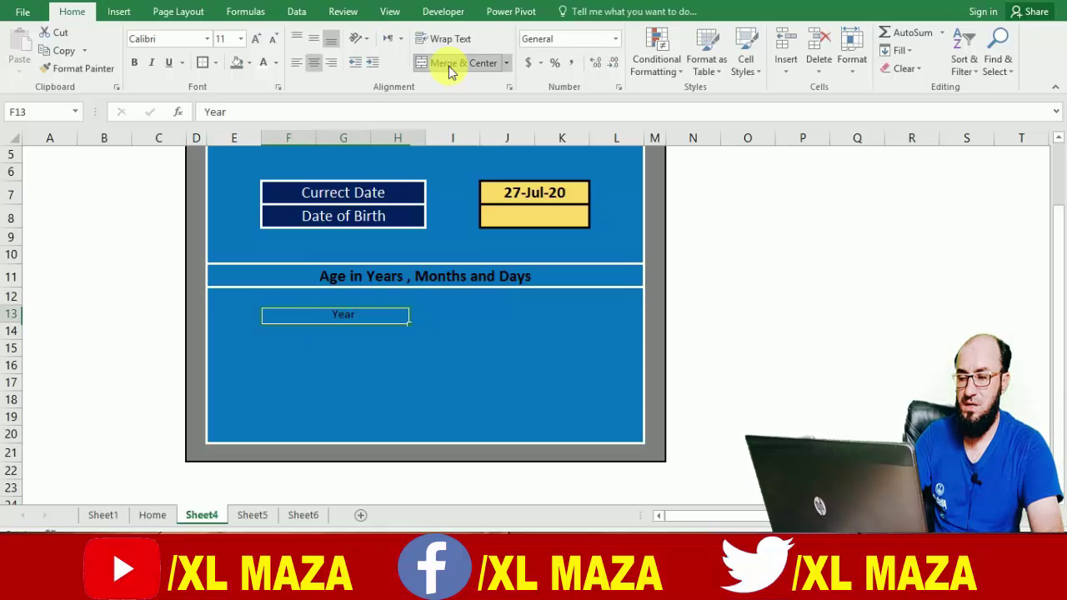
key("ctrl+c")
key("Down")
key("Return")
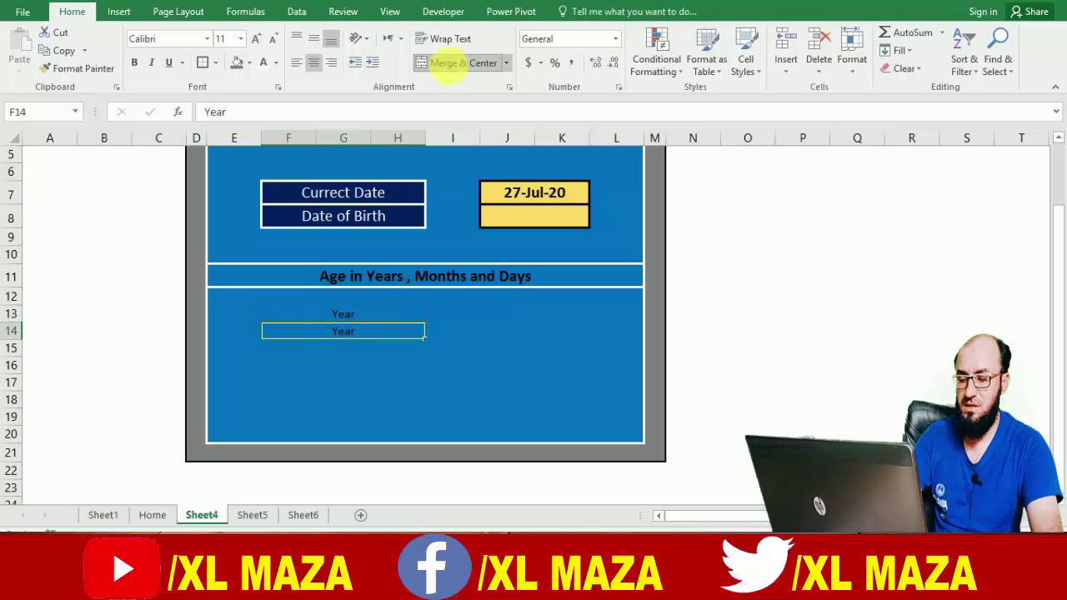
key("ctrl+Down")
key("ctrl+z")
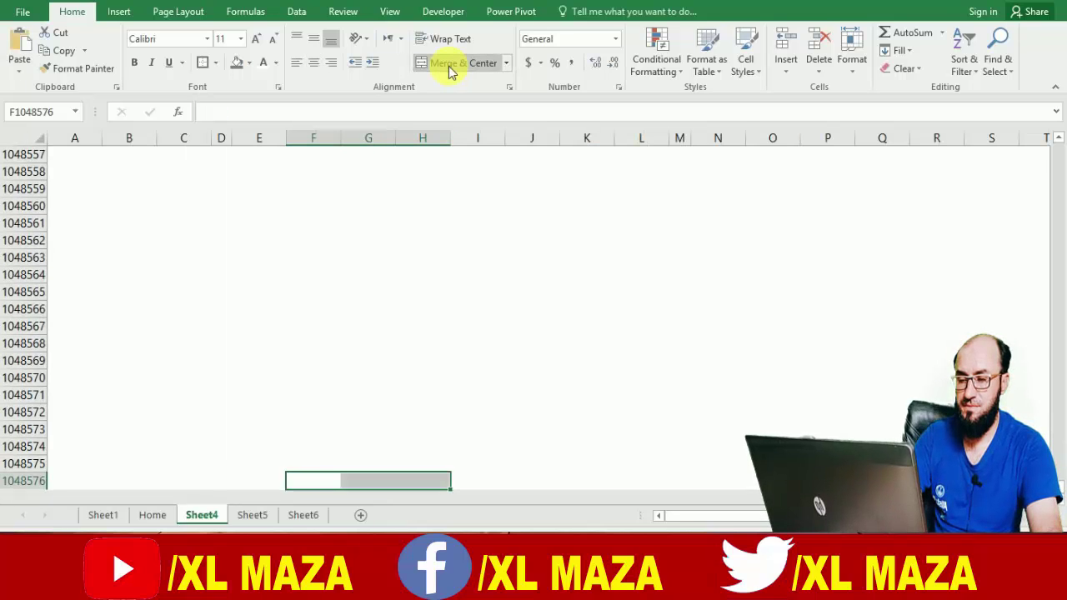
key("ctrl+Up")
key("ctrl+c")
key("Down")
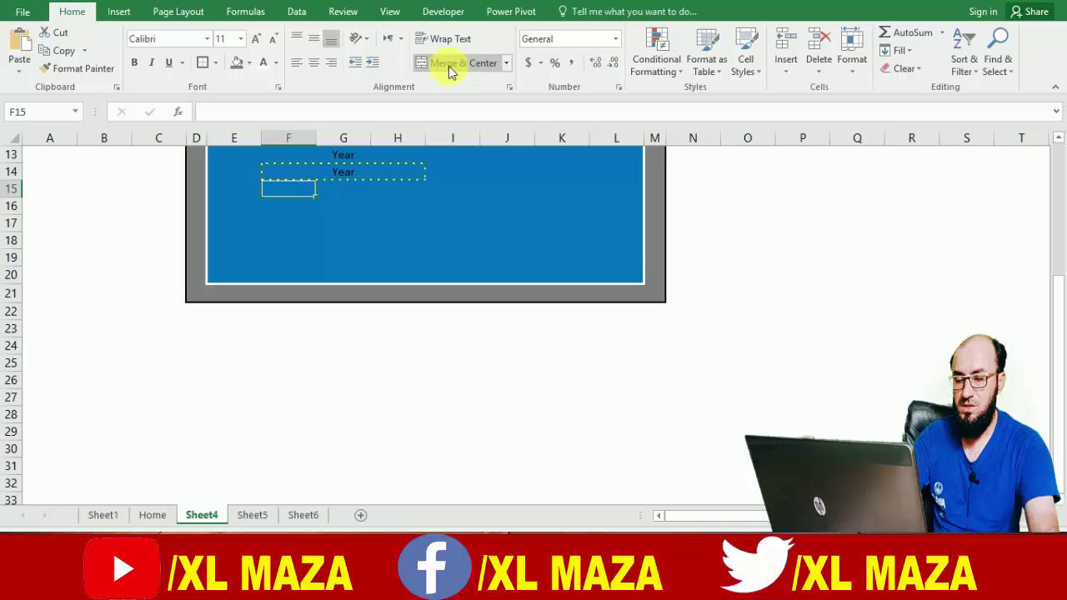
key("Return")
key("Up")
key("Up")
key("Up")
key("Up")
key("Up")
key("Up")
key("Up")
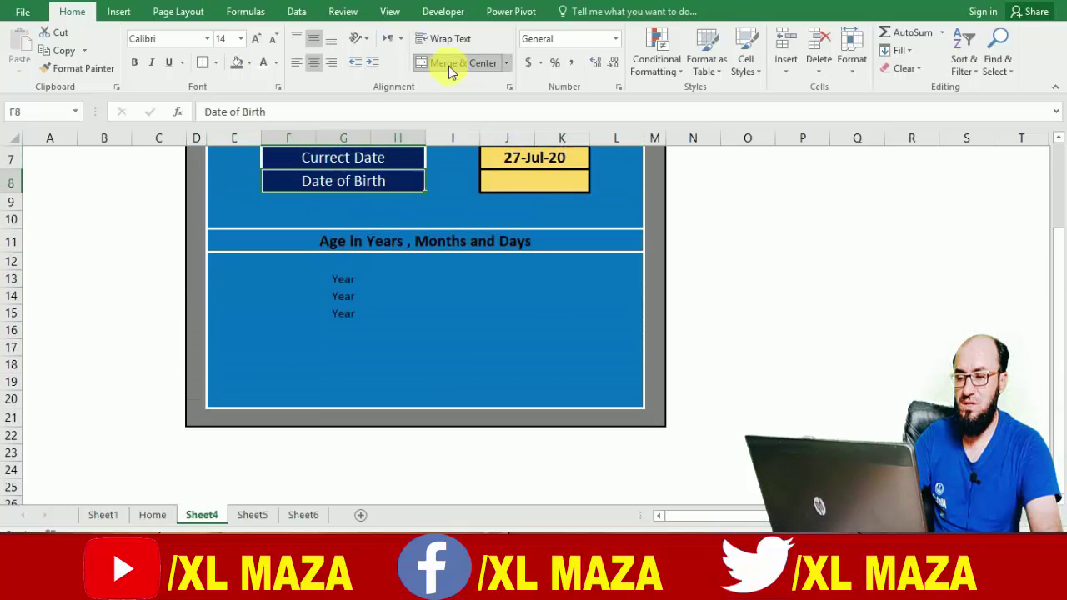
key("Down")
key("Down")
key("Down")
key("Down")
key("Down")
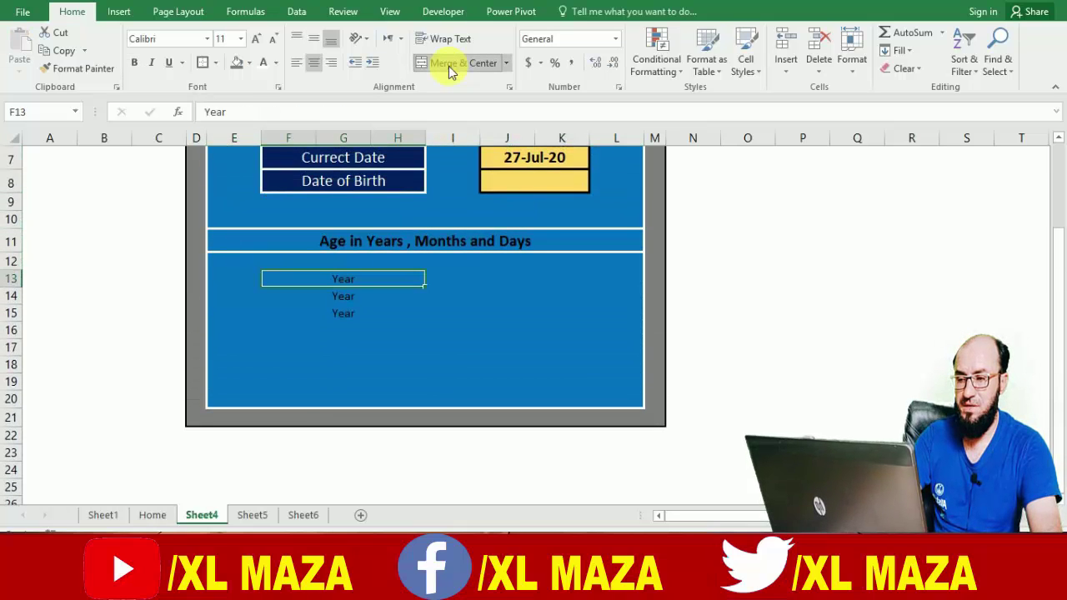
key("F3")
key("Escape")
key("Up")
key("Up")
key("Up")
key("Up")
key("Up")
key("Up")
key("Up")
key("Up")
key("Up")
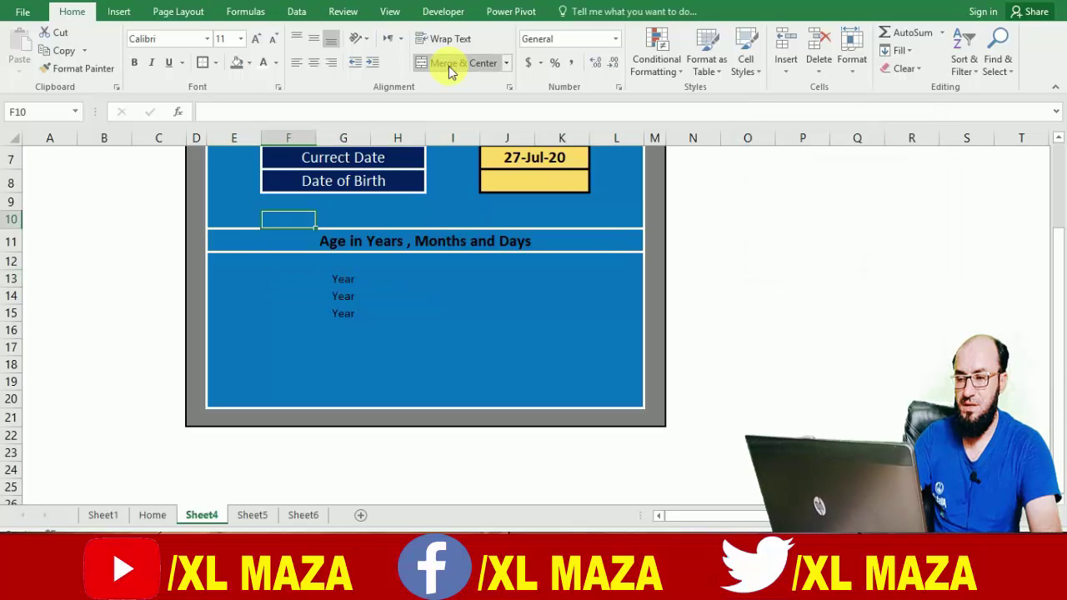
key("Down")
key("Down")
key("Down")
key("Down")
key("Down")
key("Down")
key("Down")
key("Down")
key("Down")
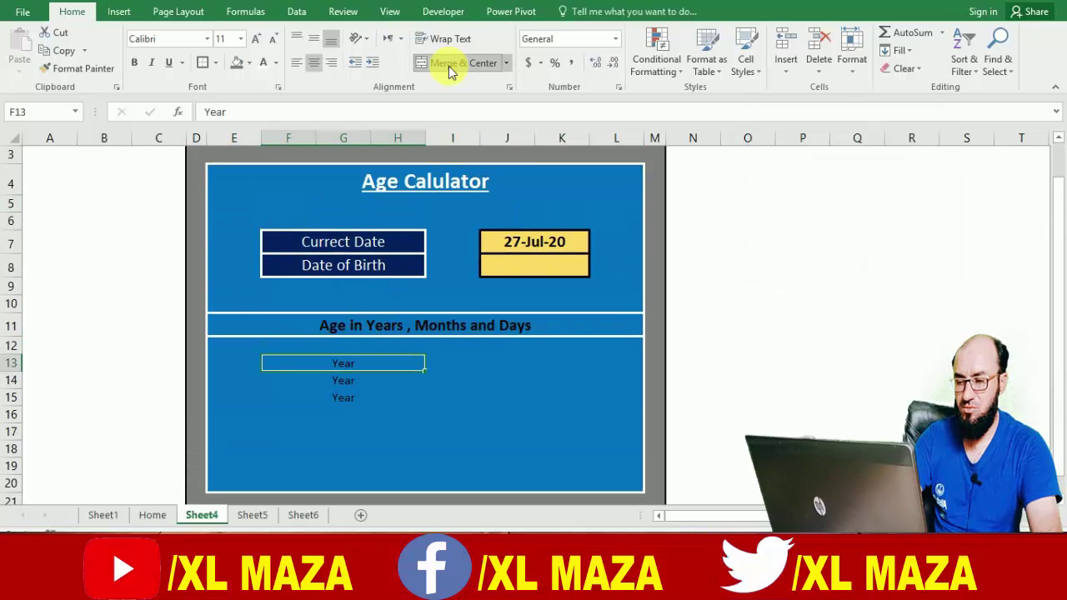
Change the labels in F13, F14 and F15 to "Years", "Months" and "Days".
key("F2")
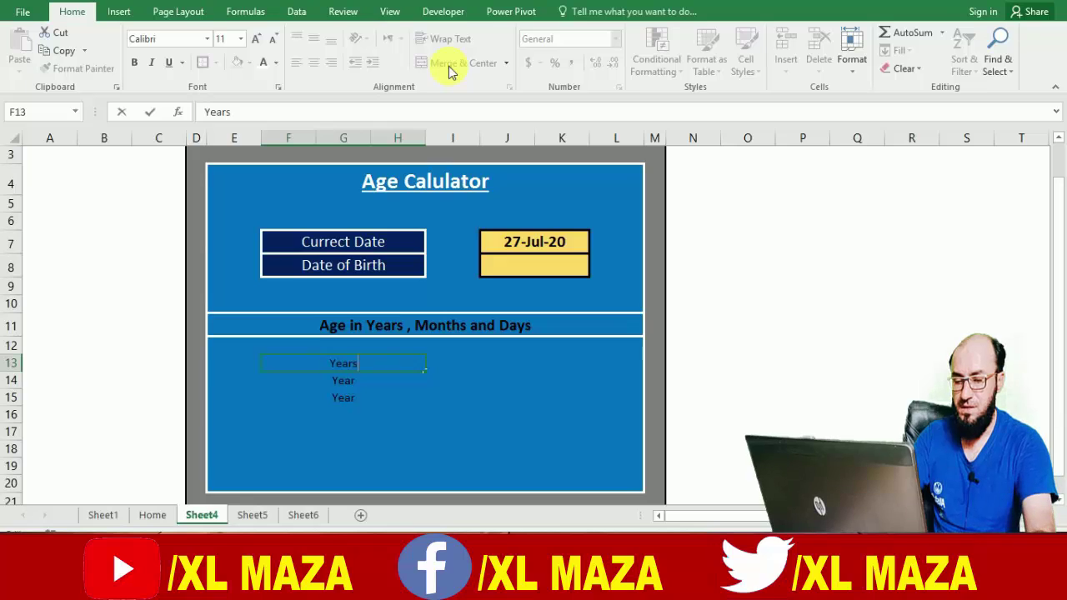
key("Return")
key("F2")
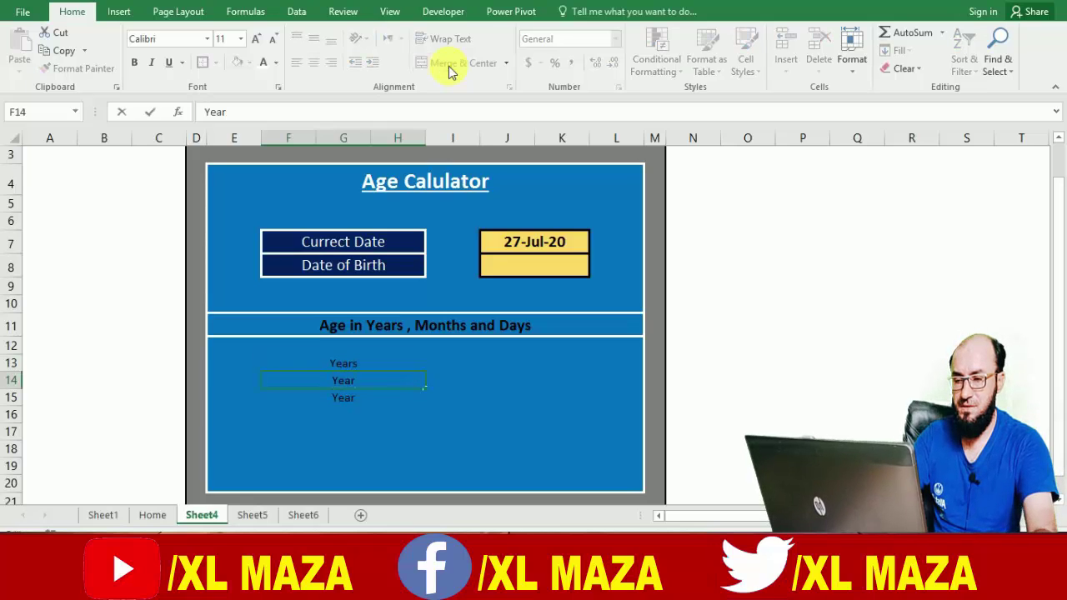
key("Return")
key("Up")
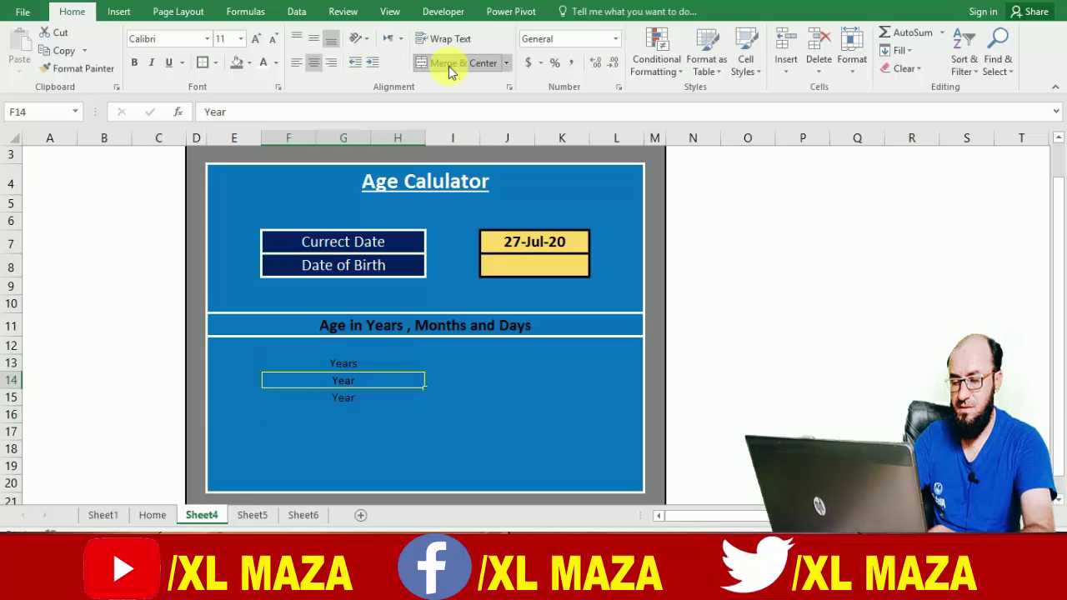
type("Months")
key("Return")
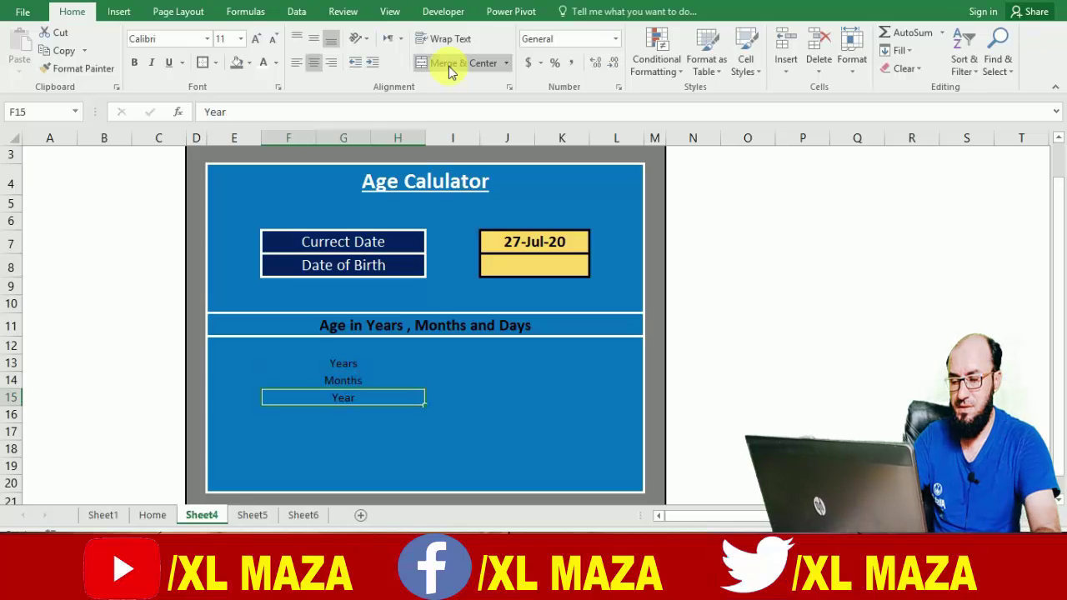
type("Days")
Increase the font size of the Years, Months and Days labels in F13:H15 to 14.
key("Up")
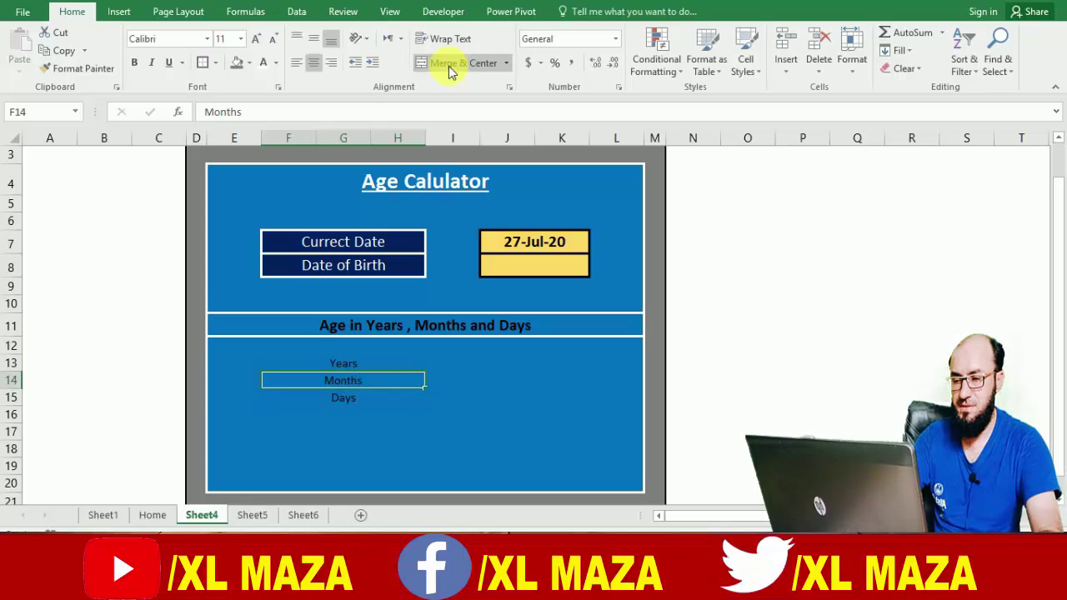
key("Up")
key("shift+Down")
key("shift+Down")
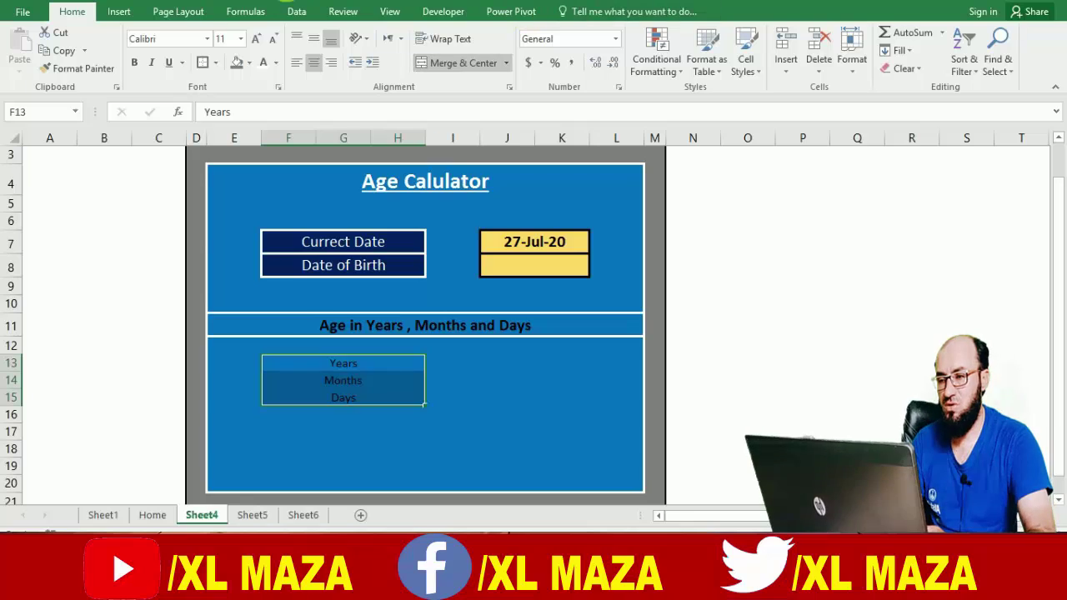
left_click(257, 42)
left_click(257, 41)
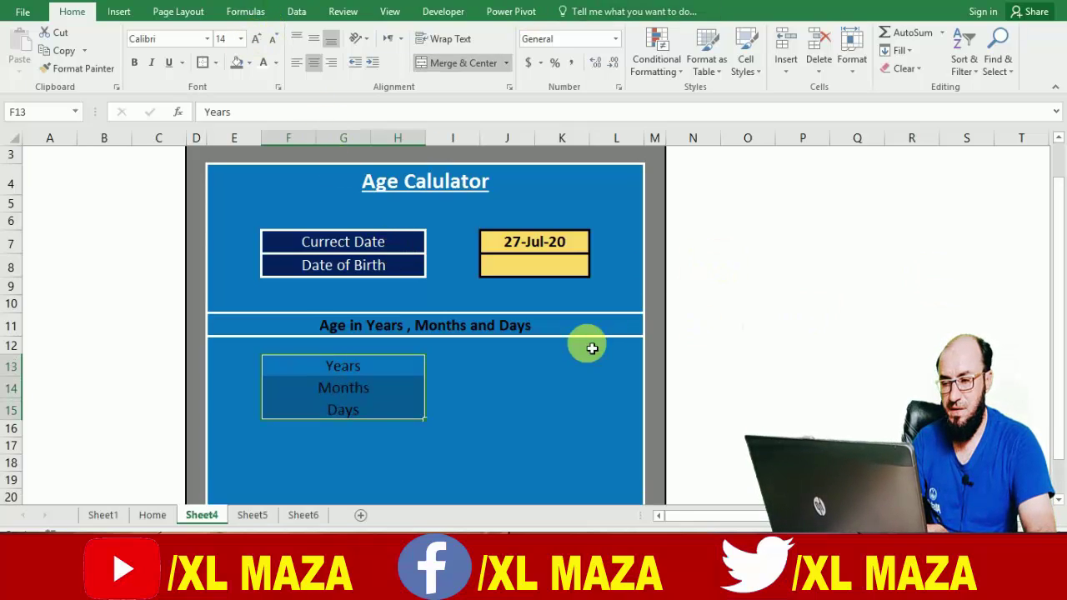
Set the font color of the Years, Months and Days labels in F13:H15 to white.
left_click(410, 373)
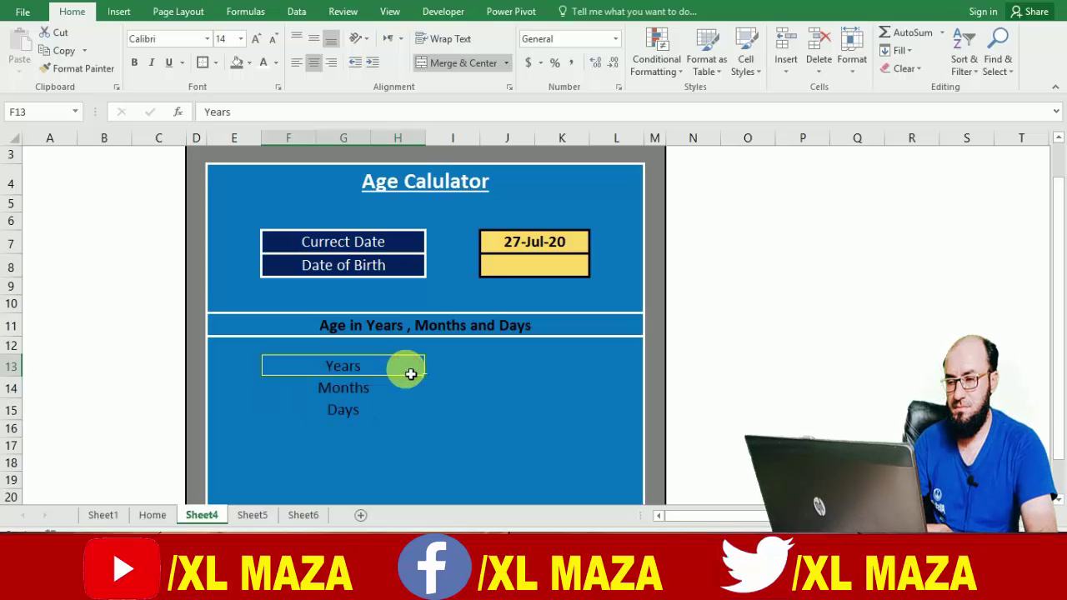
left_click_drag(410, 374, 411, 410)
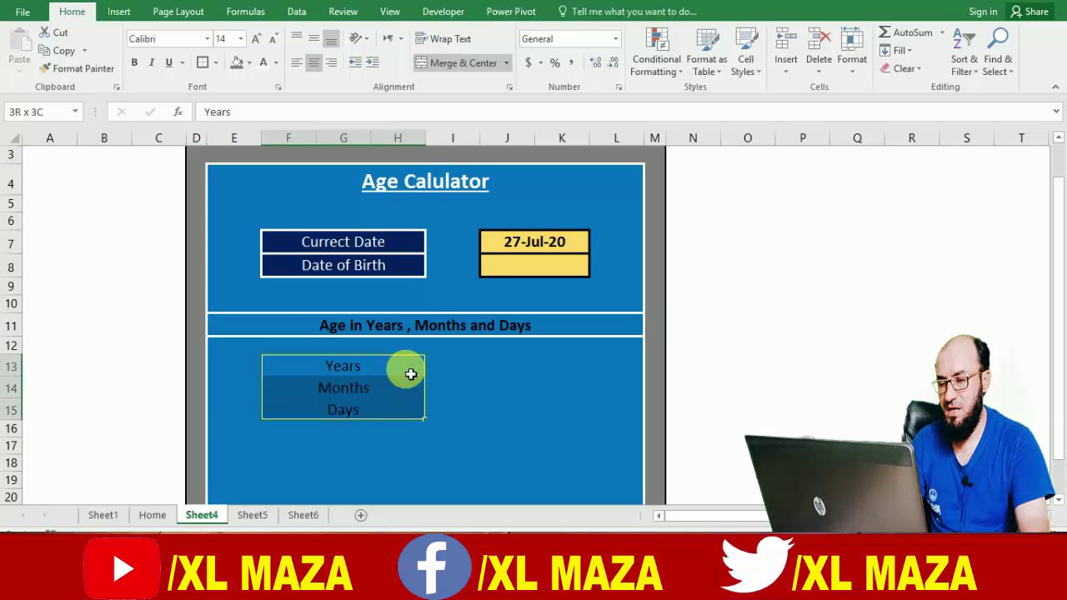
left_click(264, 65)
key("Down")
key("Up")
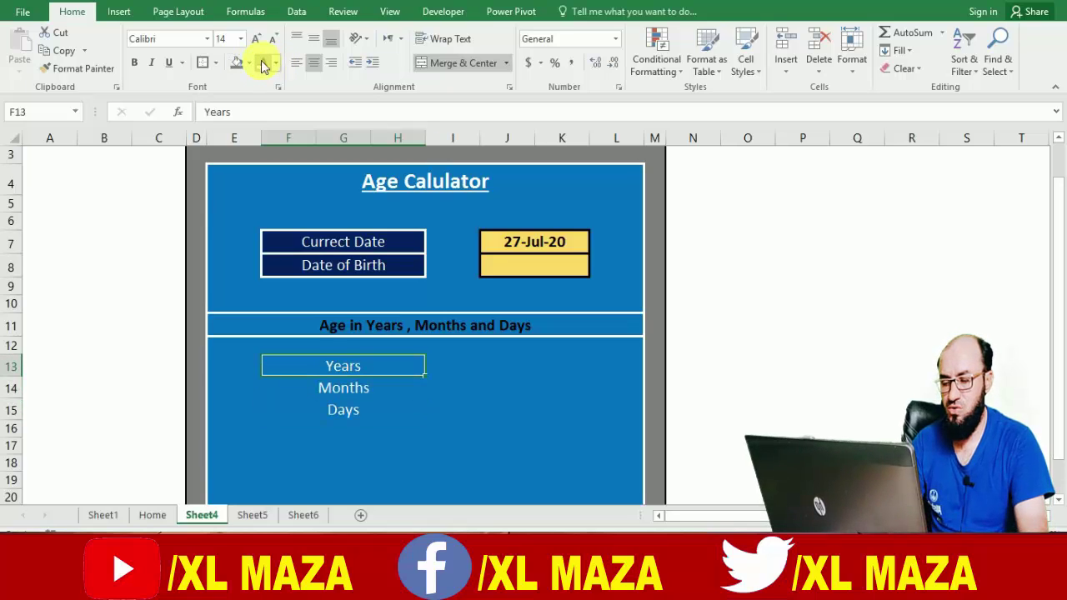
Add a thin white outline border around the merged Years label in F13.
key("ctrl+1")
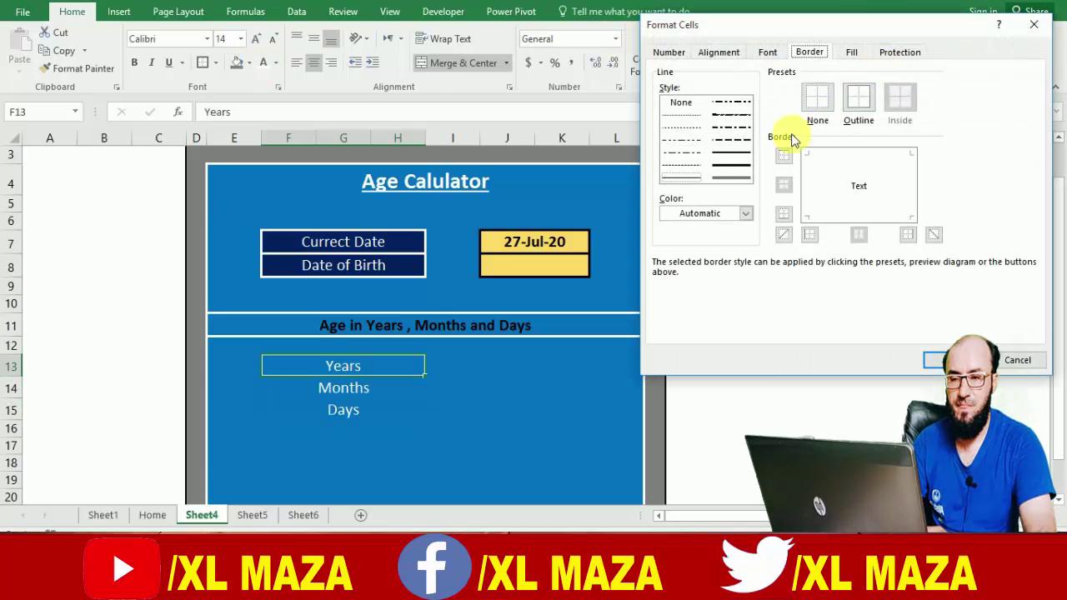
left_click(745, 213)
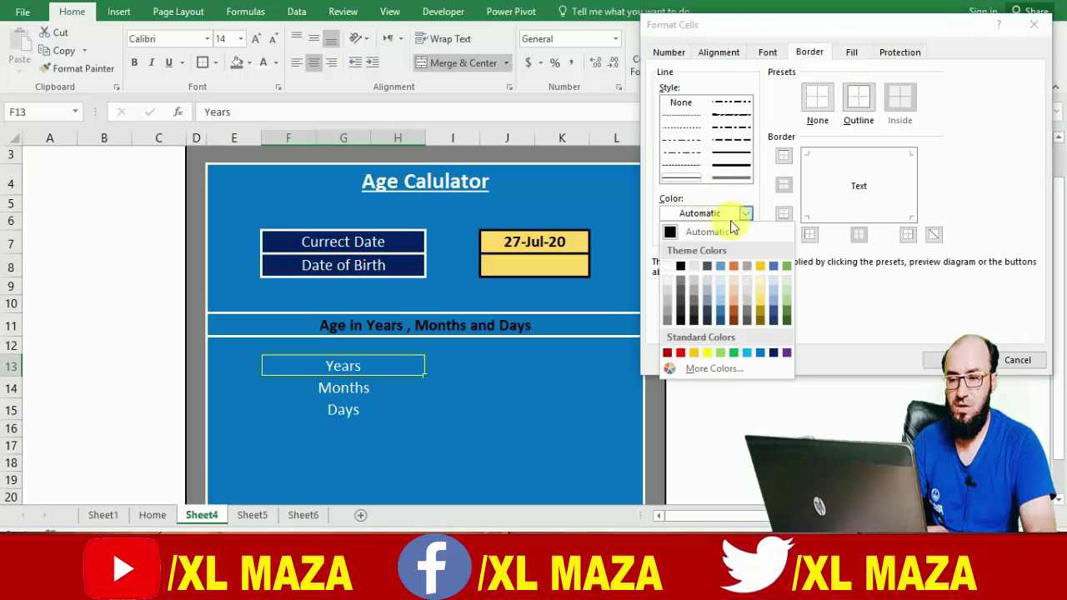
left_click(672, 266)
left_click(855, 100)
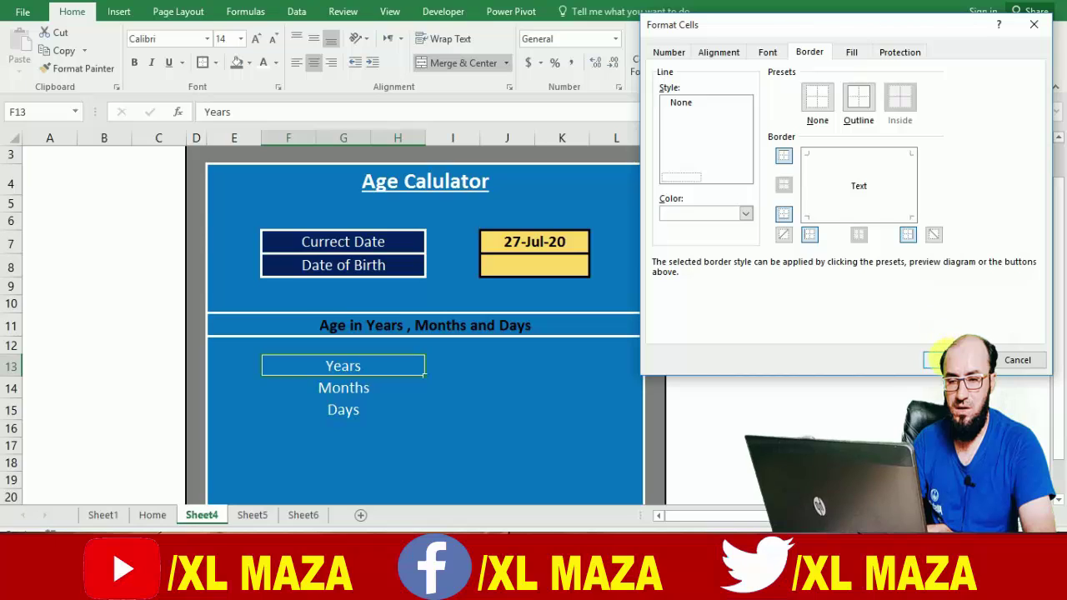
left_click(937, 360)
Repeat the white outline border on the Months label in F14 and the Days label in F15.
key("Down")
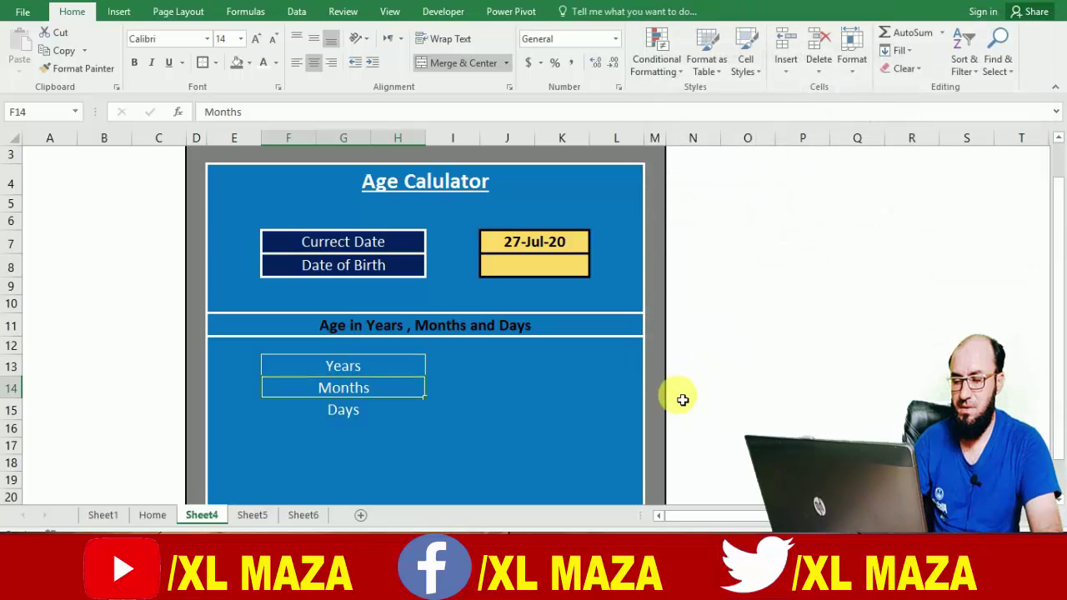
key("F4")
key("Down")
key("F4")
key("Up")
key("Up")
key("Up")
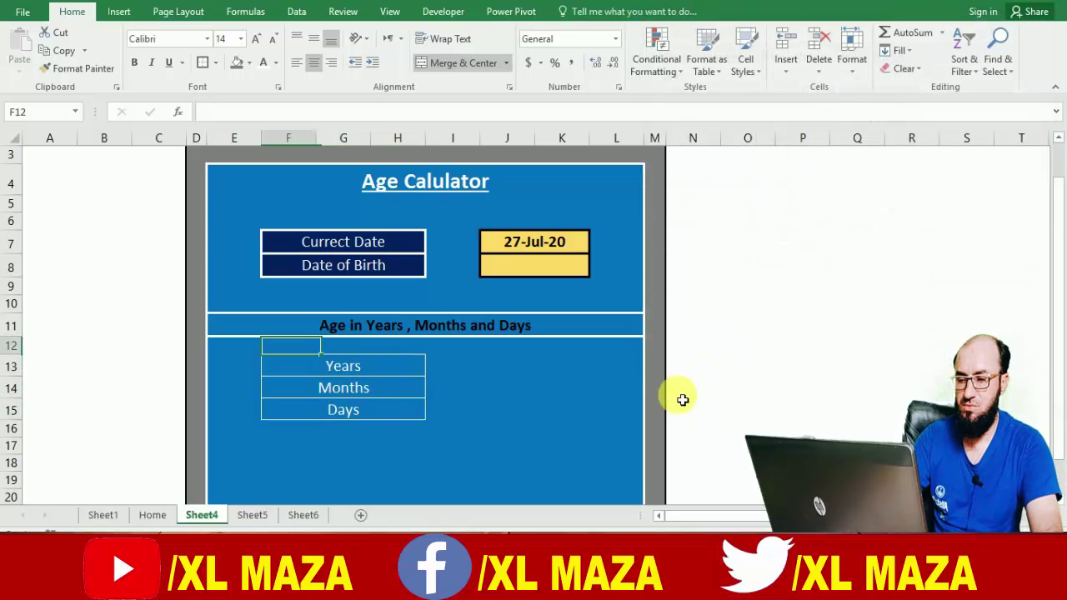
Copy the empty yellow date of birth cell J8 into J13 beside the Years label.
key("Down")
key("Right")
key("Right")
key("Up")
key("Up")
key("Up")
key("Up")
key("Up")
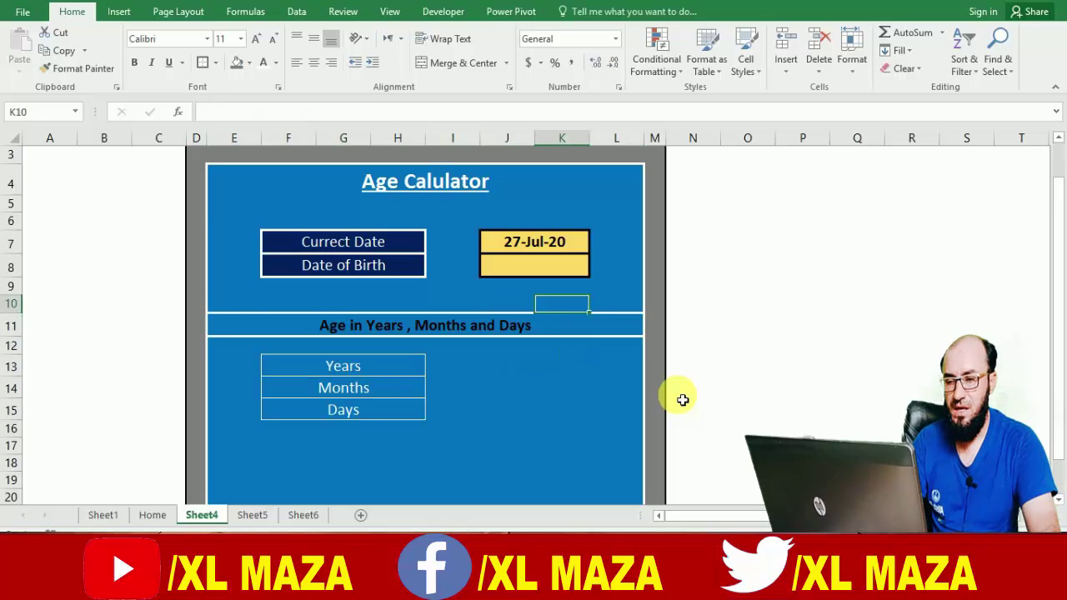
key("ctrl+c")
key("ctrl+Down")
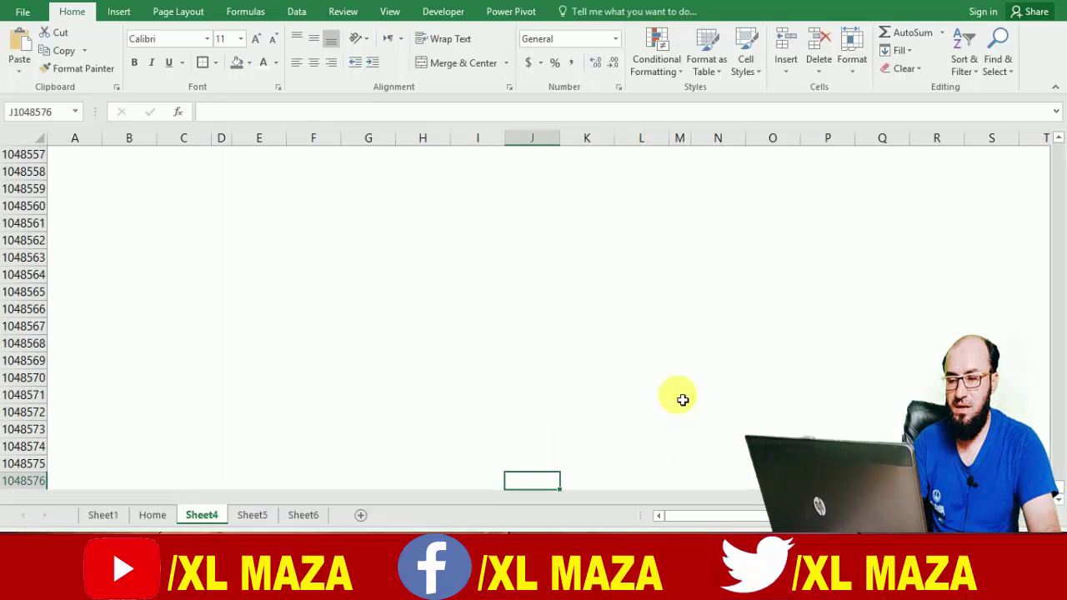
key("ctrl+Up")
key("Down")
key("Down")
key("Down")
key("Down")
key("Down")
key("Down")
key("Down")
key("Down")
key("Down")
key("Down")
key("Down")
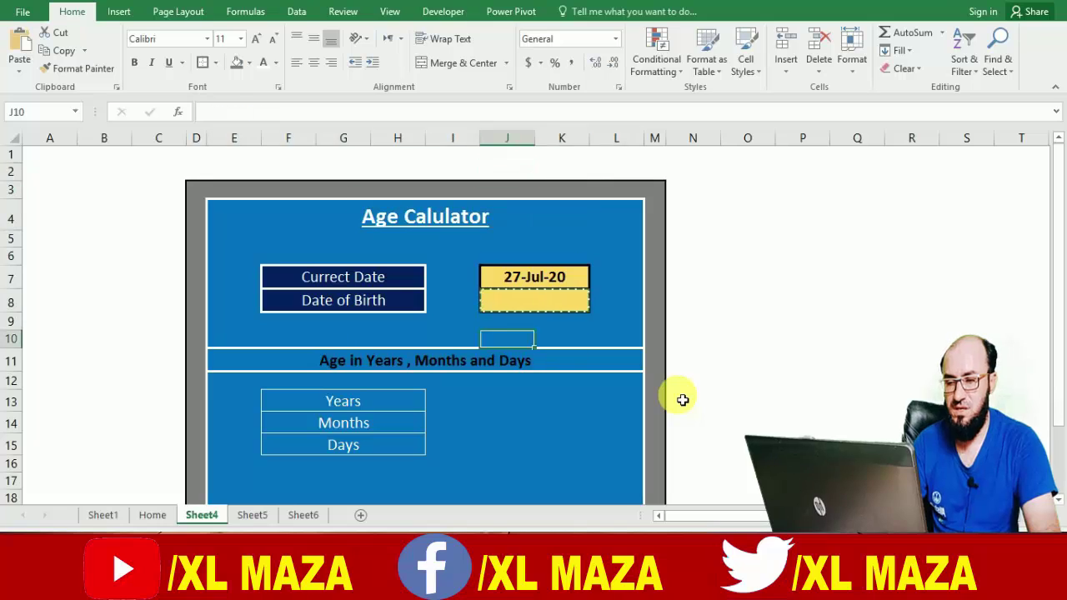
key("Return")
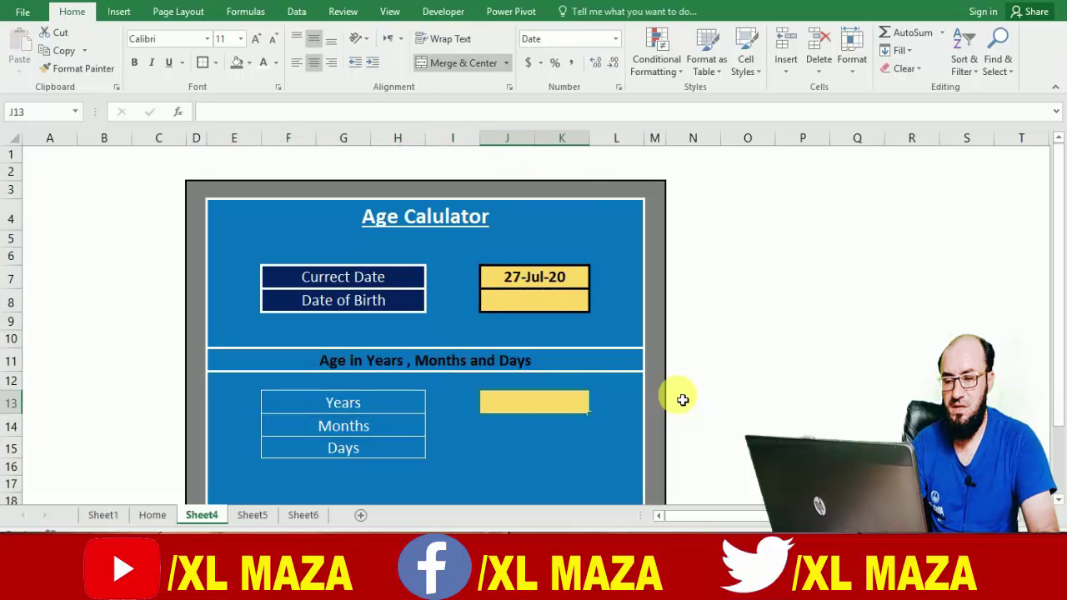
Fill the yellow cell formatting from J13 down into J14 and J15.
key("Down")
key("ctrl+d")
key("Down")
key("ctrl+d")
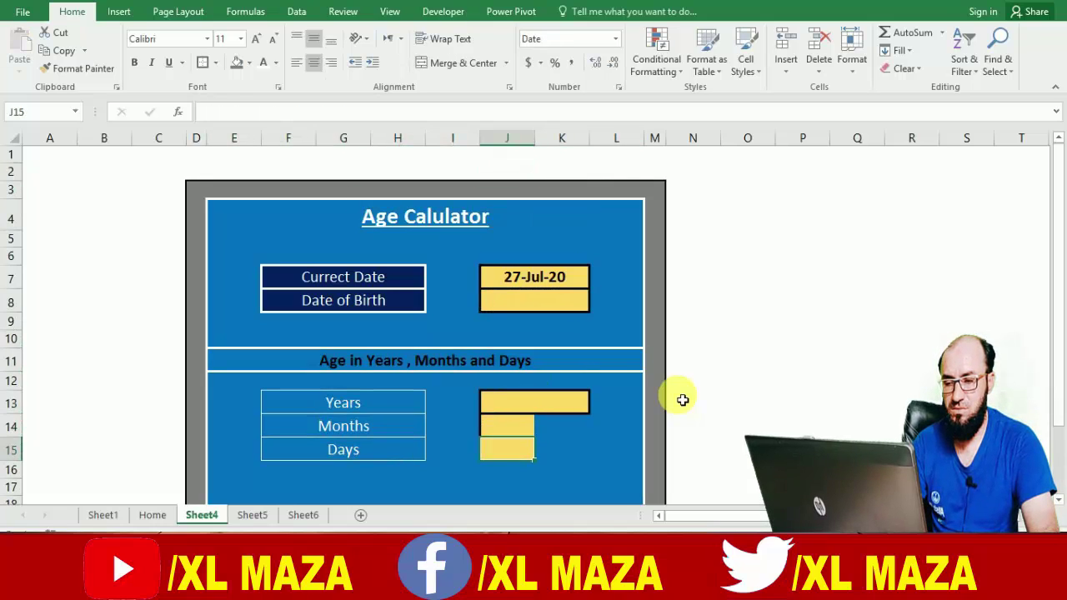
Merge and center J14:K14 and J15:K15 beside the Months and Days labels.
key("Up")
key("shift+Right")
key("alt+h")
key("m")
key("c")
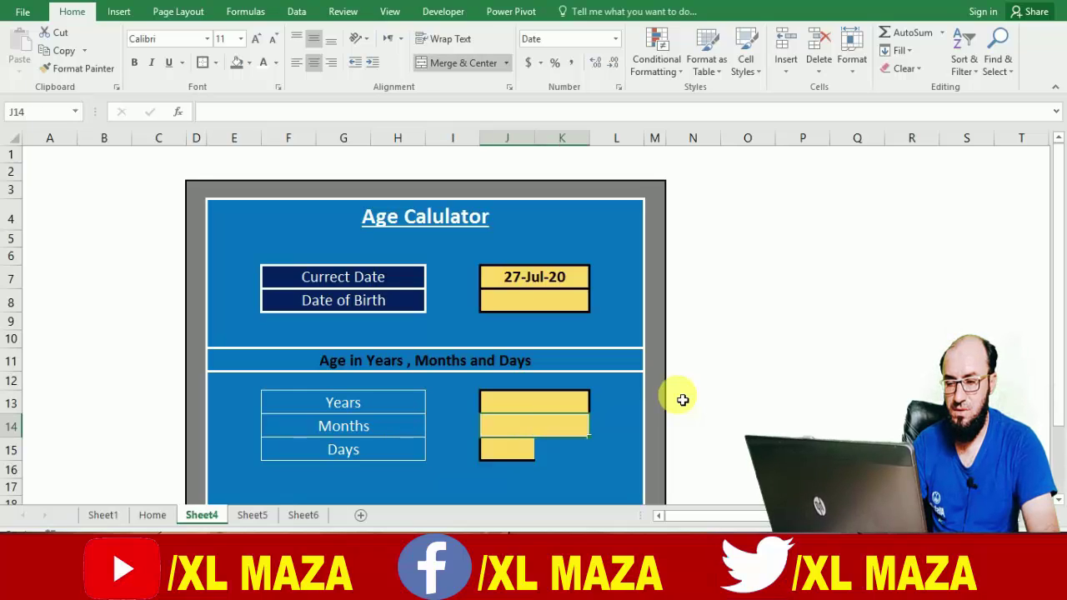
key("Down")
key("shift+Right")
key("F4")
key("Down")
key("Up")
key("Up")
key("Up")
key("Up")
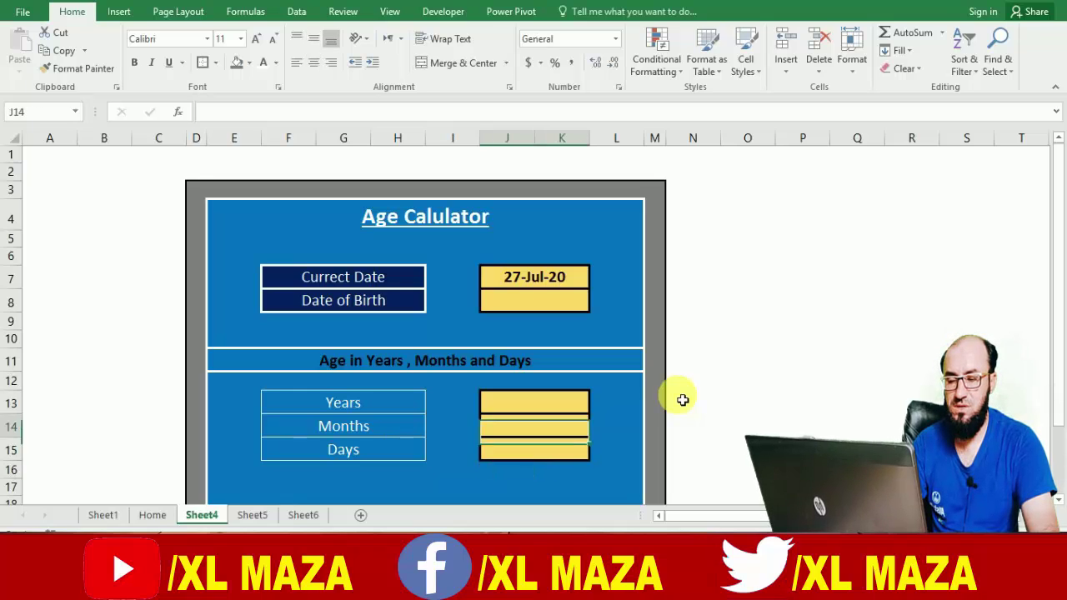
key("Down")
key("Down")
key("Down")
key("Down")
key("Down")
key("Down")
scroll(682, 400, "down", 1)
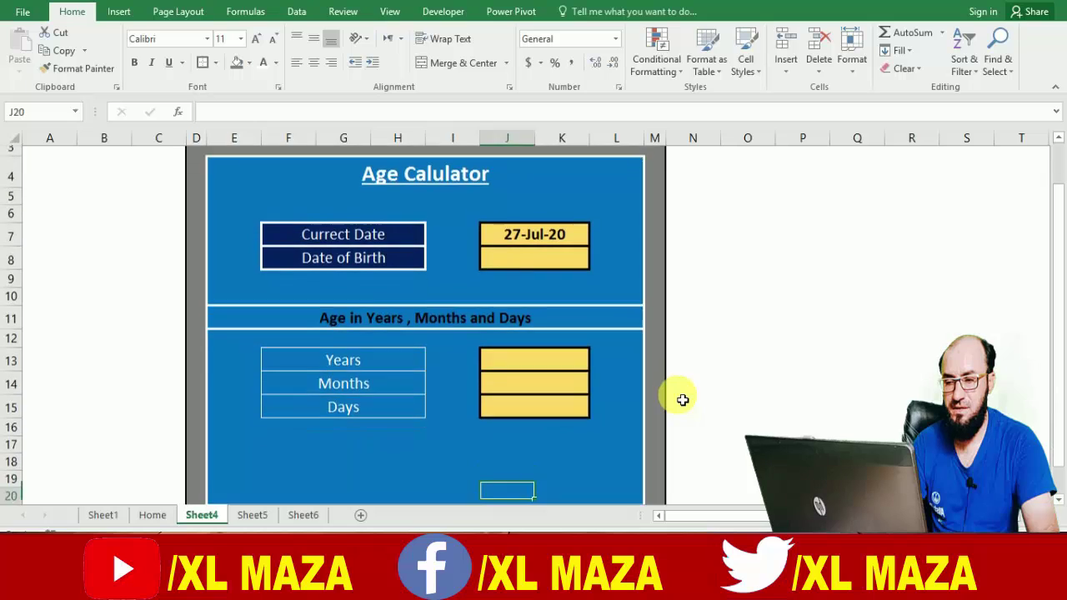
key("Up")
key("Up")
key("Up")
key("Up")
key("Up")
key("Up")
key("Up")
key("Up")
key("Up")
key("Up")
key("Up")
key("Up")
key("Up")
key("Up")
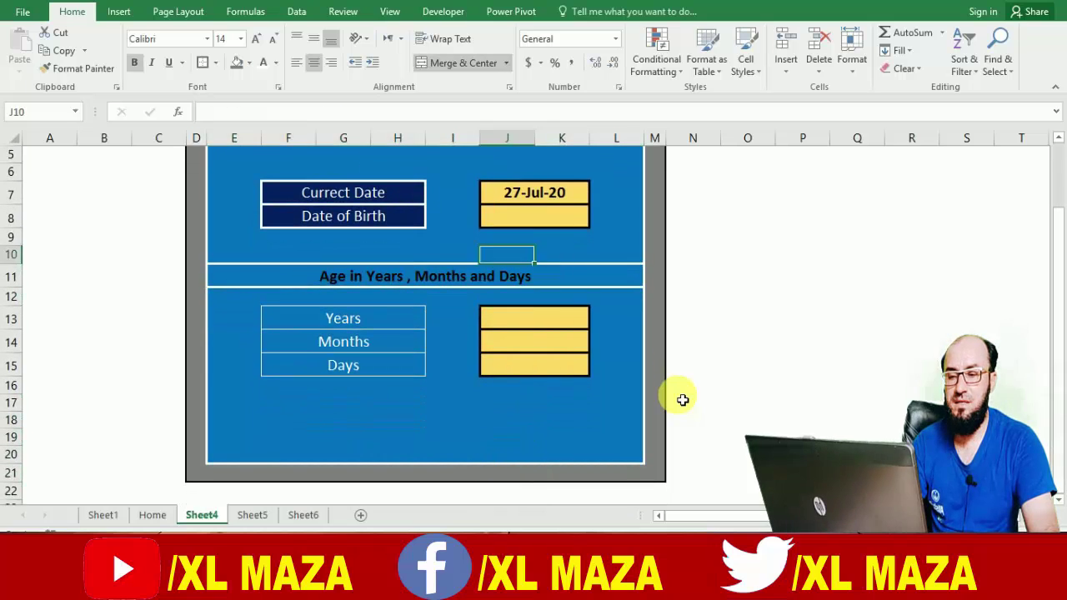
key("Down")
key("Down")
key("Down")
key("Down")
key("Down")
key("Down")
key("Down")
key("Down")
key("Down")
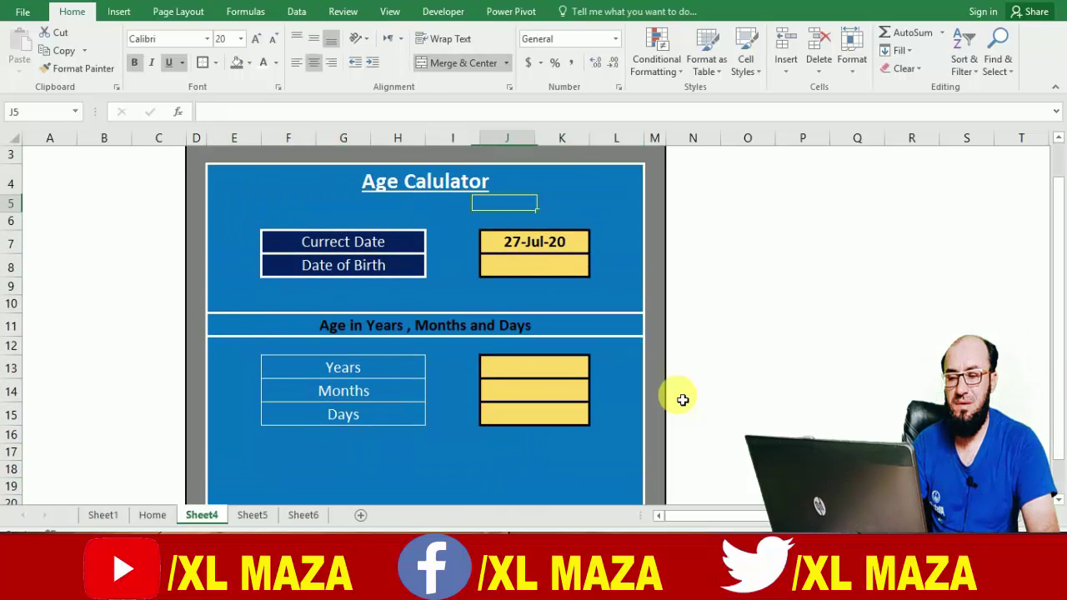
Middle-align the Months and Days labels in F14:H15 vertically.
key("Left")
key("Left")
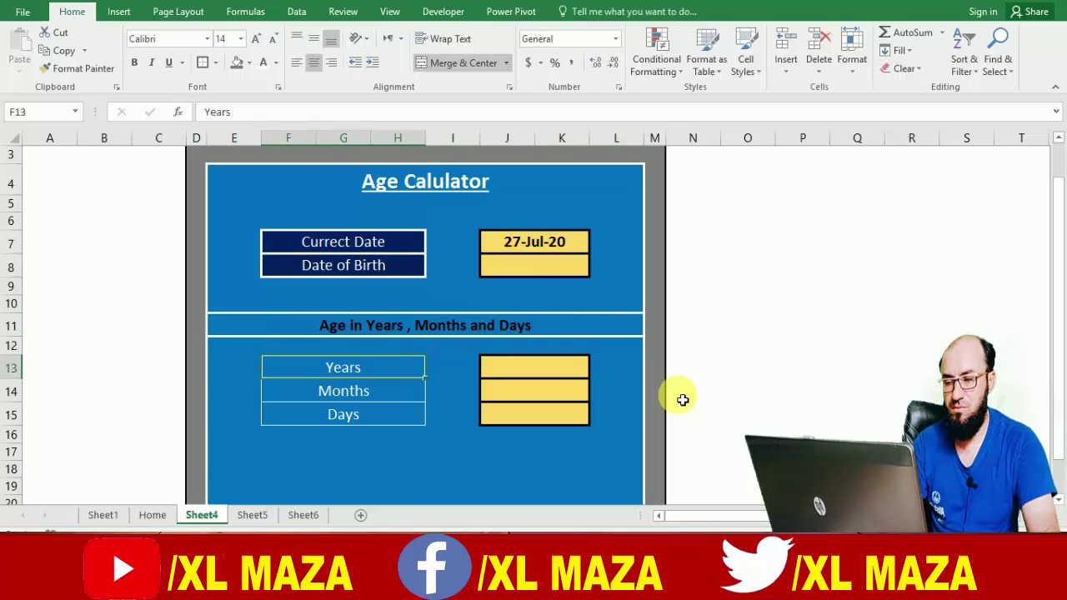
key("Down")
key("shift+Down")
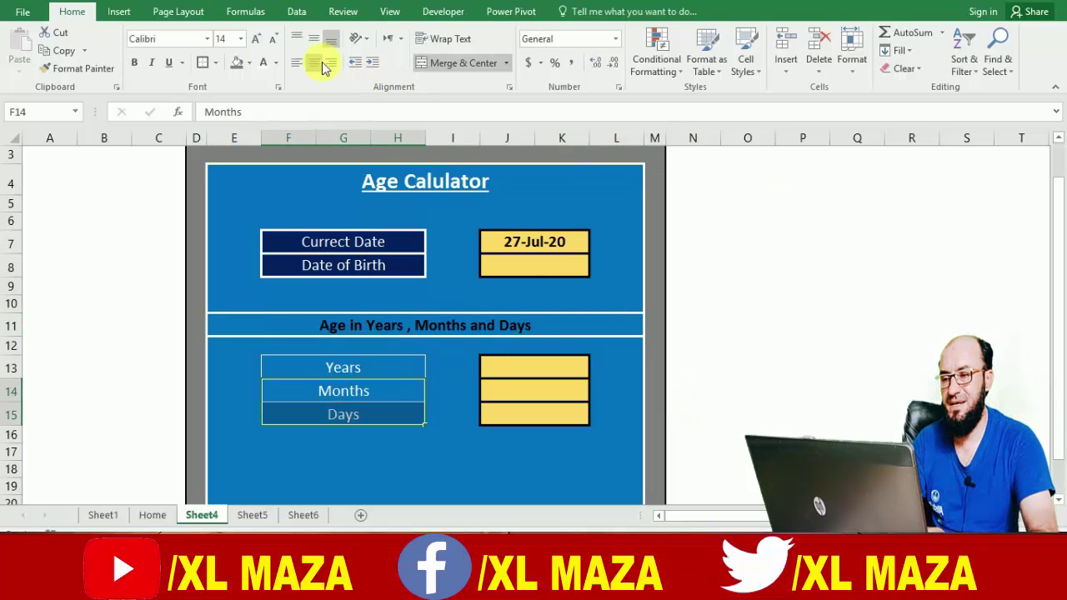
key("Right")
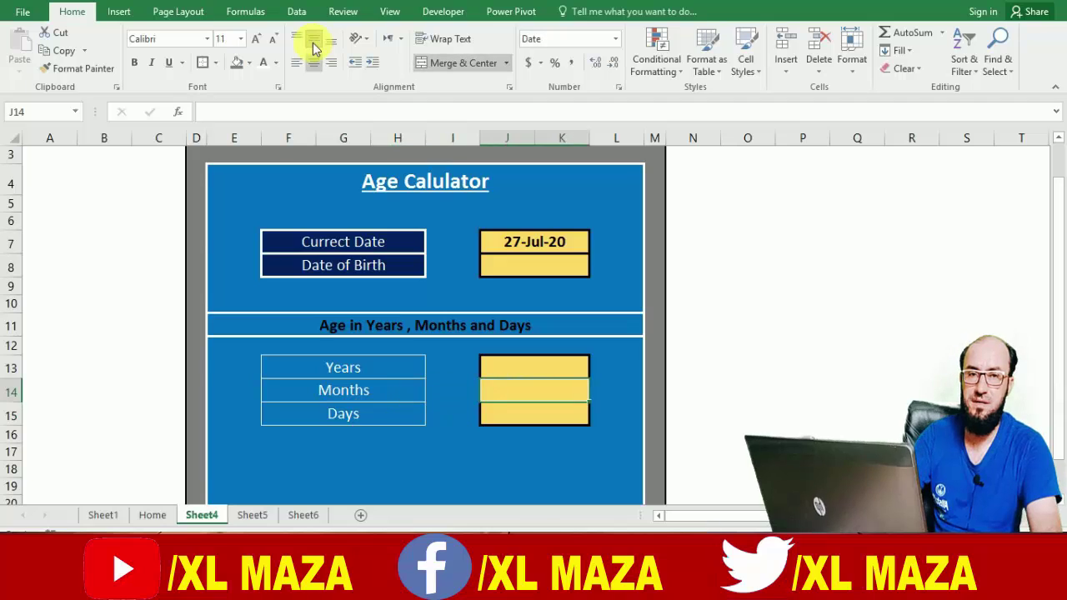
Enter the formula =DATEDIF(J8,J7,"Y") in the Years result cell J13 and set its number format to General.
key("Right")
key("Up")
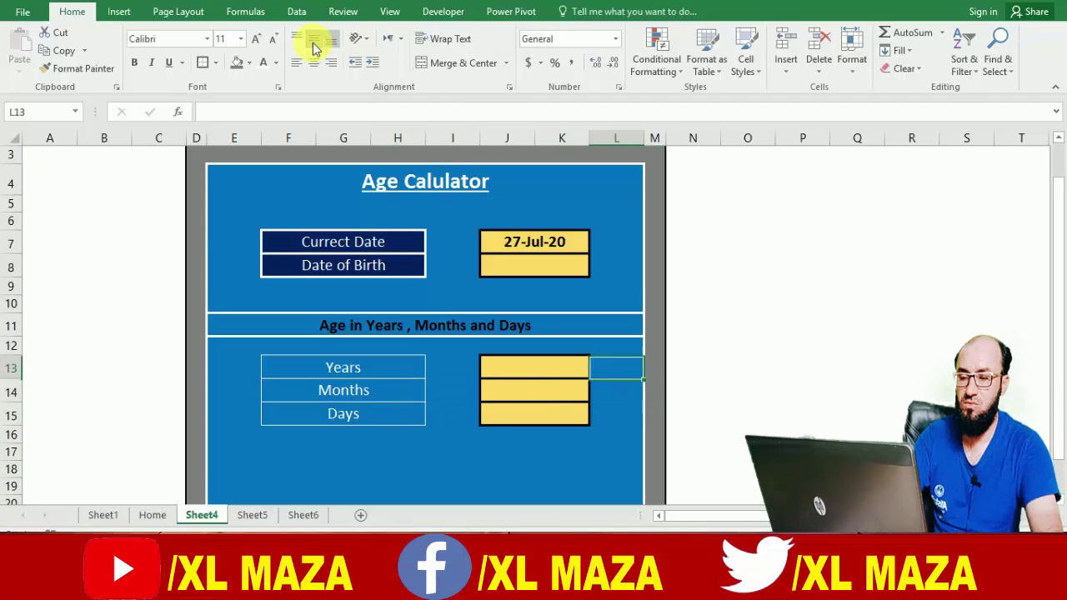
key("Up")
key("Left")
key("Down")
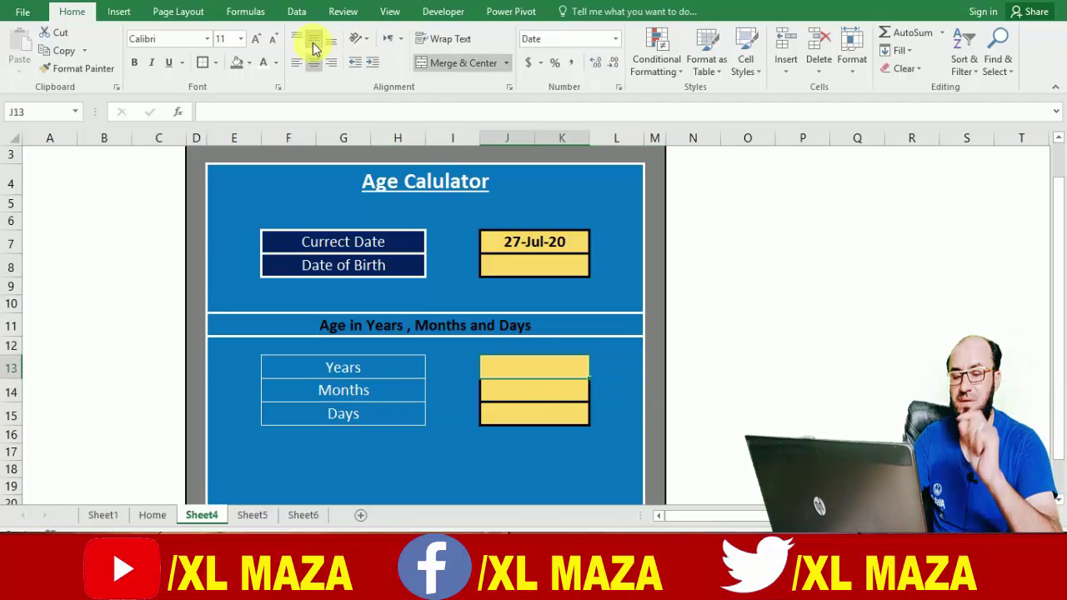
type("=D")
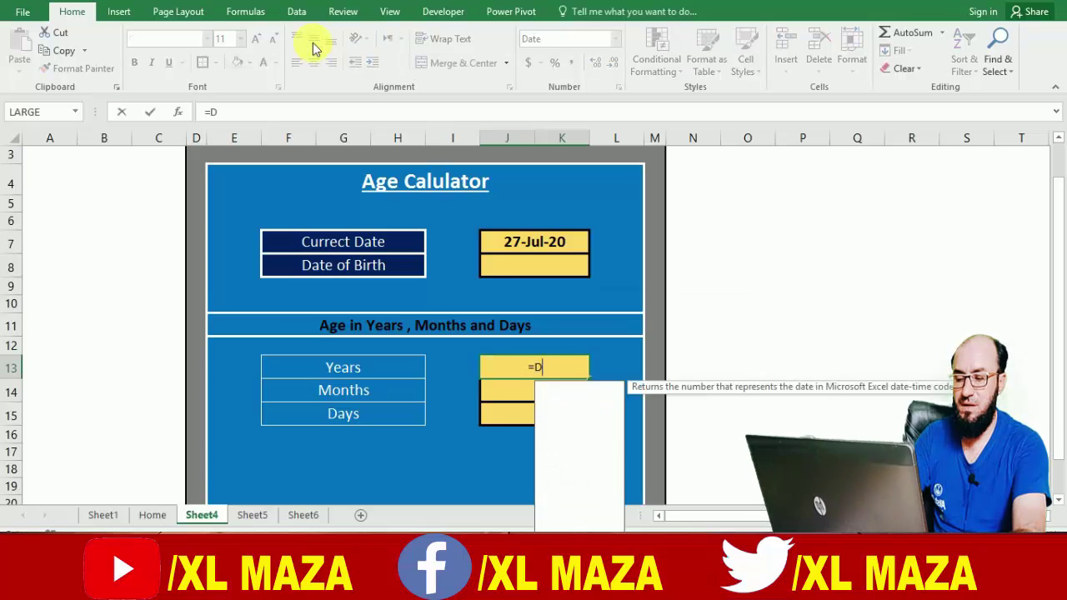
type("ated")
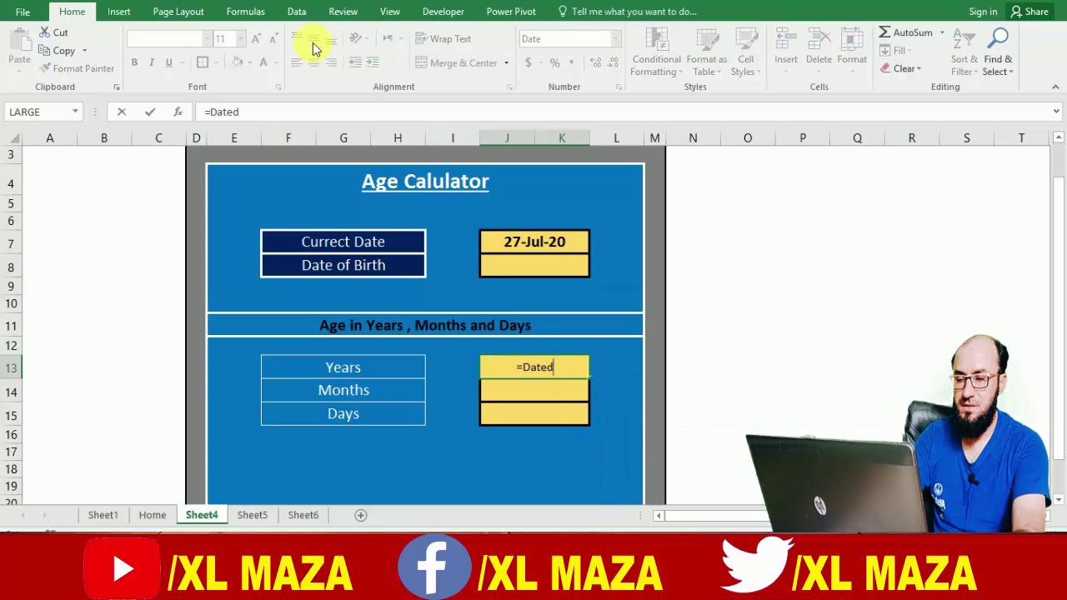
type("if")
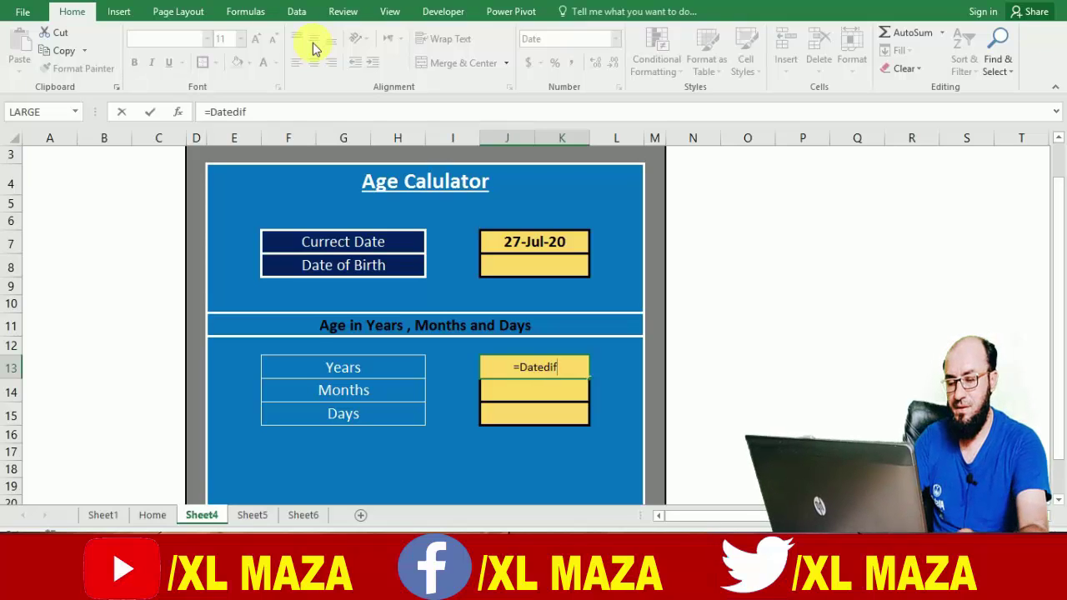
type("(")
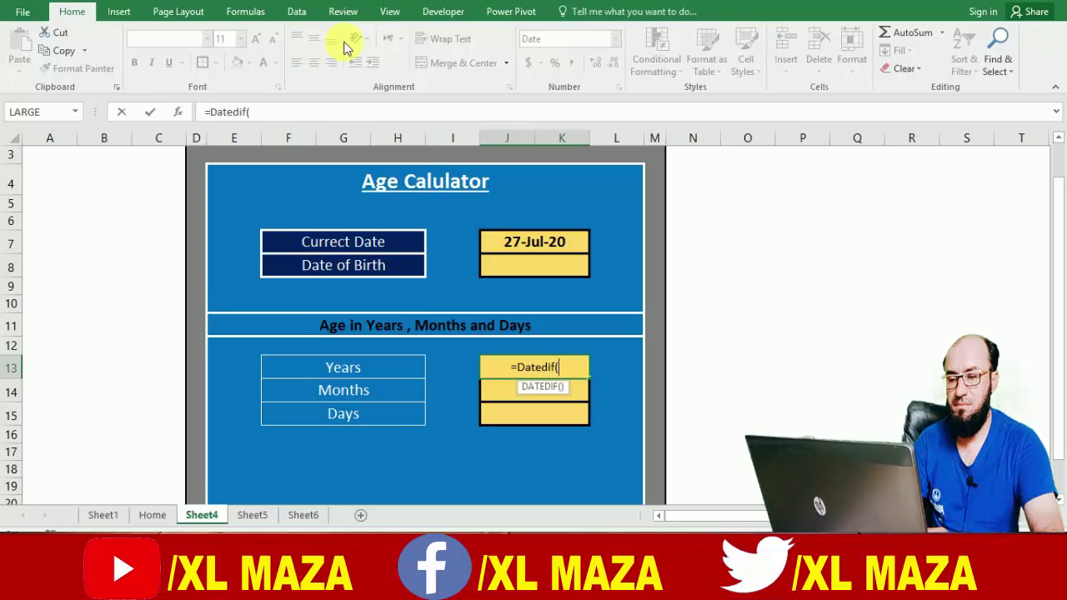
left_click(574, 264)
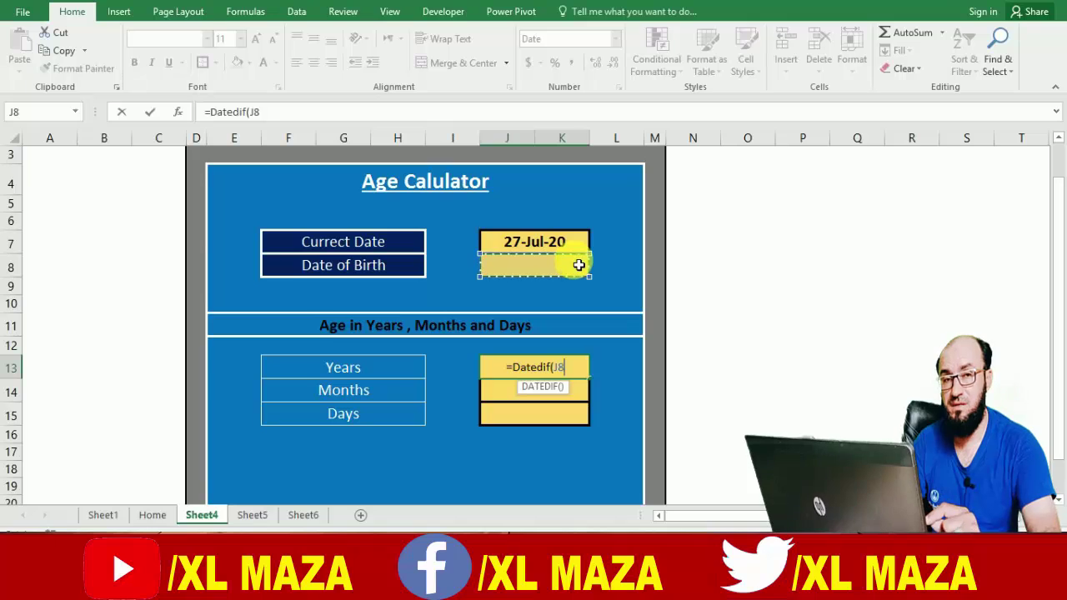
type(",")
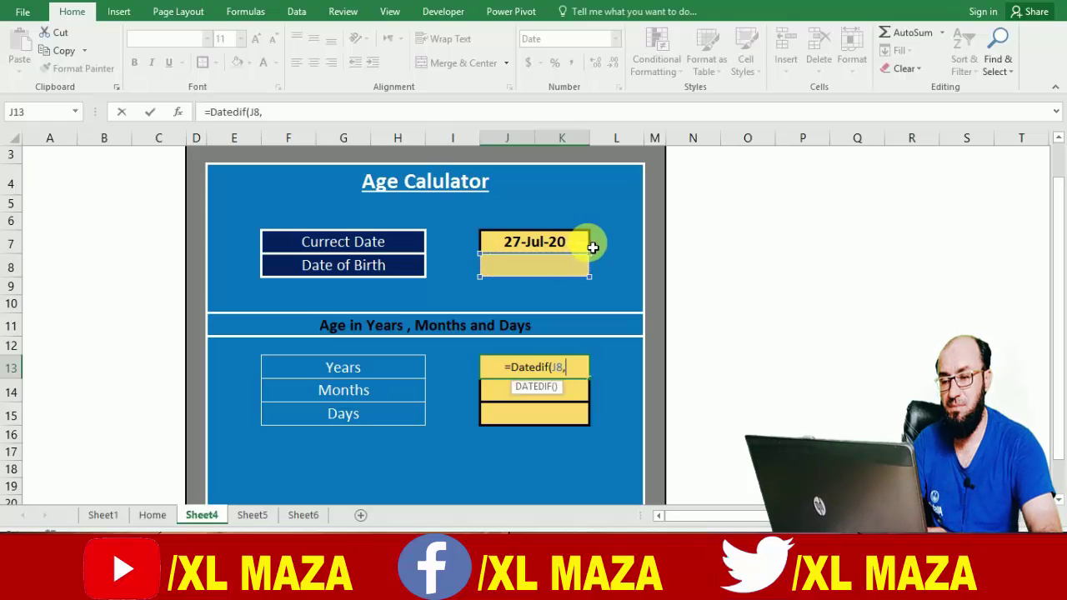
left_click(593, 248)
type(",")
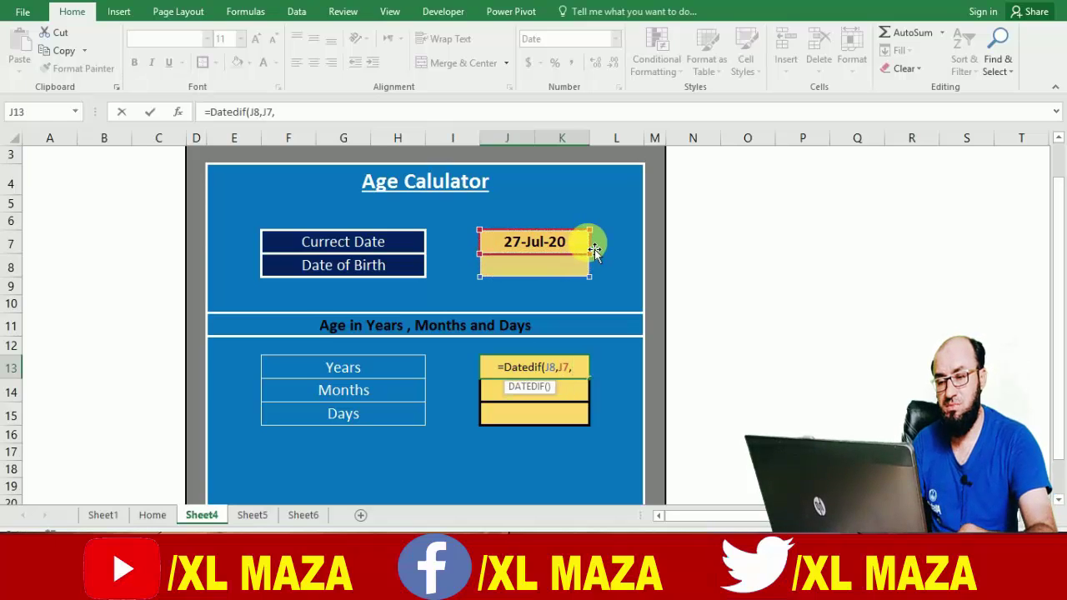
type("\"")
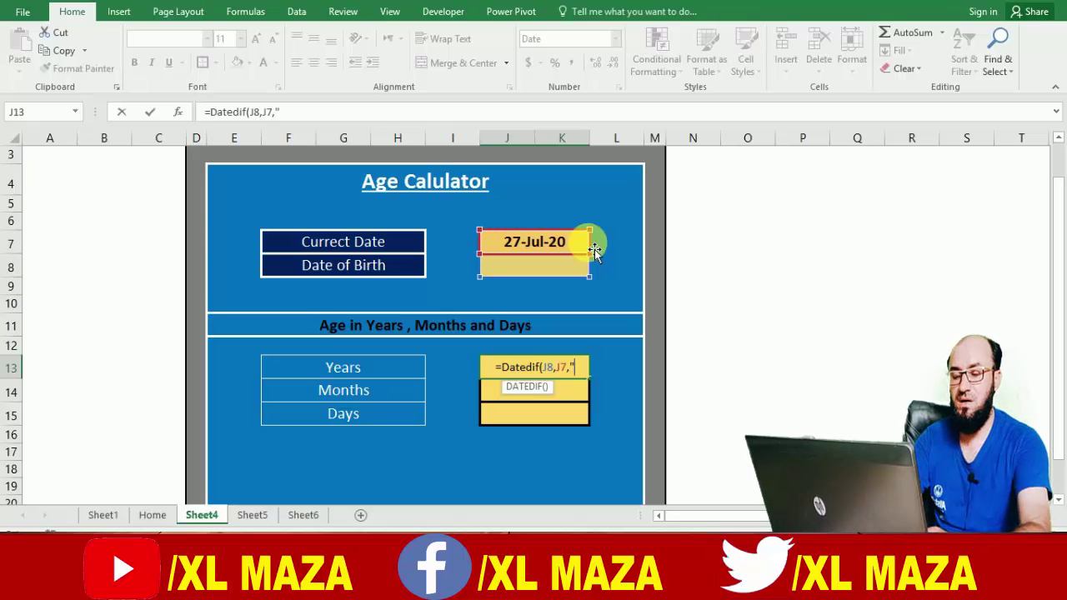
type("Y\")")
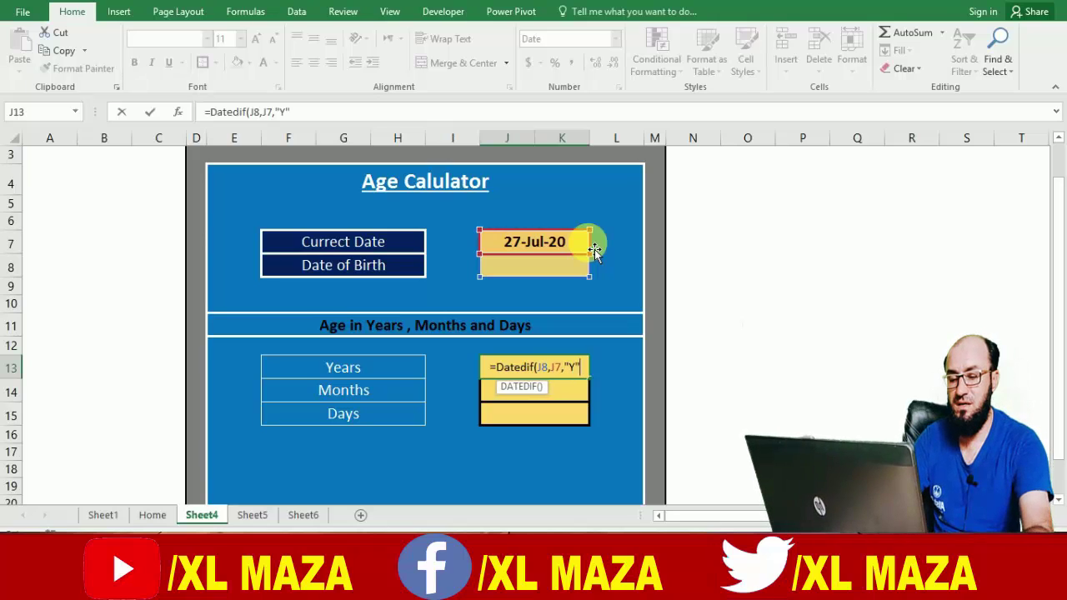
key("ctrl+Return")
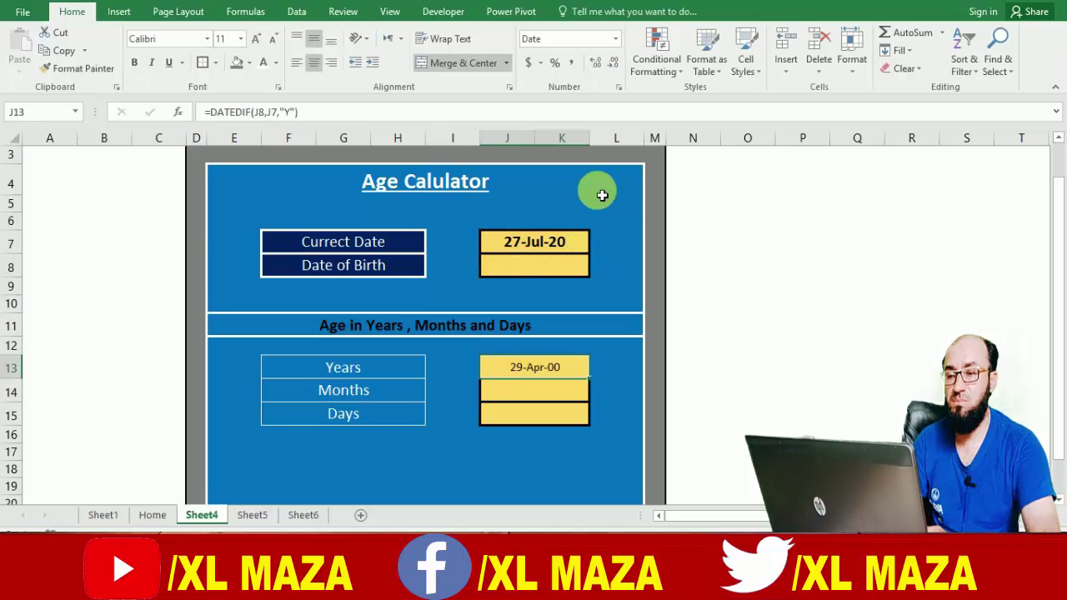
left_click(617, 39)
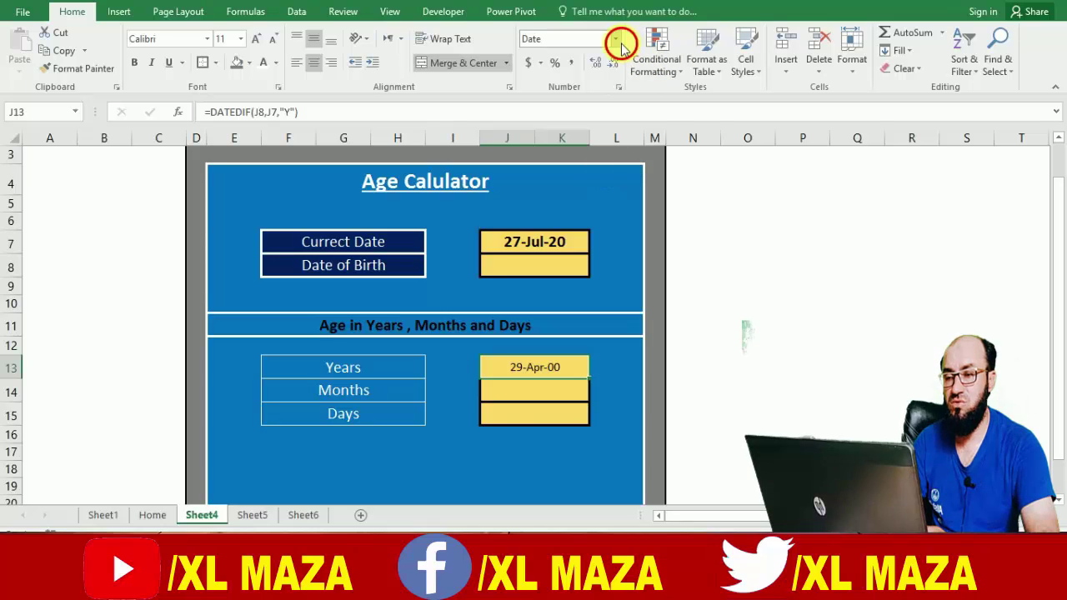
left_click(583, 64)
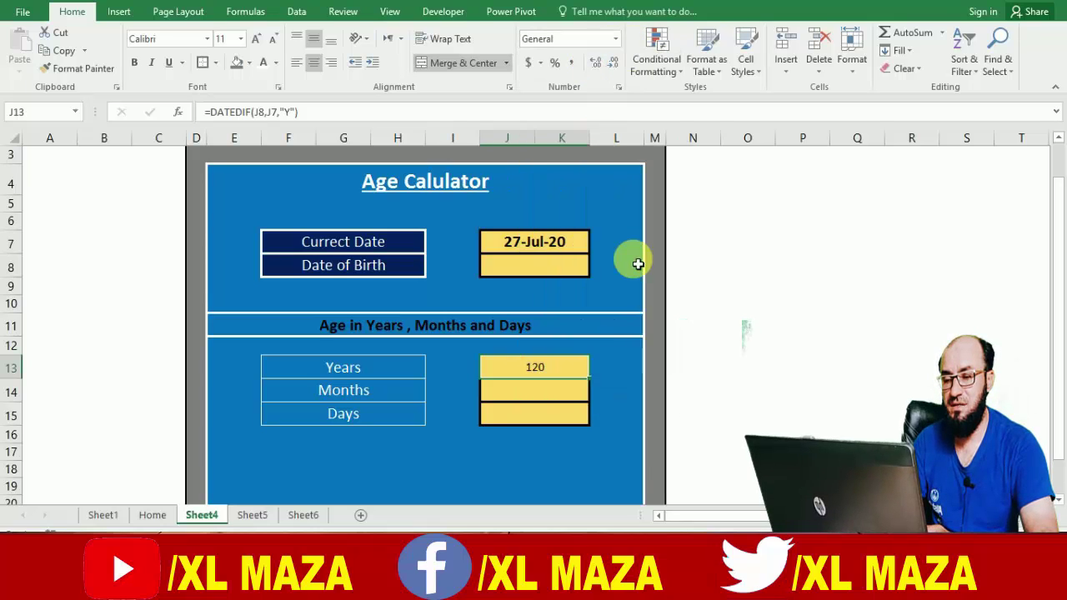
Examine the Years formula in J13 and the date cells it references.
double_click(565, 369)
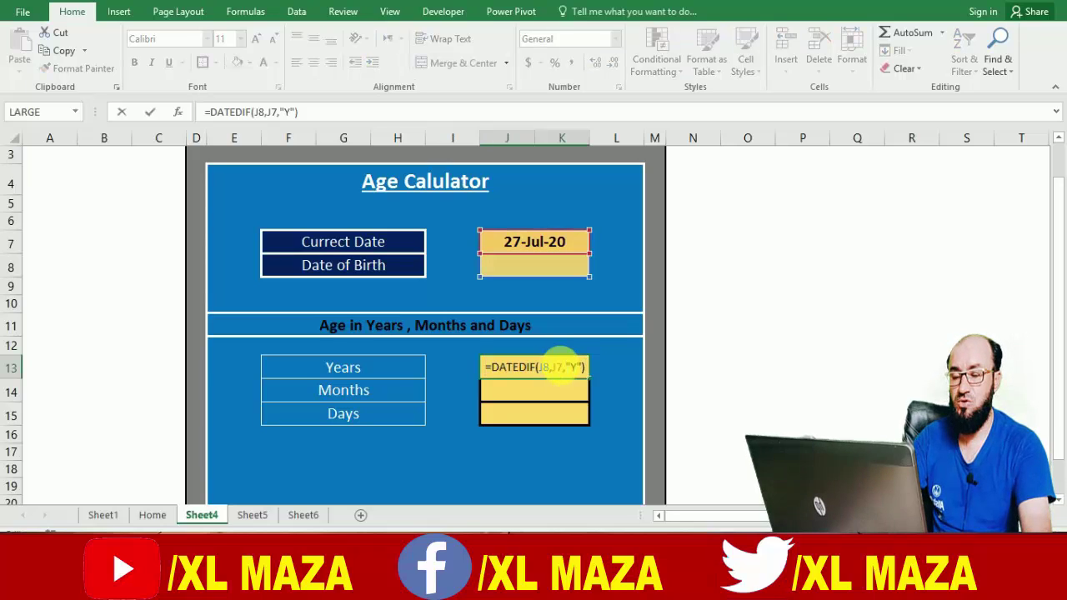
key("Return")
key("Up")
key("Up")
key("Up")
key("Up")
key("Up")
key("Up")
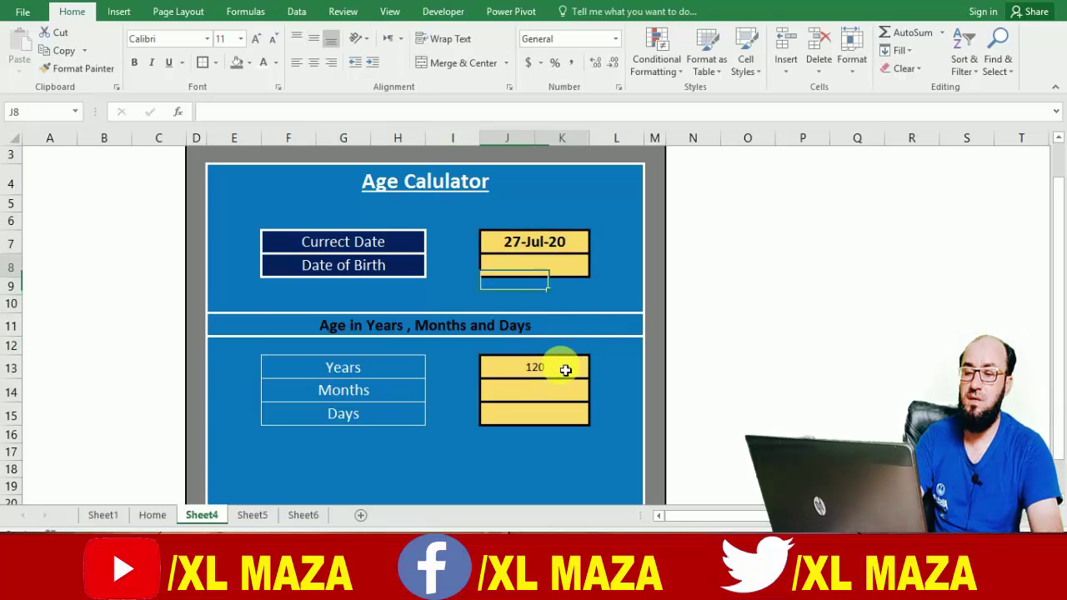
key("Down")
key("Down")
key("Down")
key("Down")
key("Down")
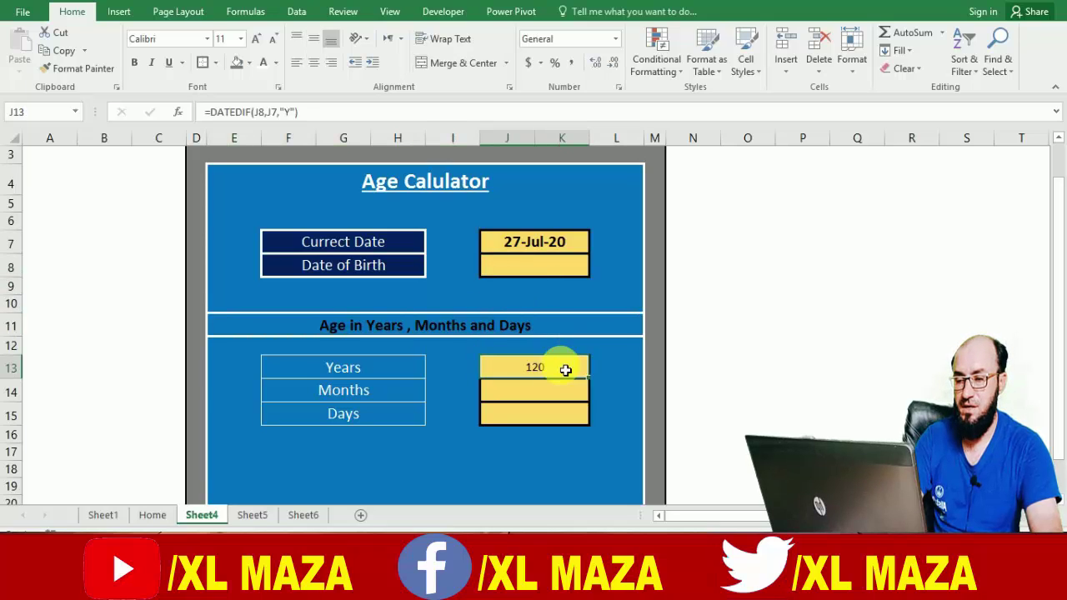
Make both date references absolute in the Years formula, giving =DATEDIF($J$8,$J$7,"Y") in J13.
double_click(565, 369)
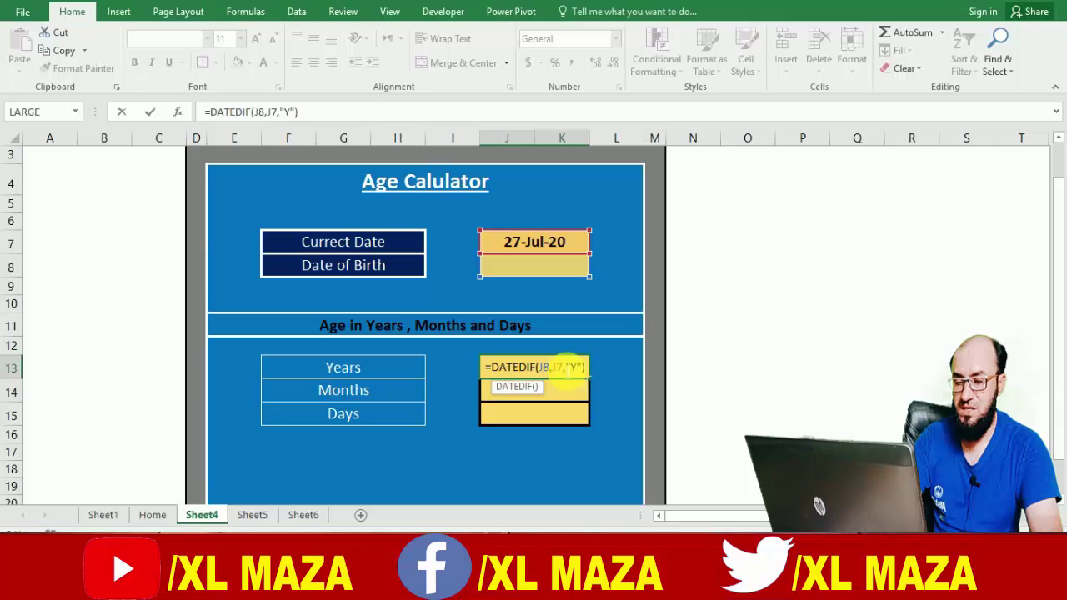
key("F4")
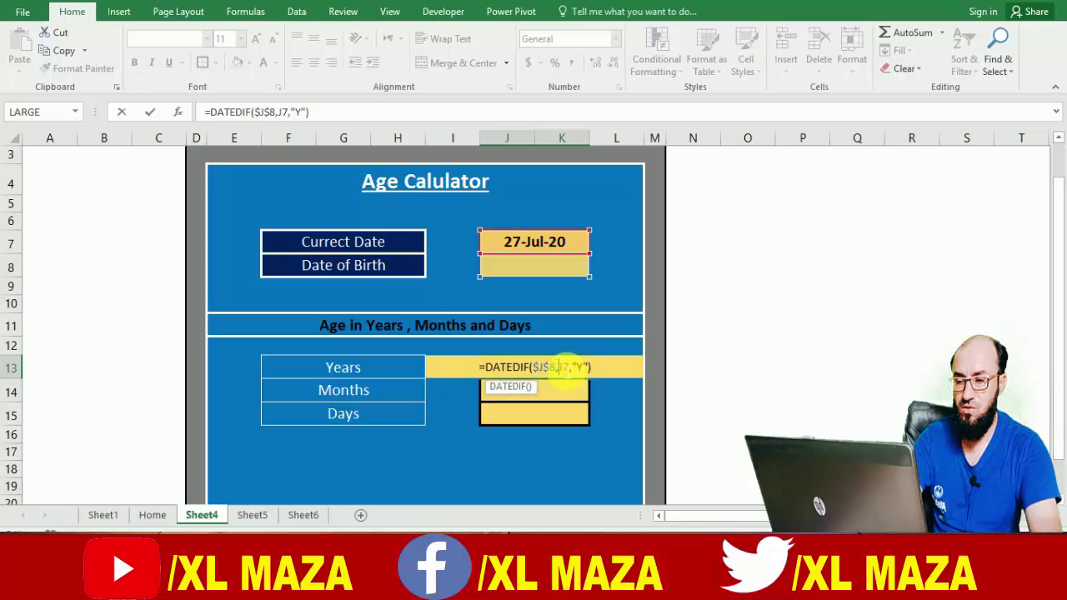
key("F4")
key("Return")
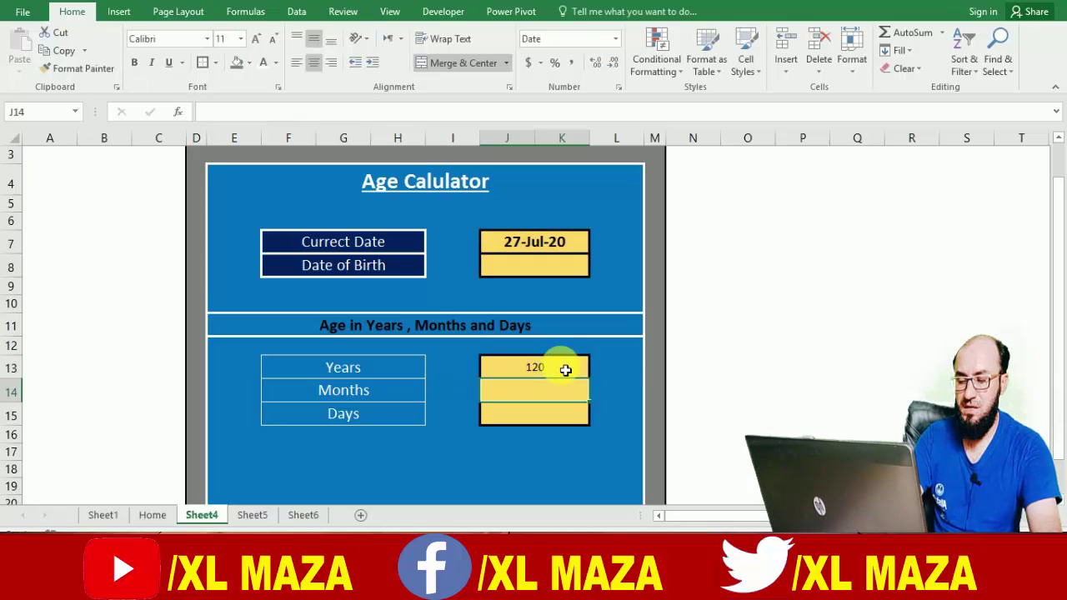
Copy the Years formula from J13 into the Months and Days result cells J14 and J15.
left_click(565, 369)
key("ctrl+c")
key("Down")
key("ctrl+v")
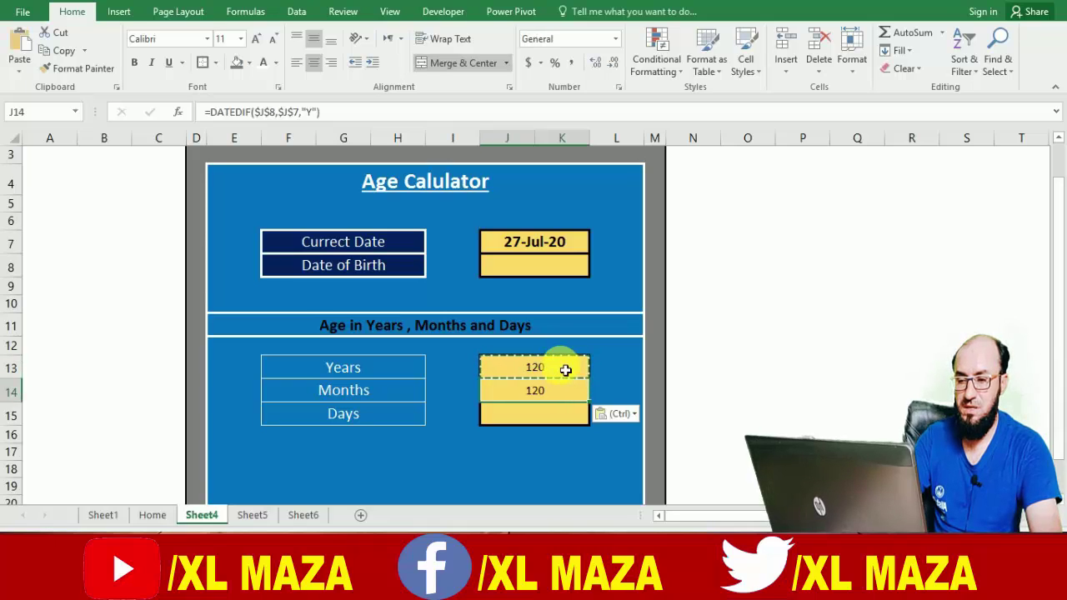
key("Down")
key("ctrl+v")
Change the unit argument of the Months formula in J14 to "Ym".
key("Up")
key("F2")
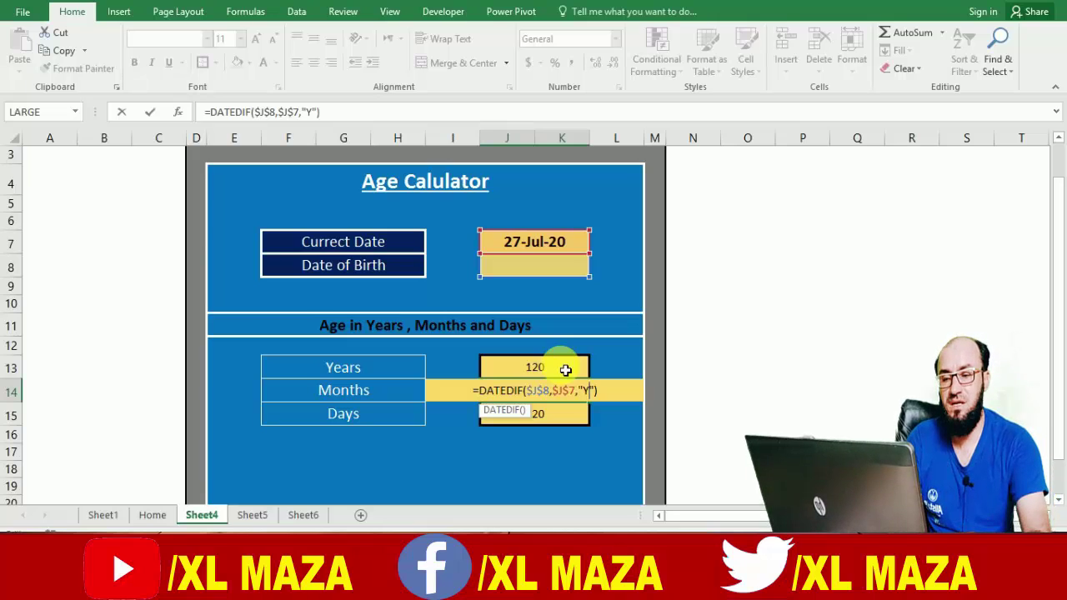
type("m")
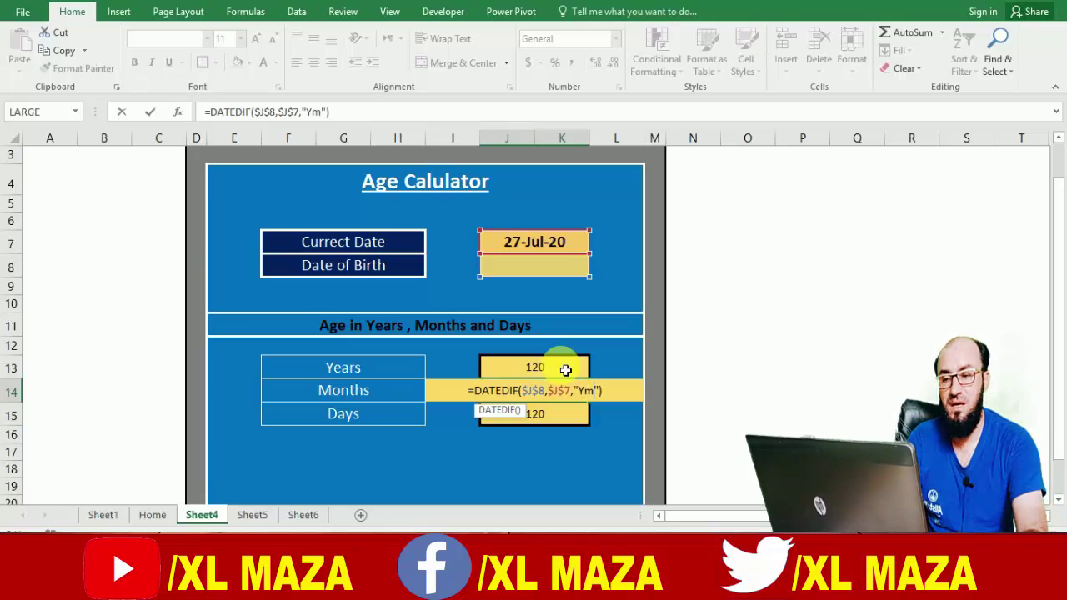
key("Return")
Change the unit argument of the Days formula in J15 to "md".
key("F2")
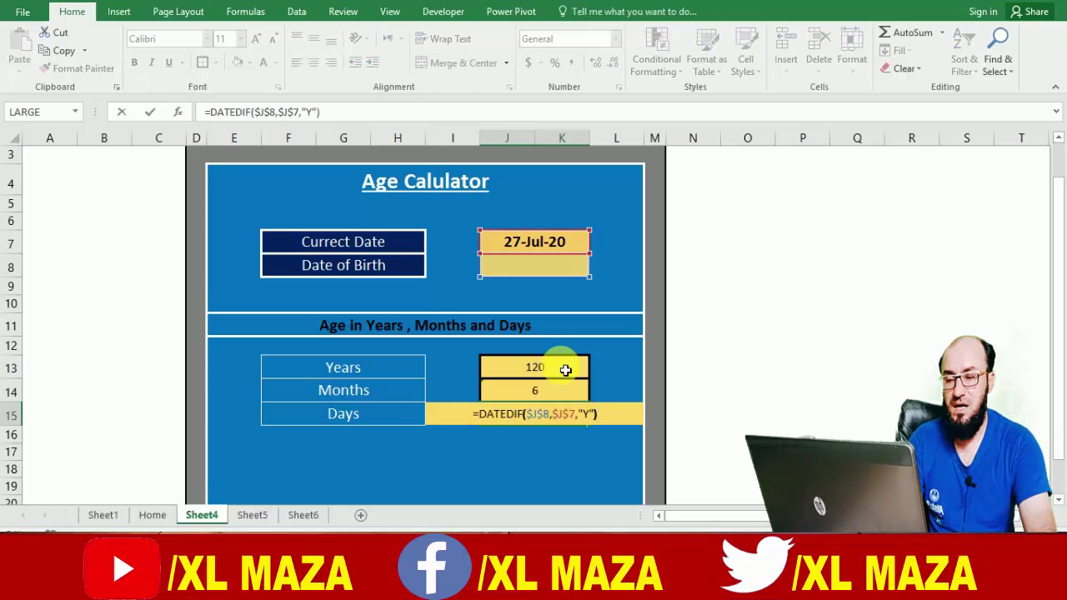
key("Left")
key("Left")
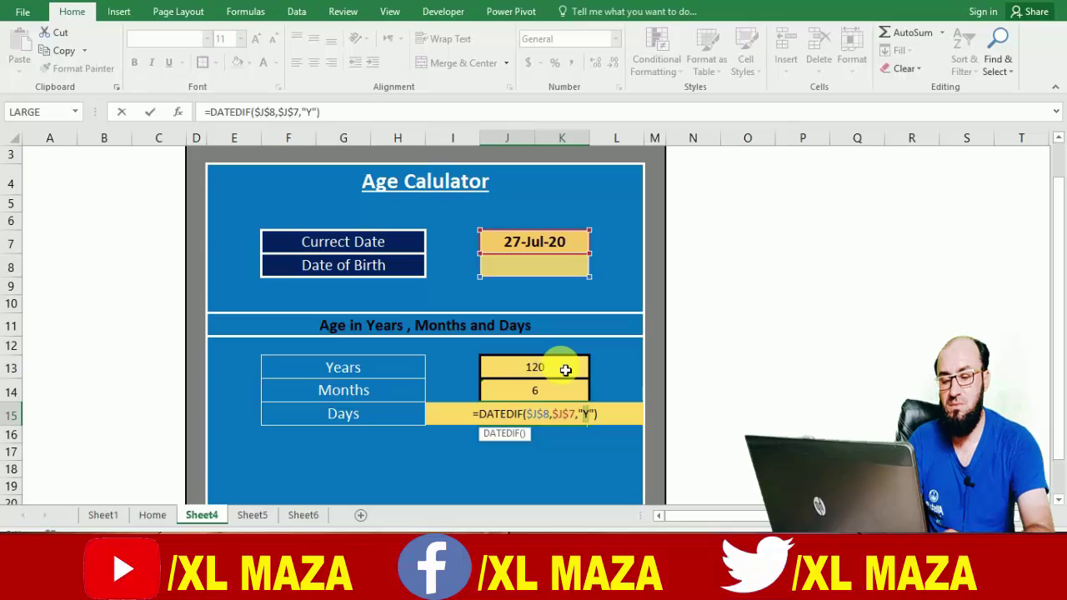
key("BackSpace")
type("m")
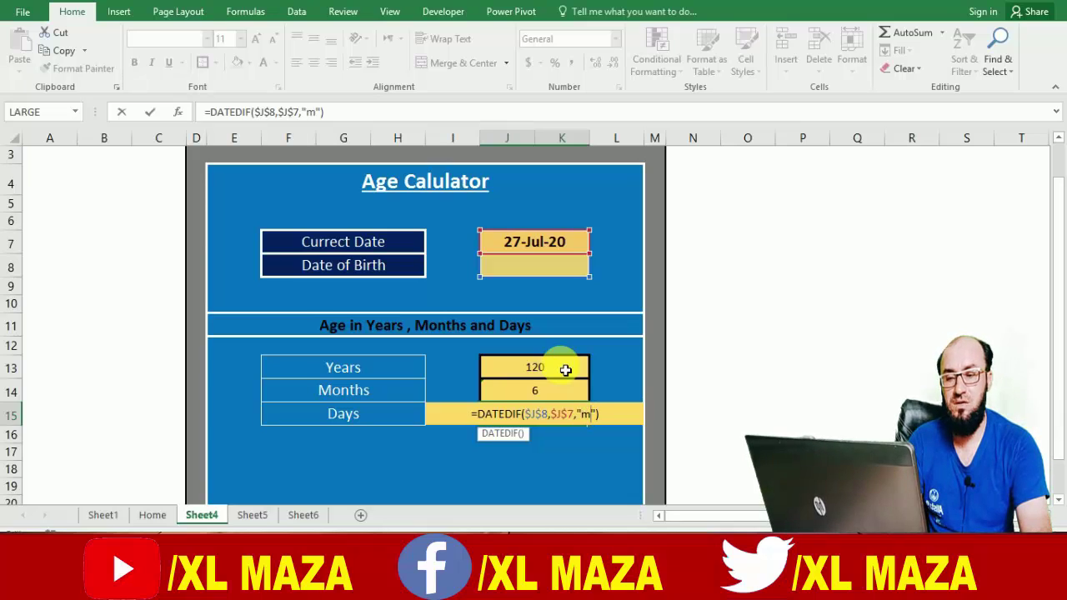
type("d")
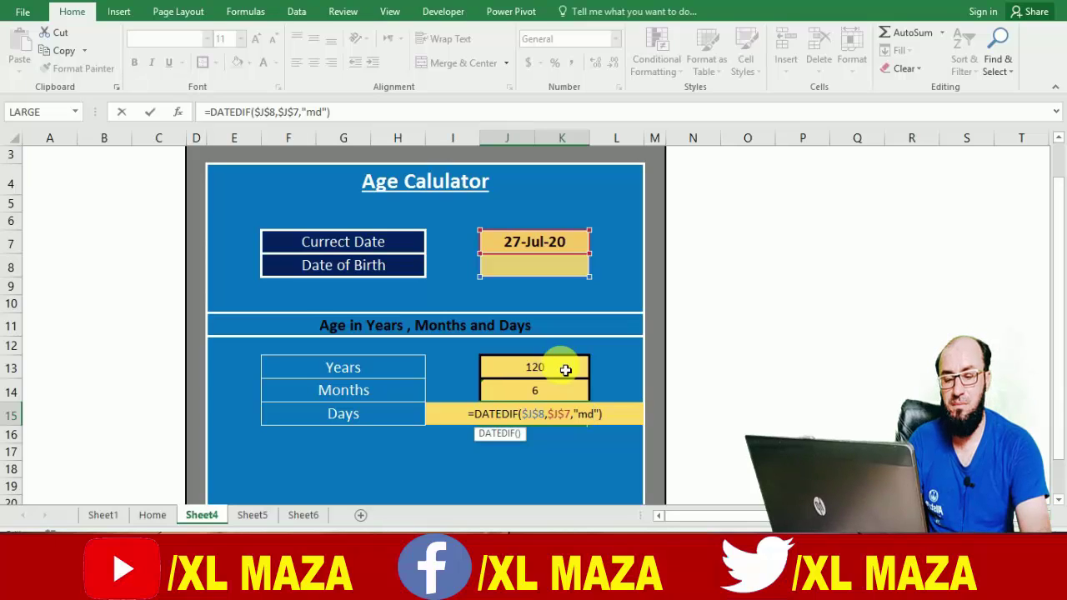
key("Return")
key("Up")
key("Up")
key("Up")
key("Up")
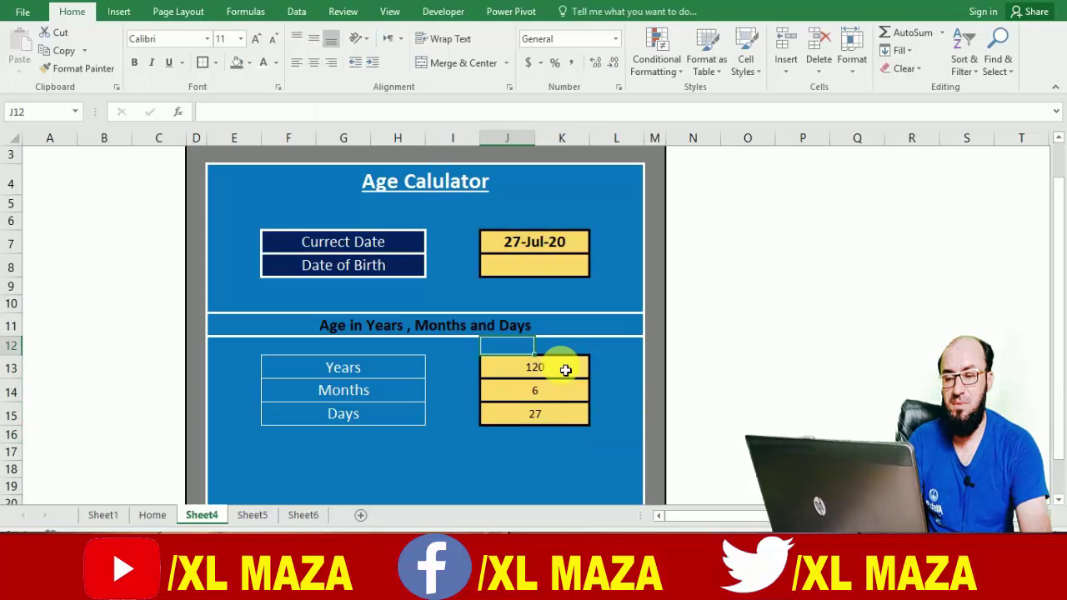
key("Down")
key("Down")
key("Down")
key("Down")
key("Down")
key("Down")
key("Down")
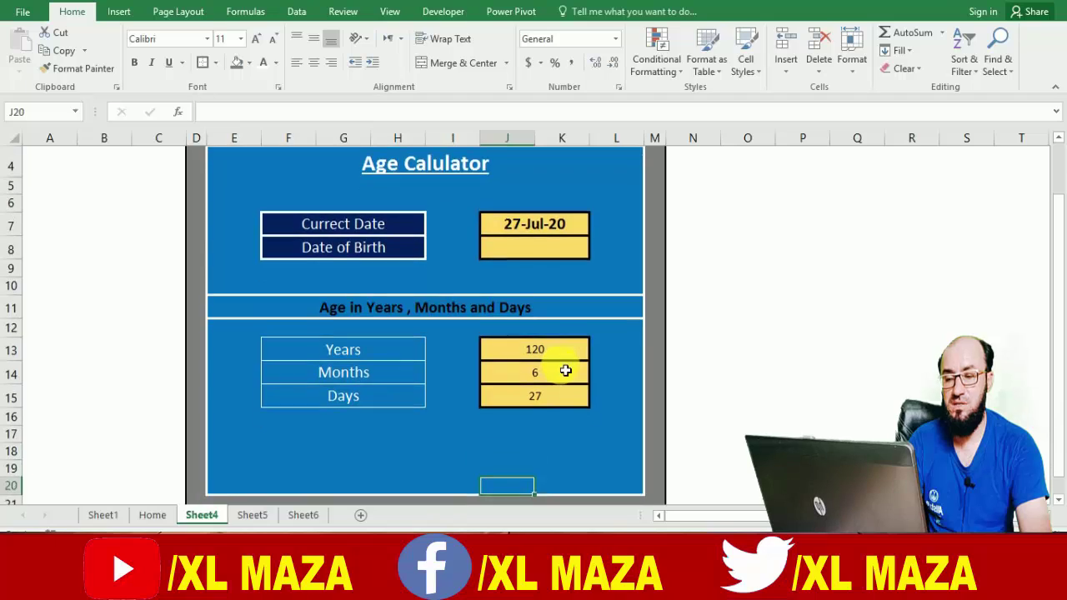
Enter a sample date of birth in J8 to test the age formulas.
key("Up")
key("Up")
key("Up")
key("Up")
key("Up")
key("Up")
key("Up")
key("Up")
key("Up")
key("Up")
key("Up")
key("Up")
key("Up")
key("Down")
key("Down")
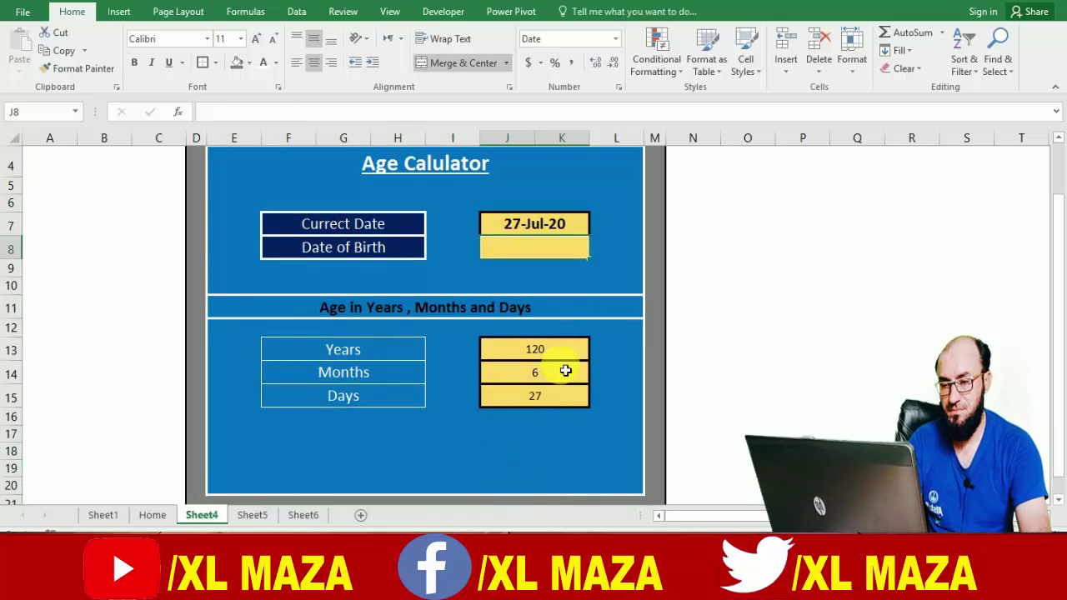
key("Down")
key("Up")
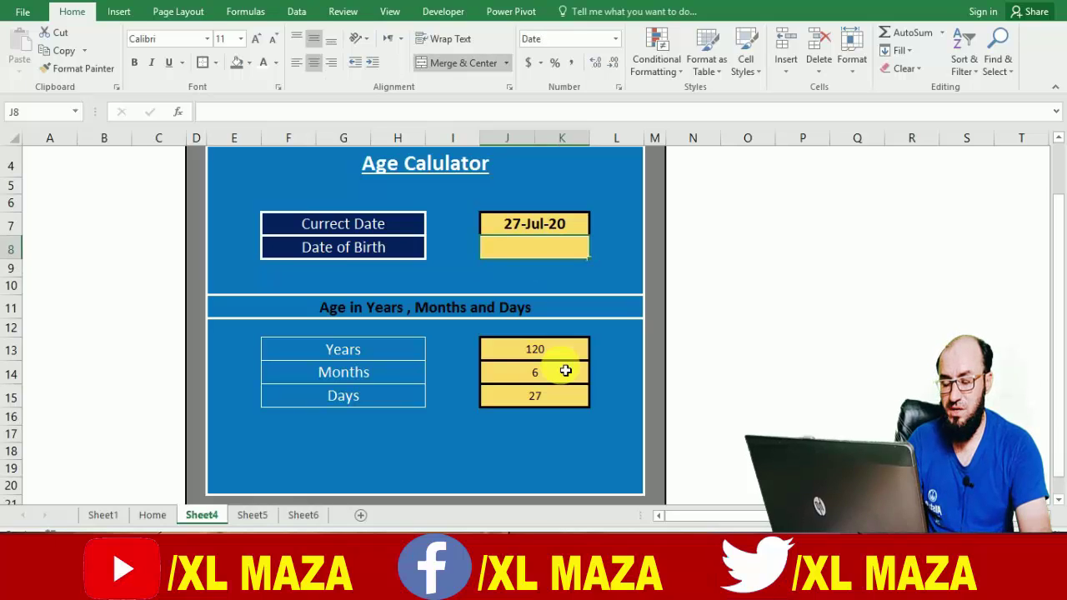
type("12")
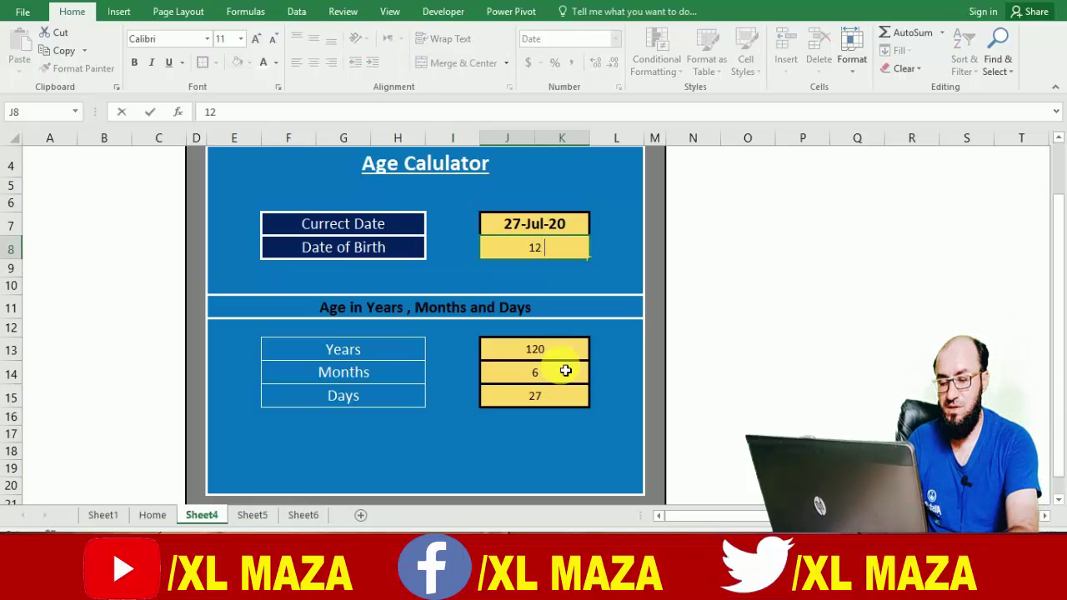
type(" aug")
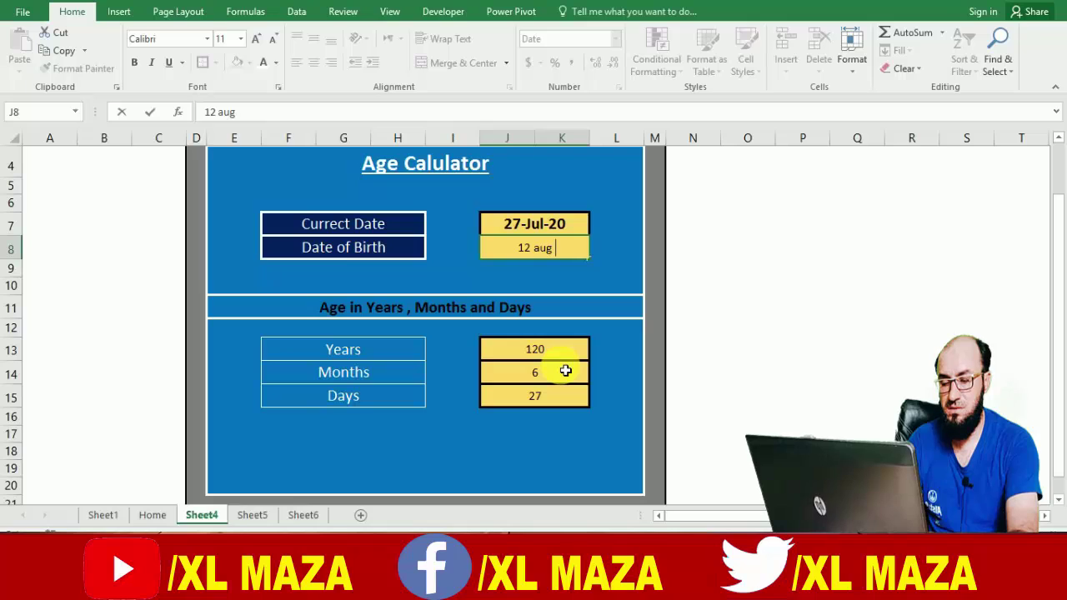
type(" 1978")
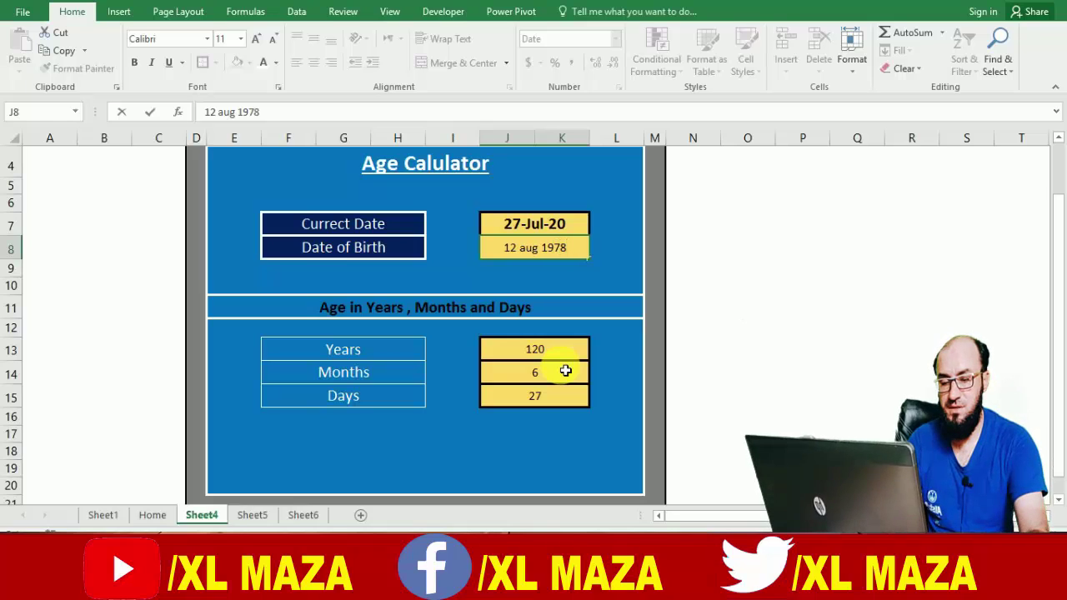
key("Return")
Increase the font size of the date of birth in J8 to 14.
key("Up")
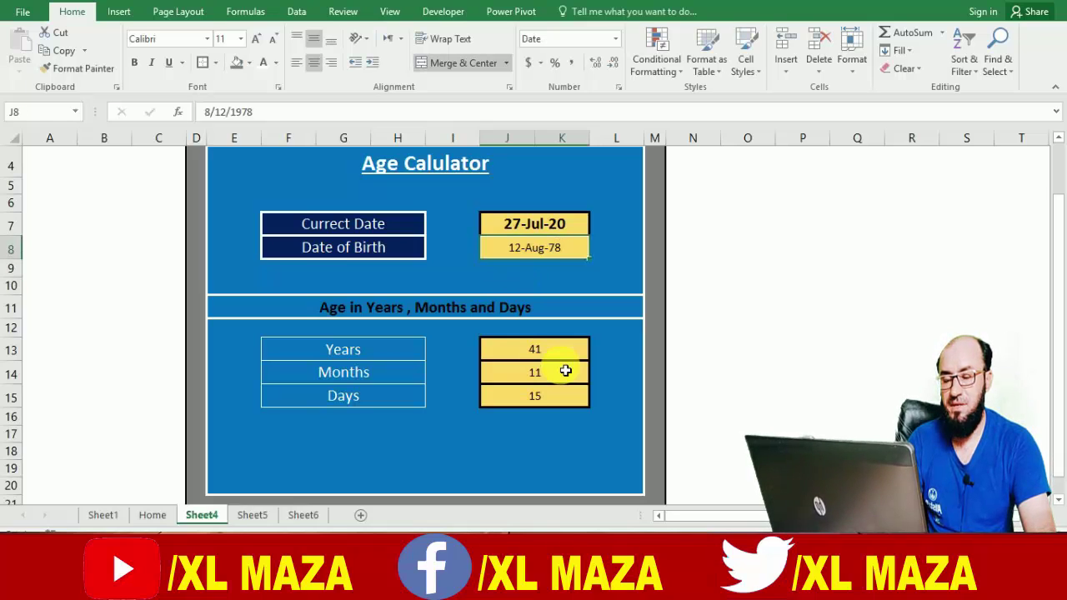
left_click(256, 40)
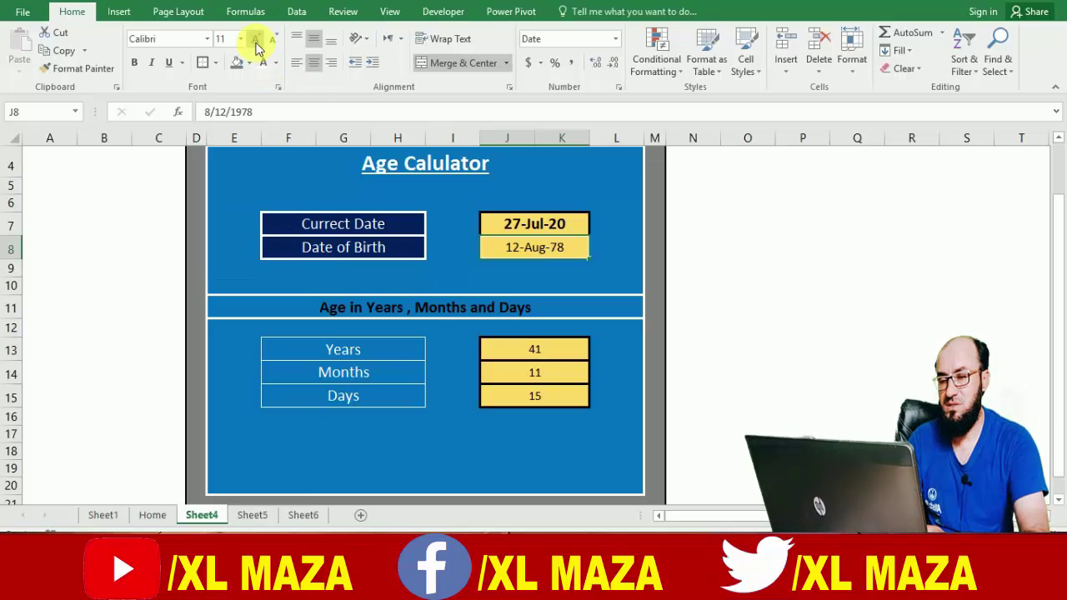
left_click(256, 40)
left_click(256, 41)
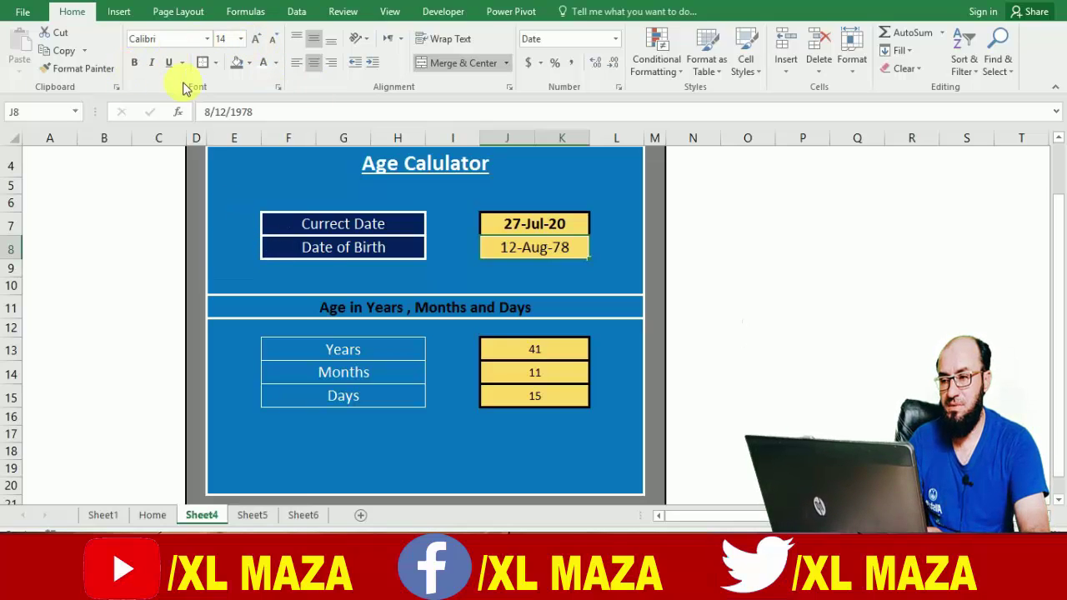
Increase the font size of the Years, Months and Days results in J13:J15 to 14.
left_click(544, 349)
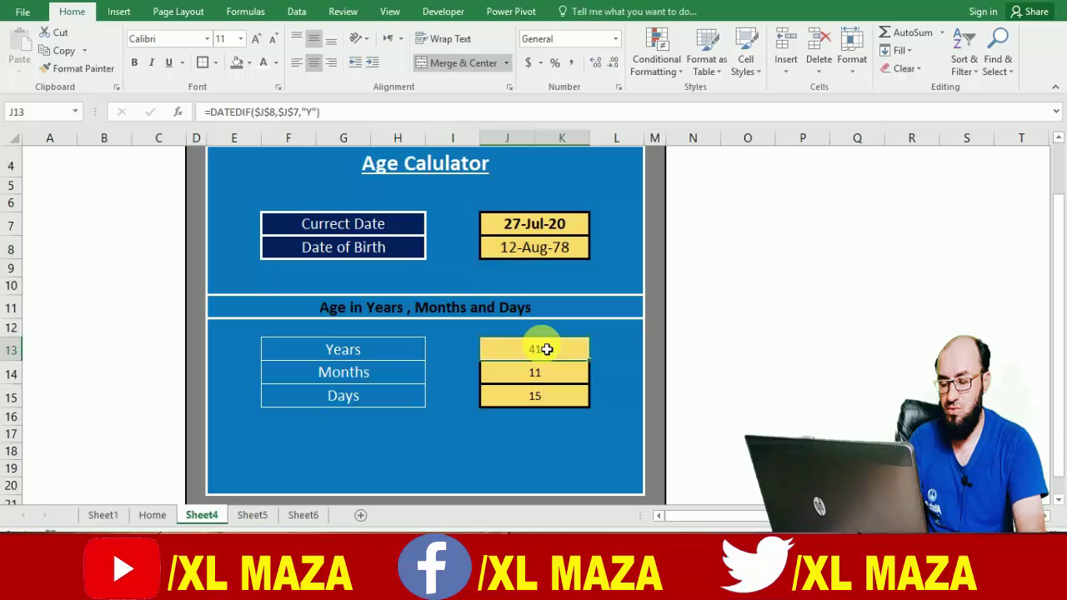
key("shift+Down")
key("shift+Down")
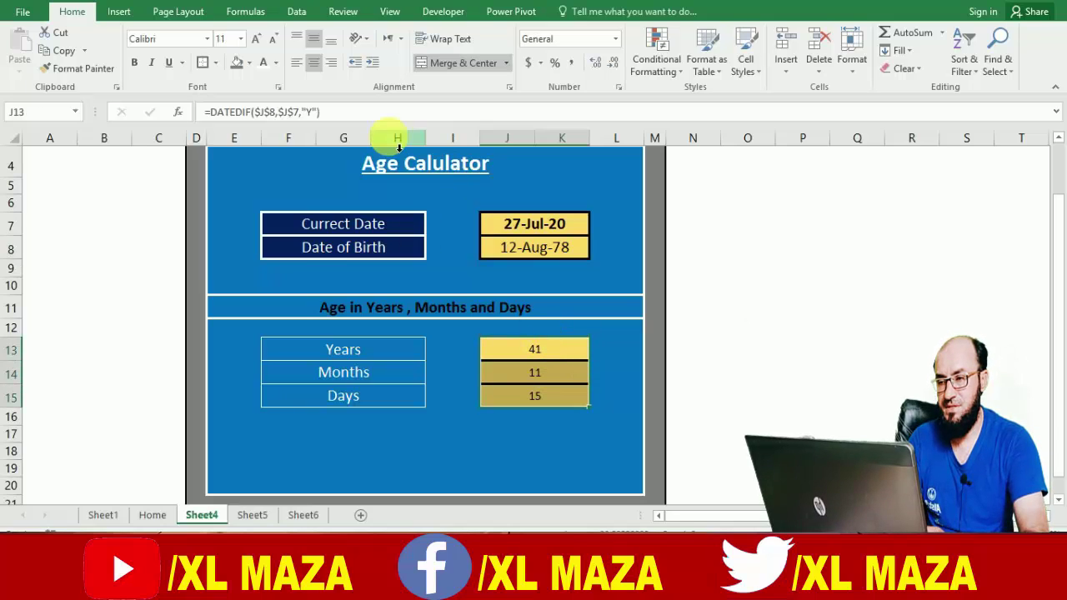
left_click(256, 40)
left_click(256, 40)
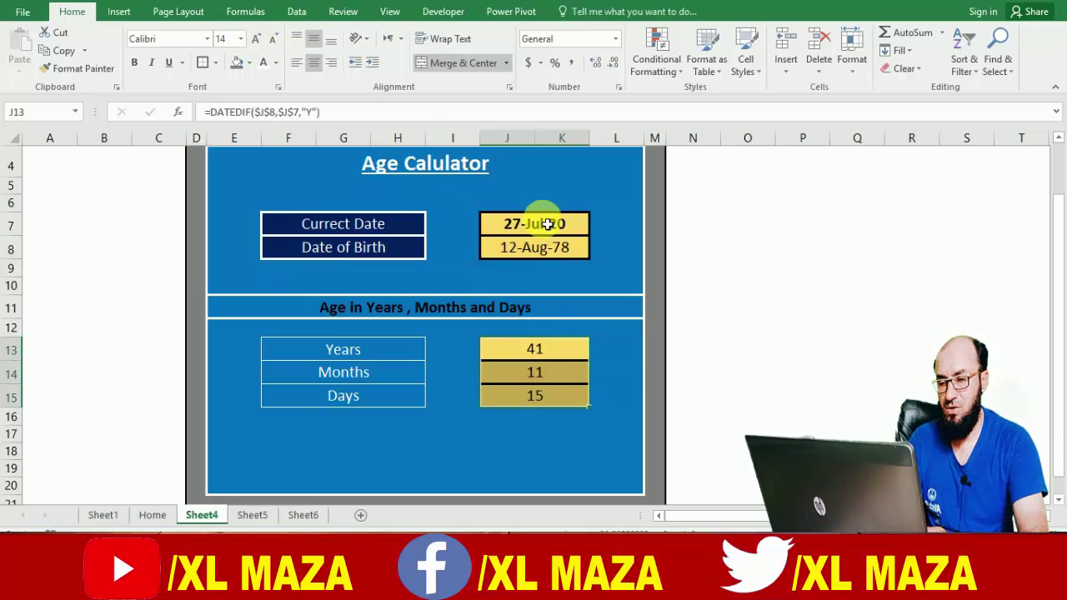
left_click(631, 392)
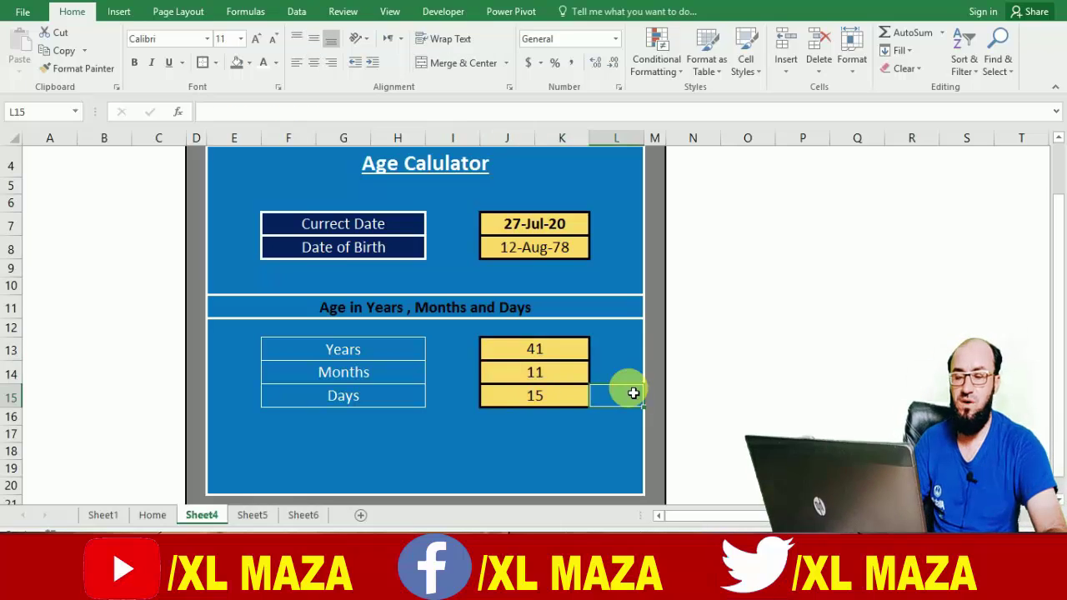
Examine the Months and Days formulas in J14 and J15 and the current date formula in J7.
key("Left")
key("Up")
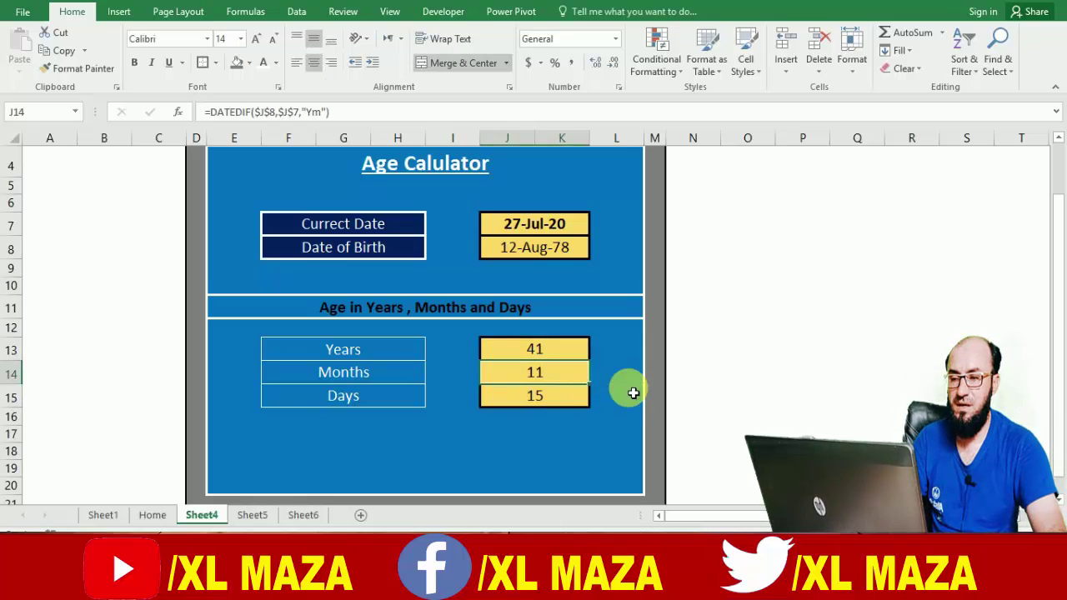
key("Down")
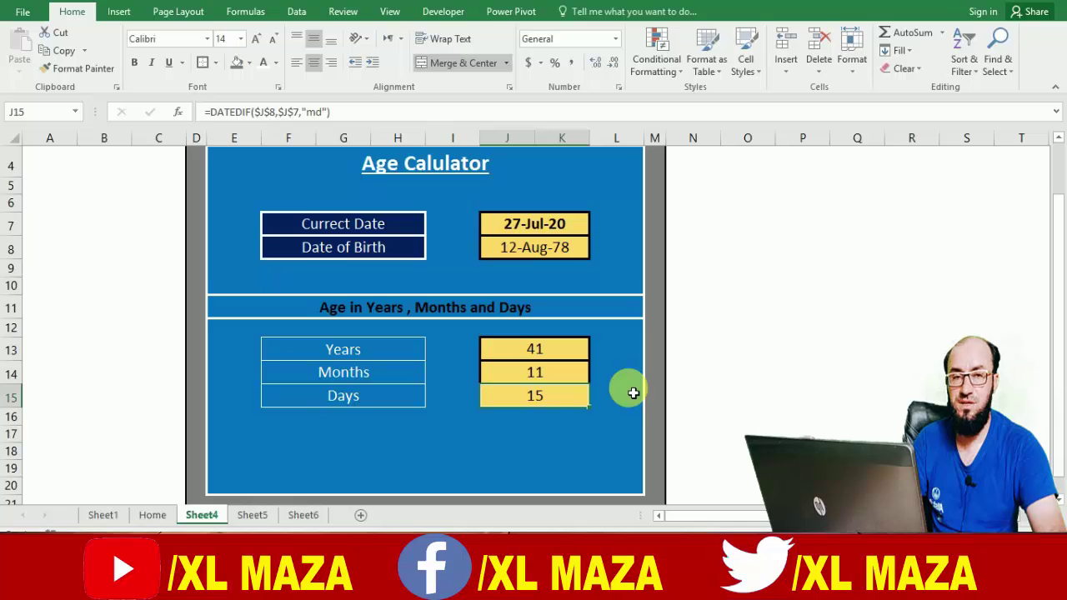
key("Down")
key("Up")
key("Up")
key("Up")
key("Up")
key("Up")
key("Up")
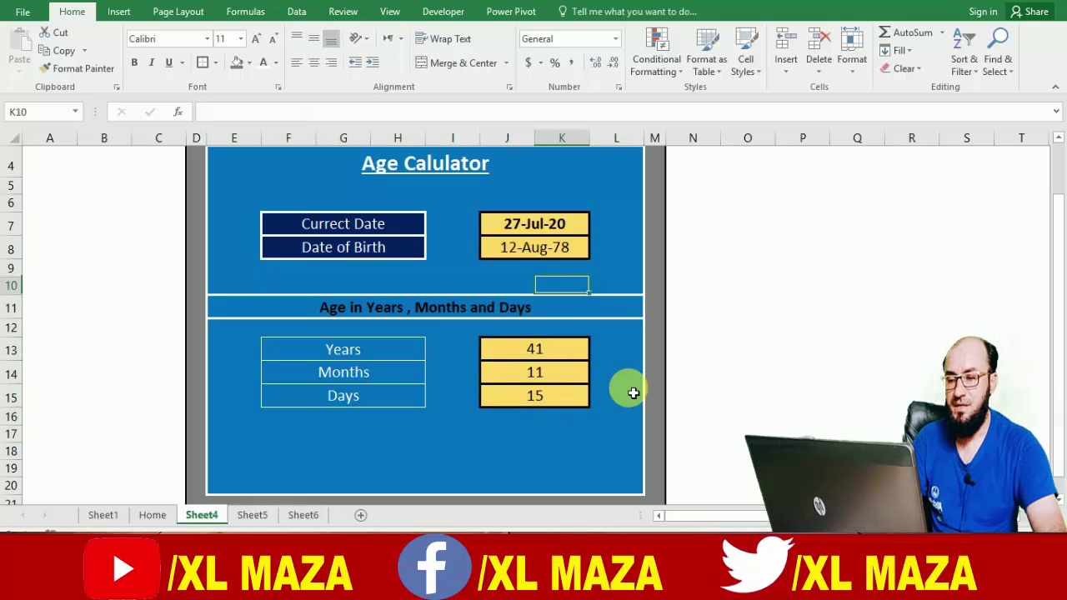
key("Up")
key("Up")
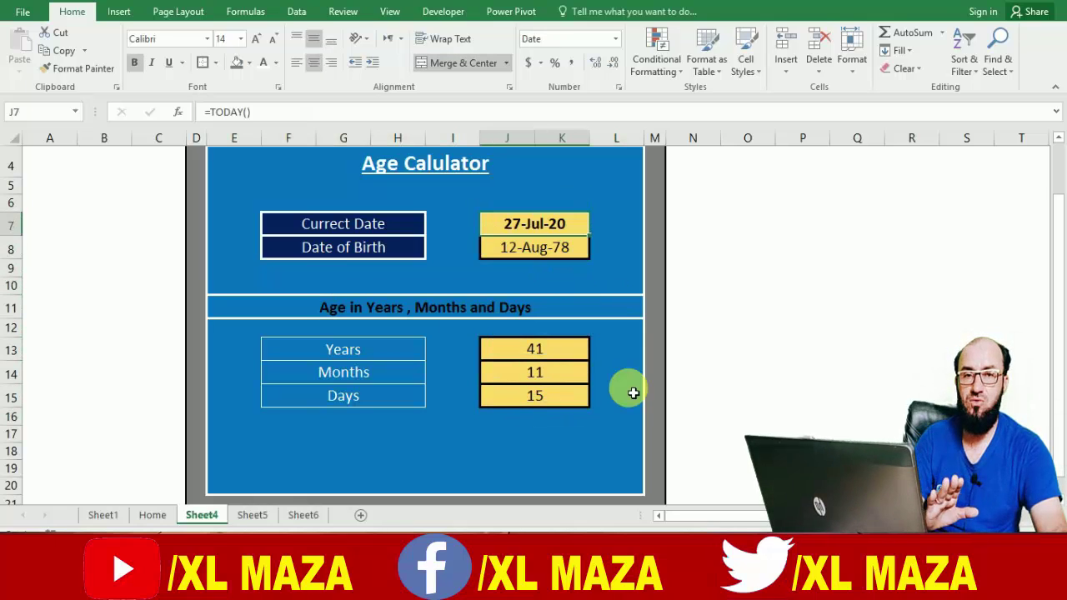
Replace the date of birth in J8 with a different sample date to test the calculator again.
key("Down")
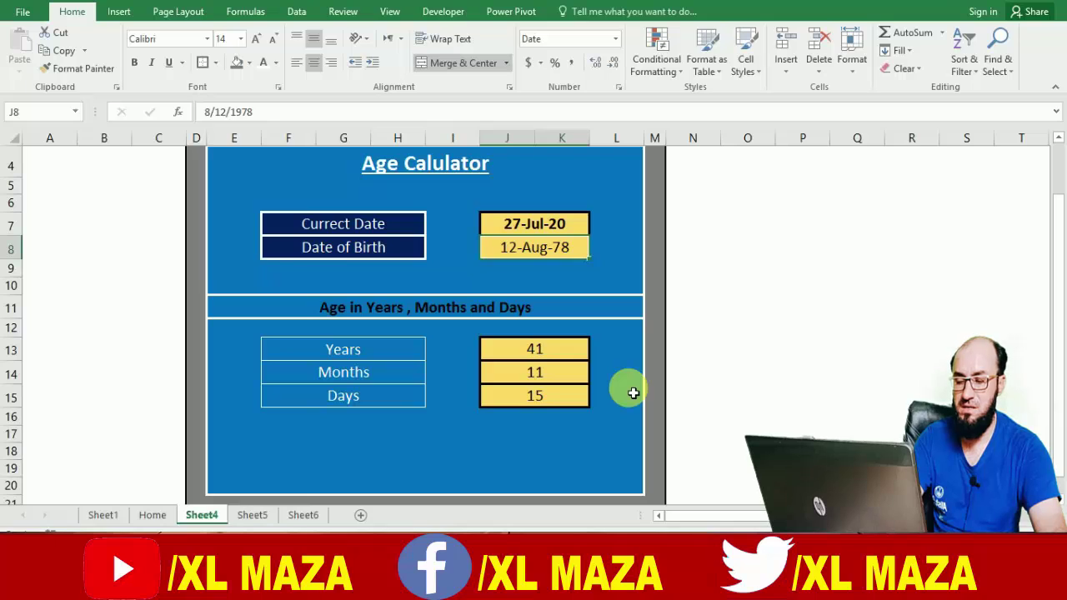
type("4")
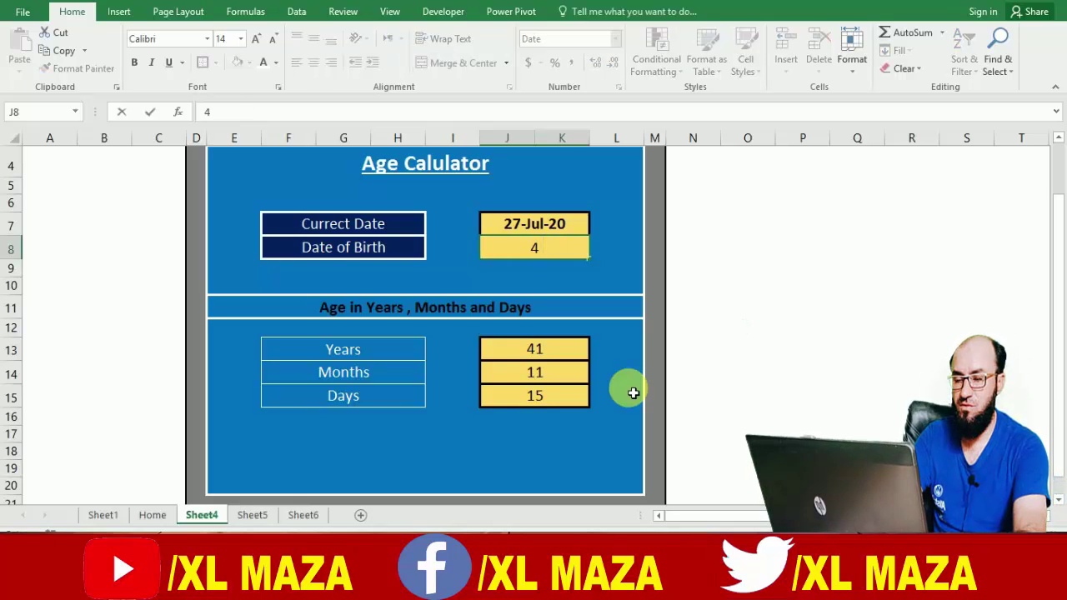
type(" mar 2002")
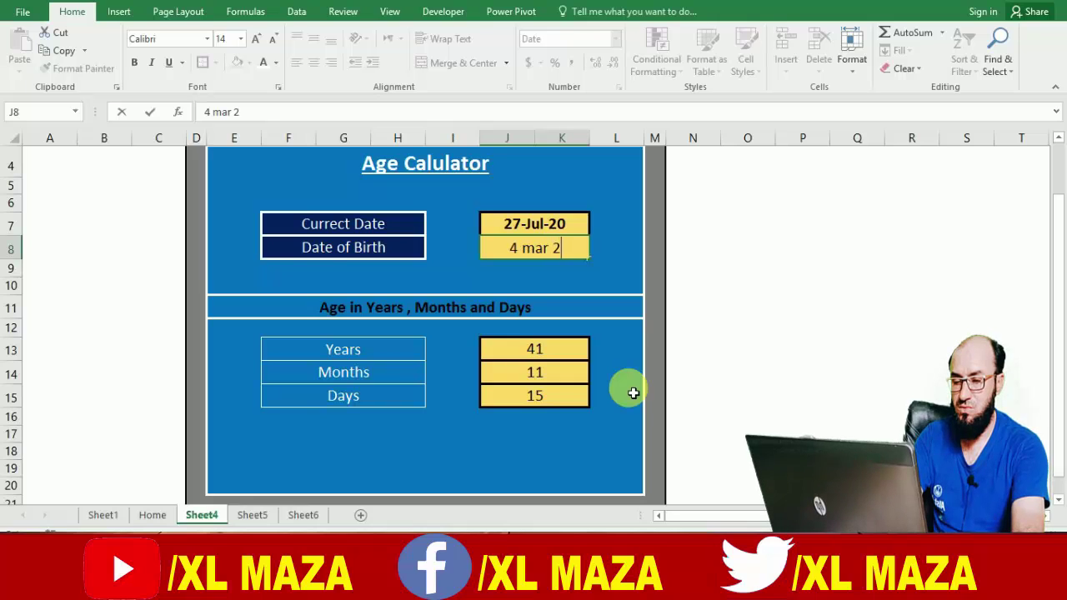
key("Return")
key("Down")
key("Down")
key("Down")
key("Down")
key("Down")
key("Down")
key("Down")
key("Down")
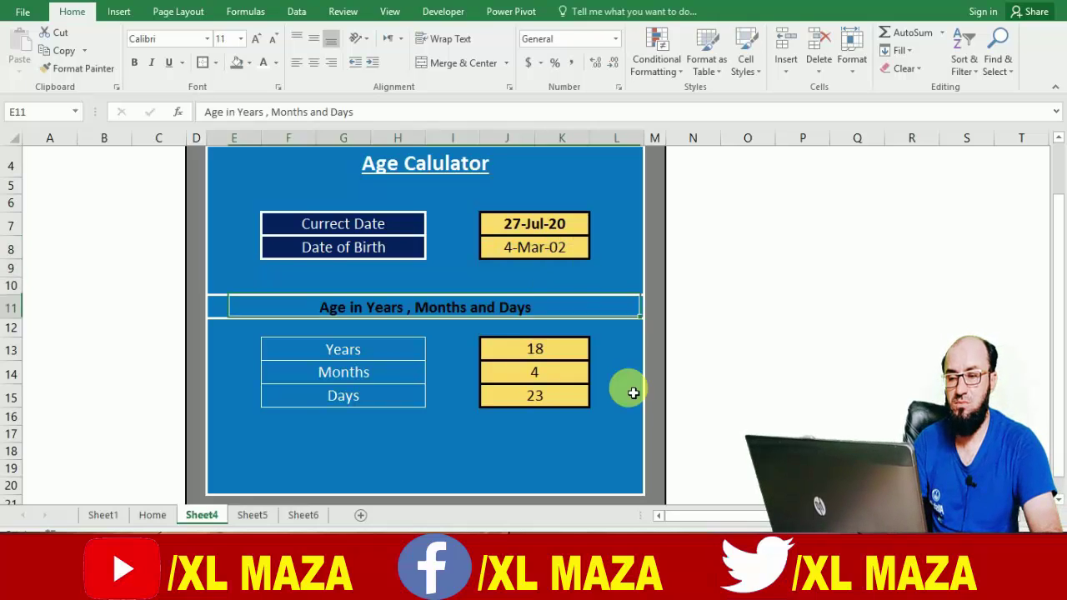
Copy the "Age in Years , Months and Days" heading from row 11 into row 17, starting at E17.
key("Left")
key("Left")
key("Left")
key("Left")
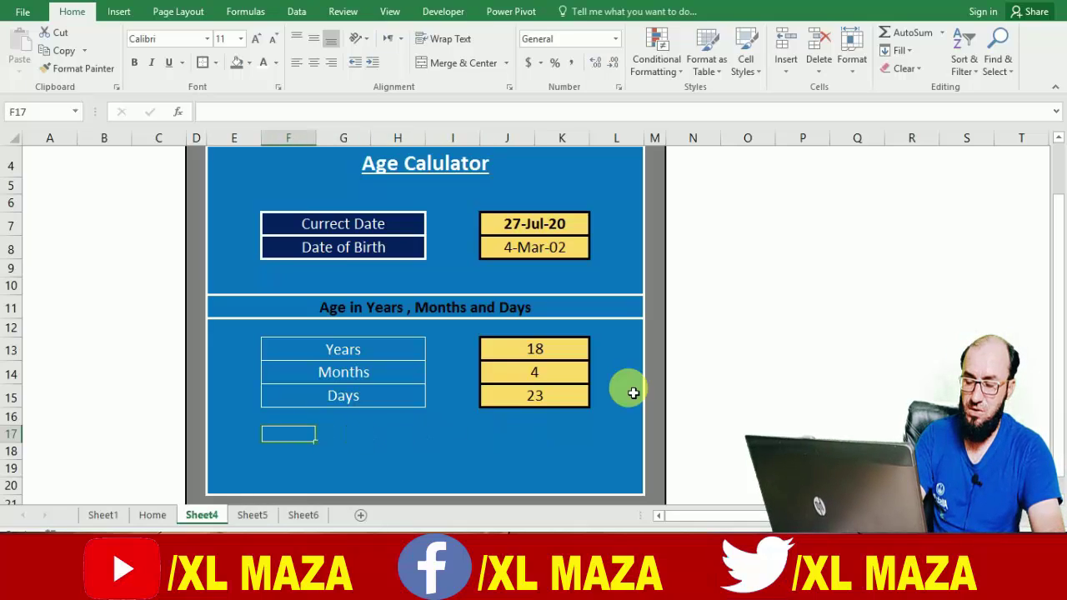
key("Left")
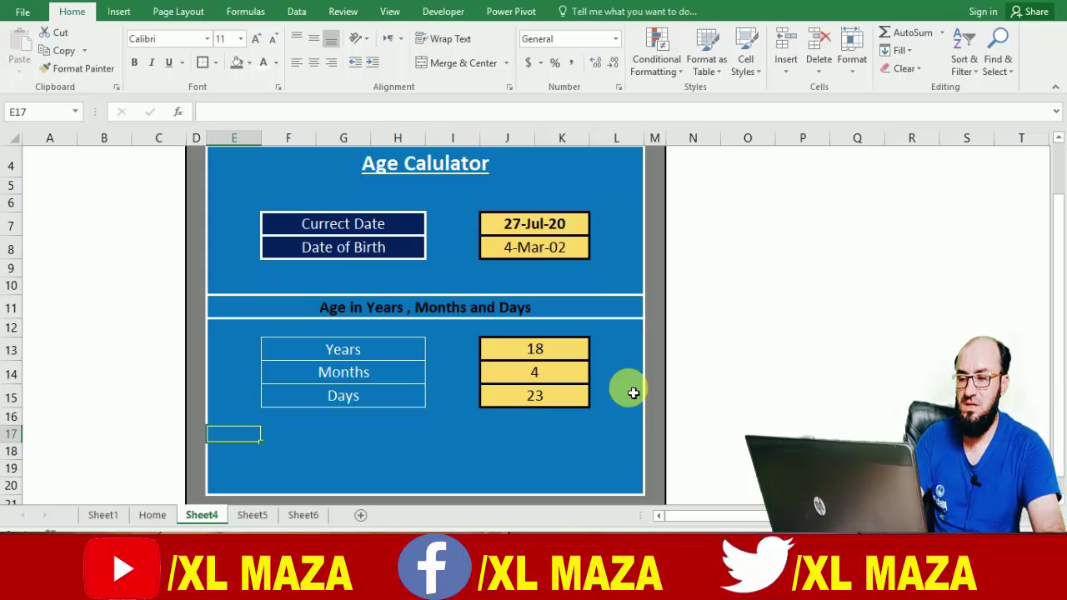
key("Up")
key("Up")
key("Up")
key("Up")
key("Up")
key("Up")
key("ctrl+c")
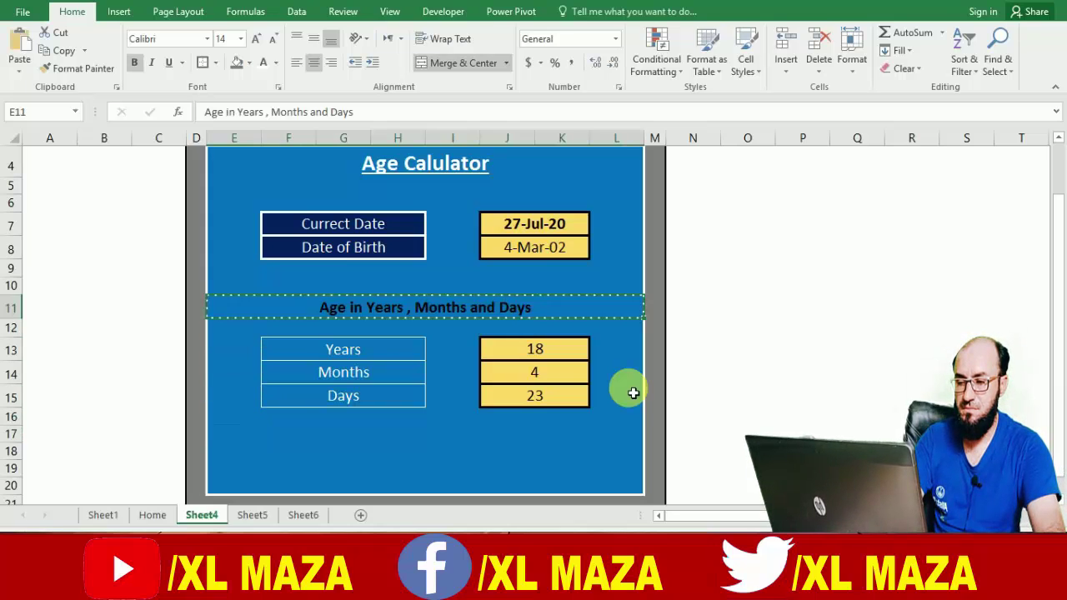
key("Down")
key("Down")
key("Down")
key("Down")
key("Down")
key("Down")
key("Down")
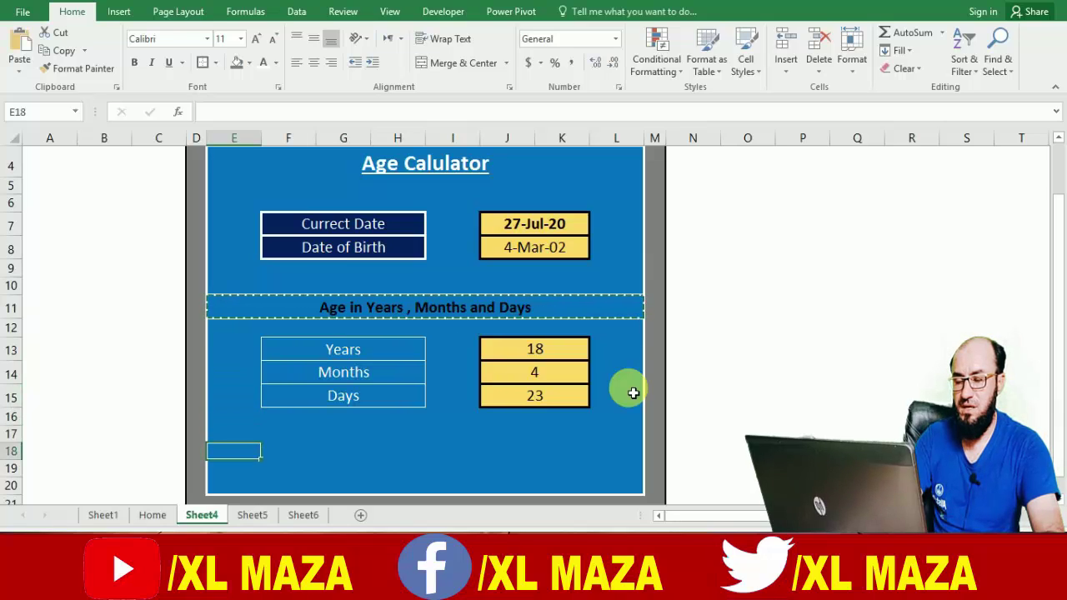
key("Up")
key("Return")
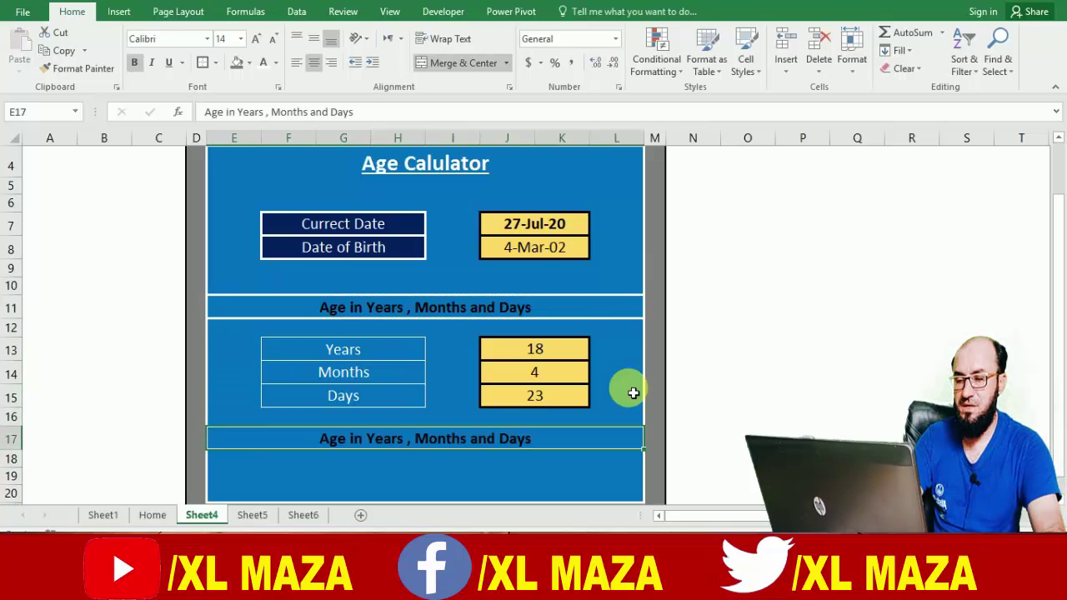
Change the copied heading in row 17 to "Age in words".
key("F2")
key("BackSpace")
key("BackSpace")
key("BackSpace")
key("BackSpace")
key("BackSpace")
key("BackSpace")
key("BackSpace")
key("BackSpace")
key("BackSpace")
key("BackSpace")
key("BackSpace")
key("BackSpace")
key("BackSpace")
key("BackSpace")
key("BackSpace")
key("BackSpace")
key("BackSpace")
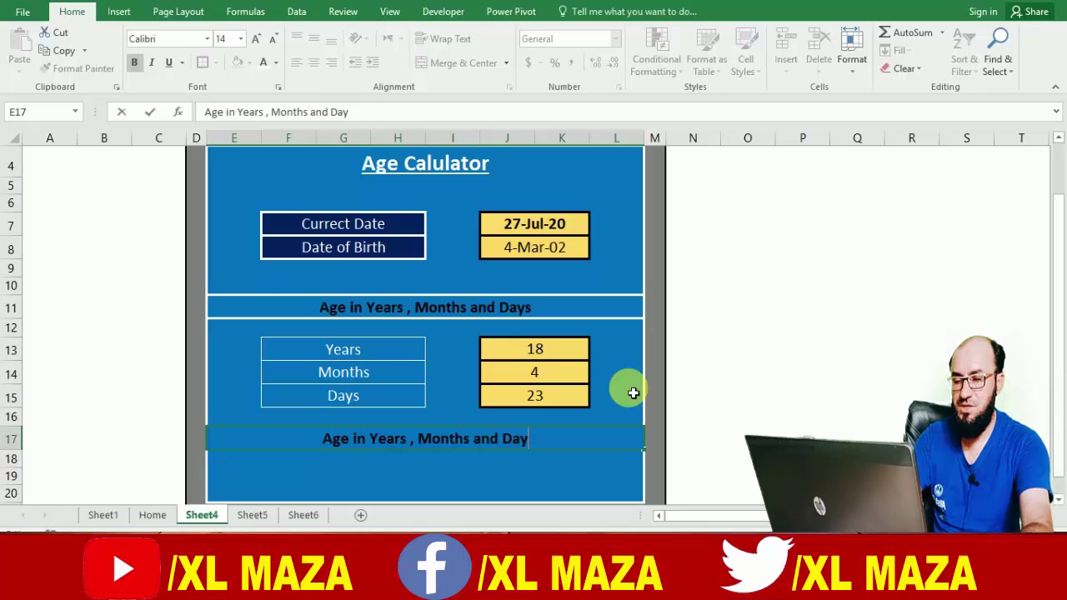
key("BackSpace")
key("BackSpace")
key("BackSpace")
key("BackSpace")
key("BackSpace")
key("BackSpace")
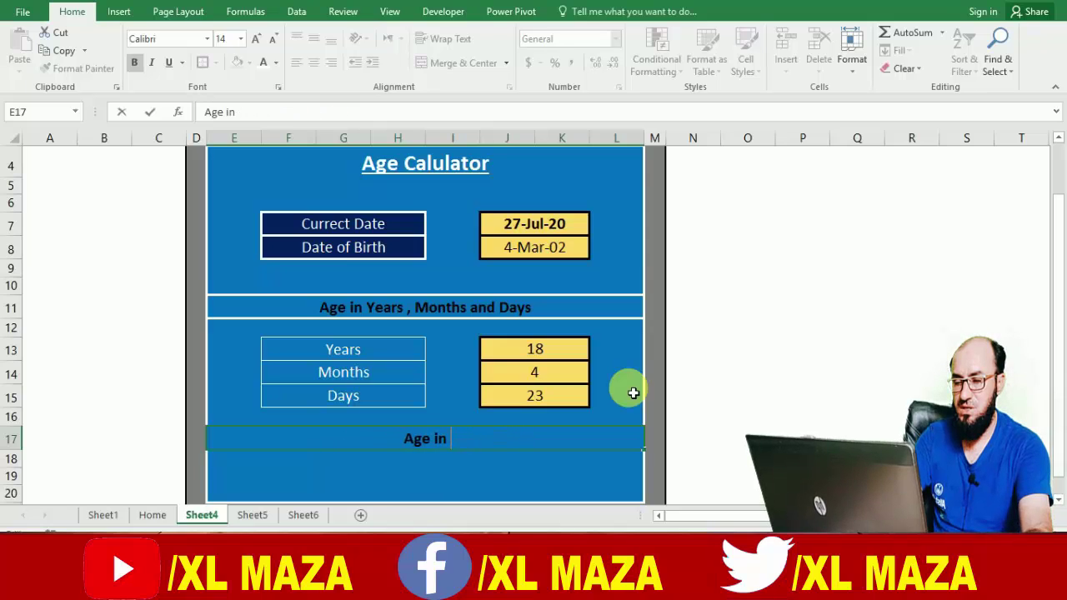
type("word")
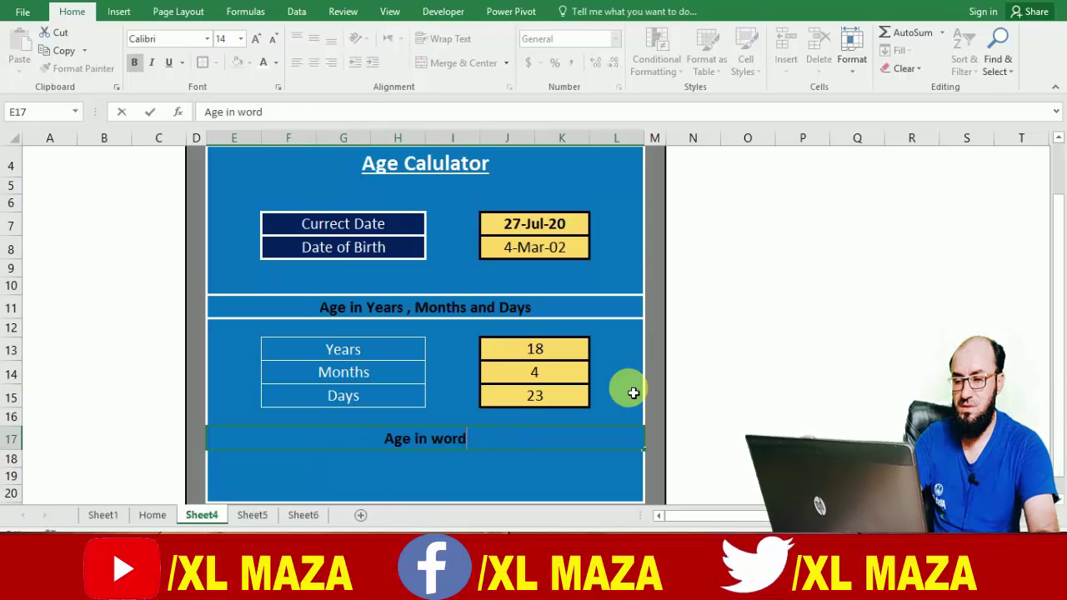
type("s")
key("Return")
Fill E19:L19 with the same light gold background color as the result cells.
key("Return")
key("Return")
key("Return")
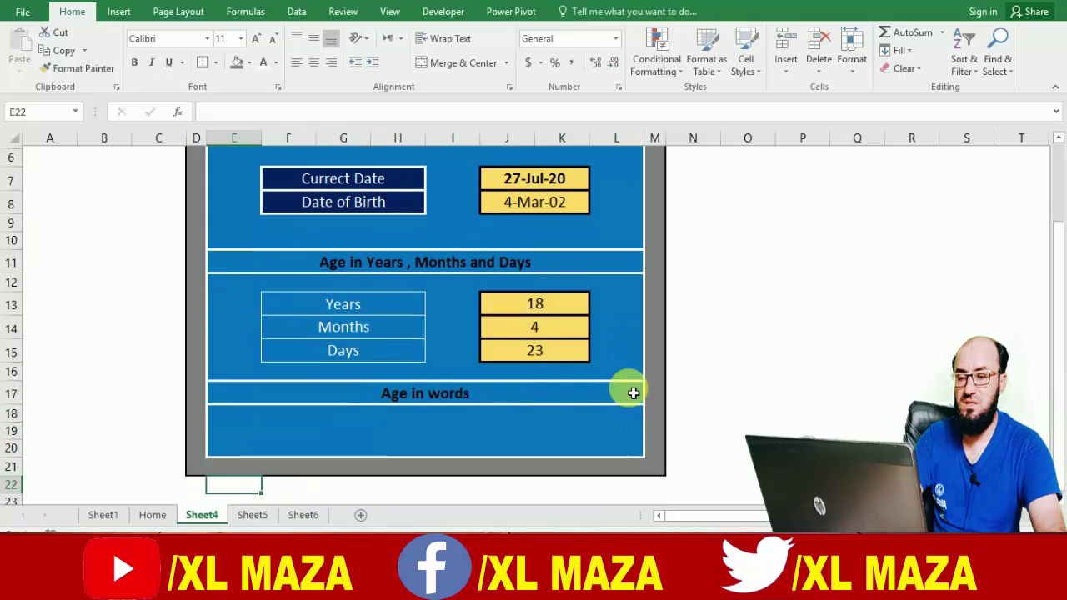
key("Up")
key("Up")
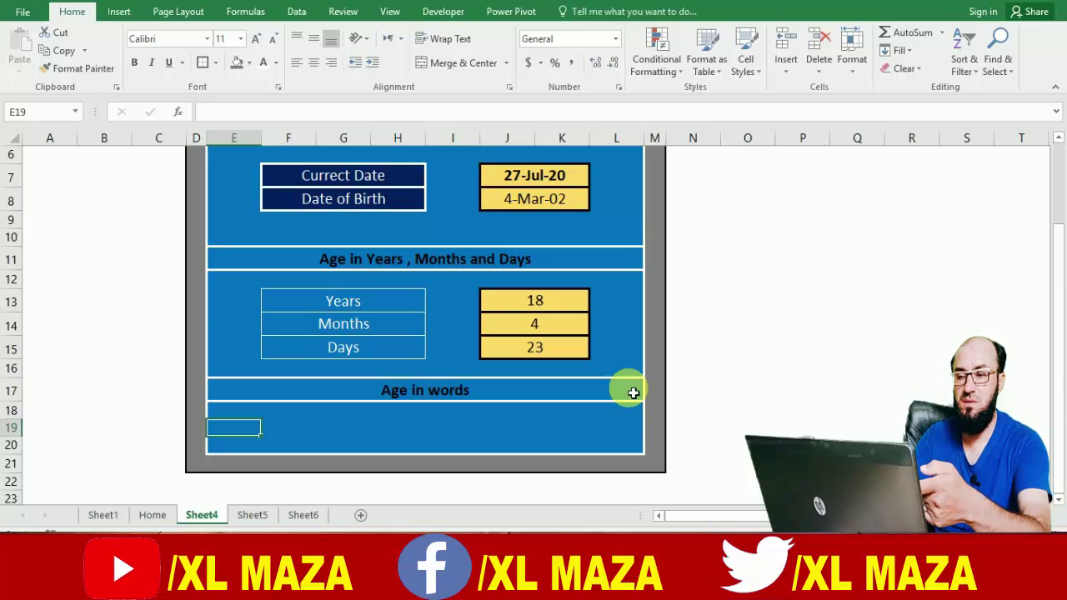
key("shift+Right")
key("shift+Right")
key("shift+Right")
key("shift+Right")
key("shift+Right")
key("shift+Right")
key("shift+Right")
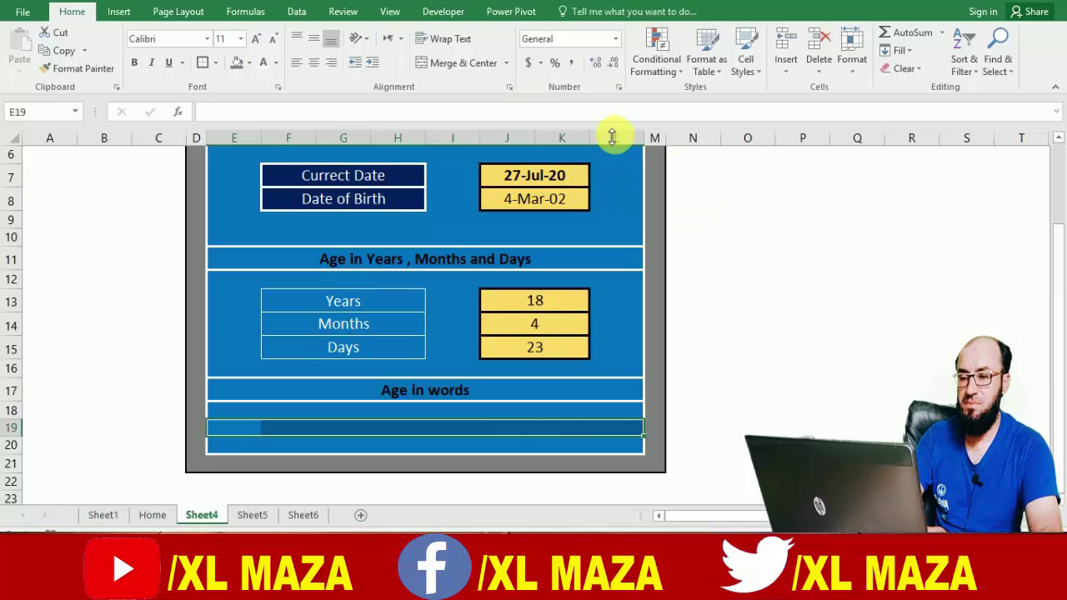
key("ctrl+1")
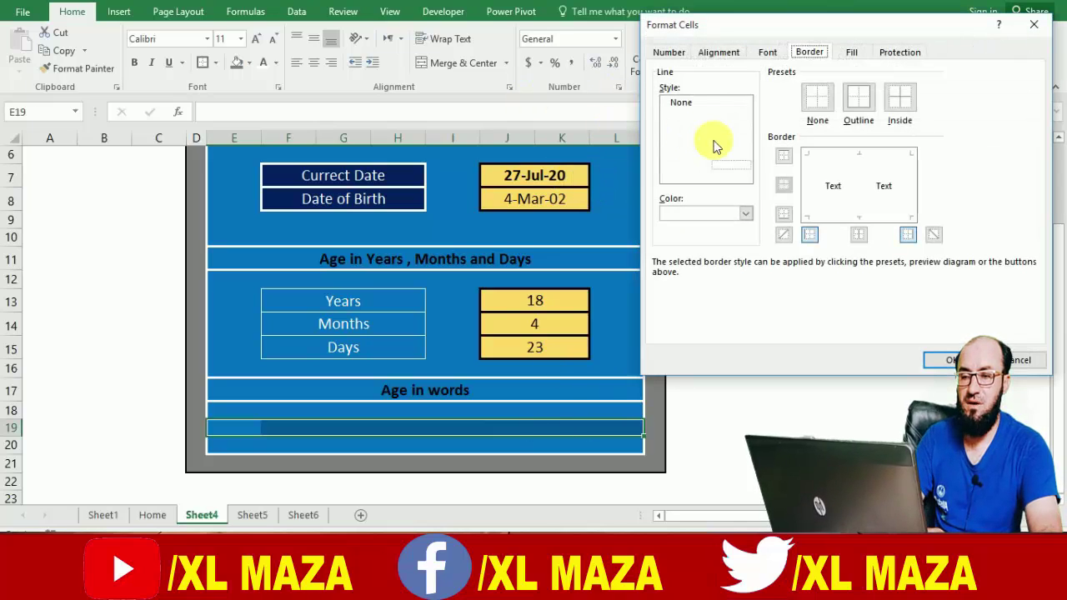
left_click(849, 52)
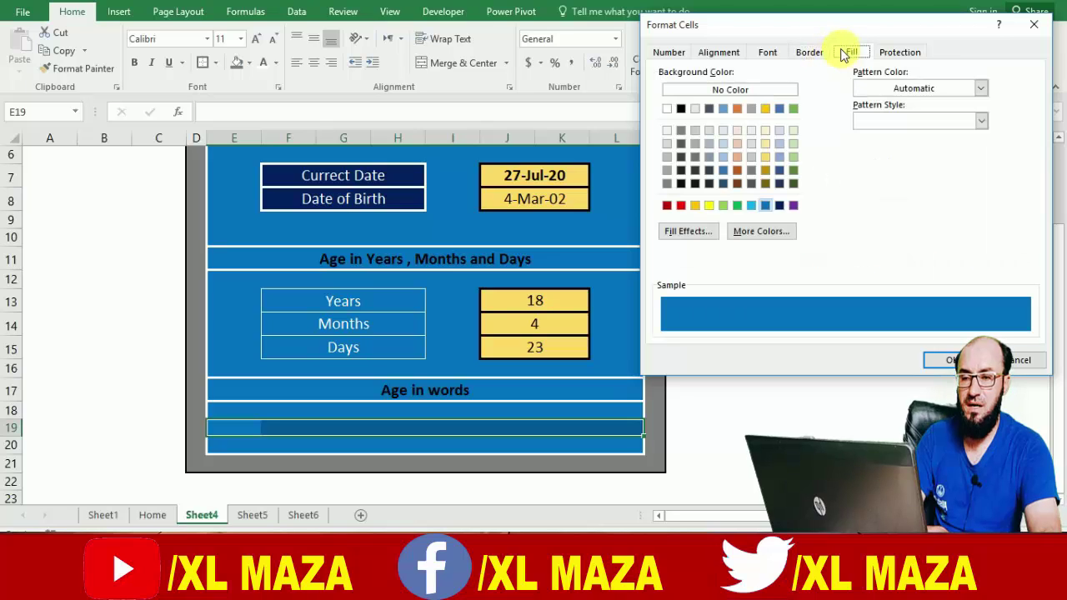
left_click(765, 157)
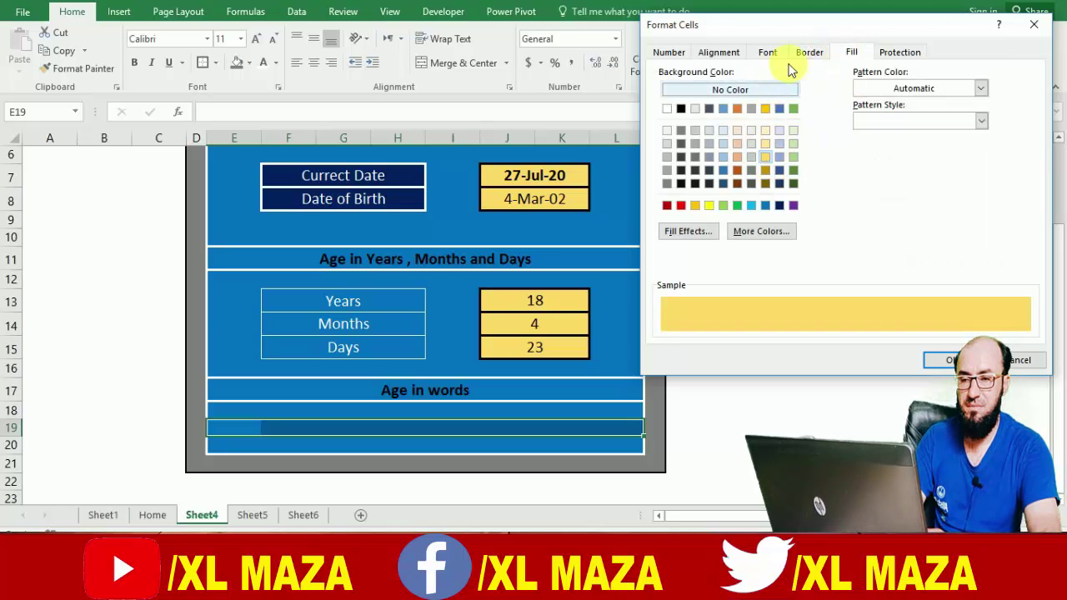
Apply a thick outline border in the Automatic color around E19:L19.
left_click(809, 51)
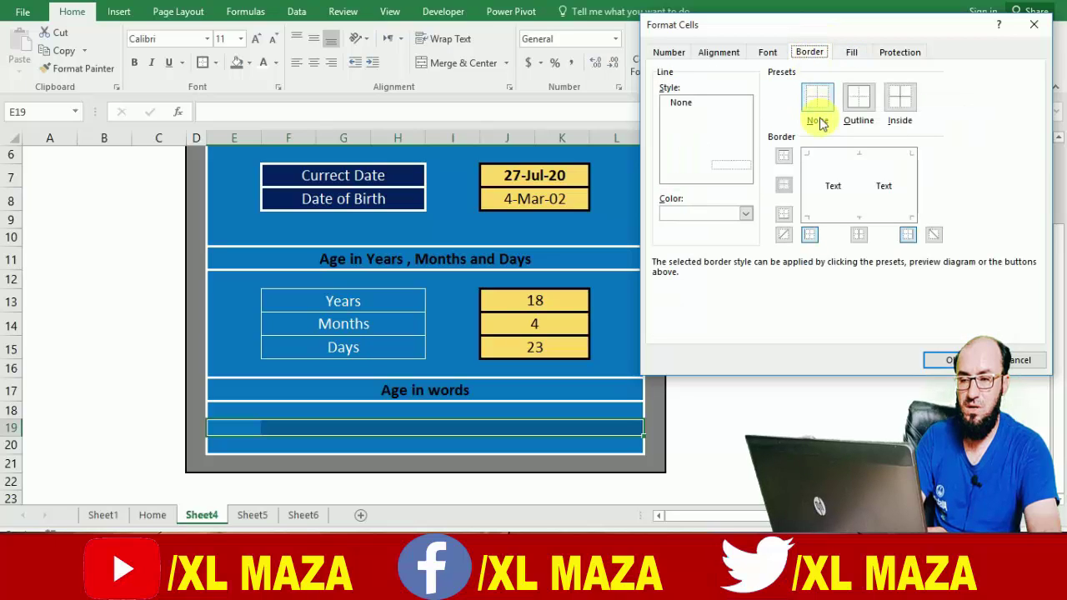
left_click(745, 213)
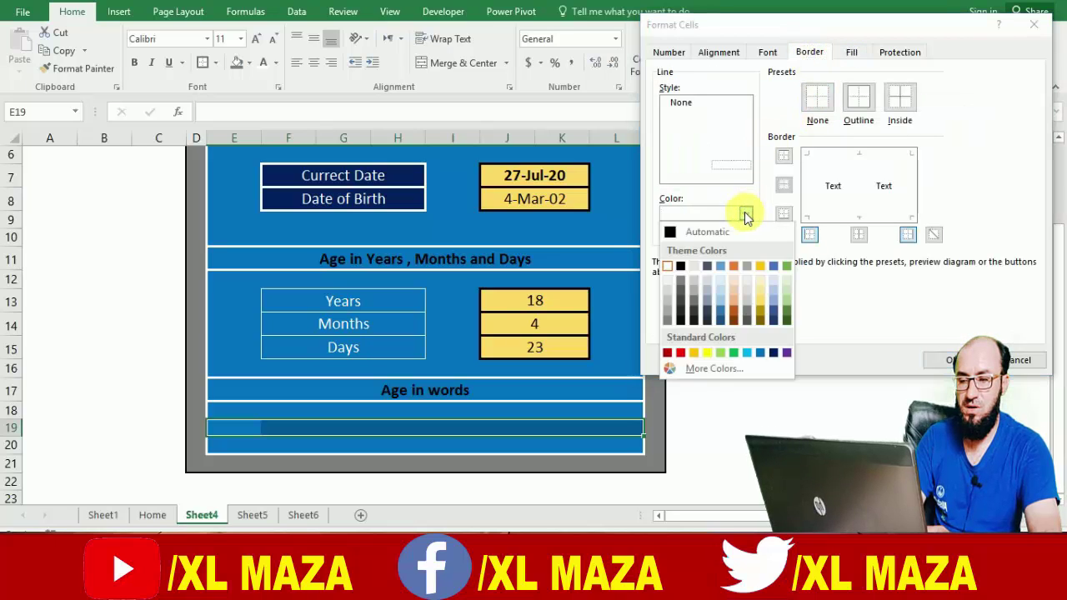
left_click(682, 234)
left_click(859, 96)
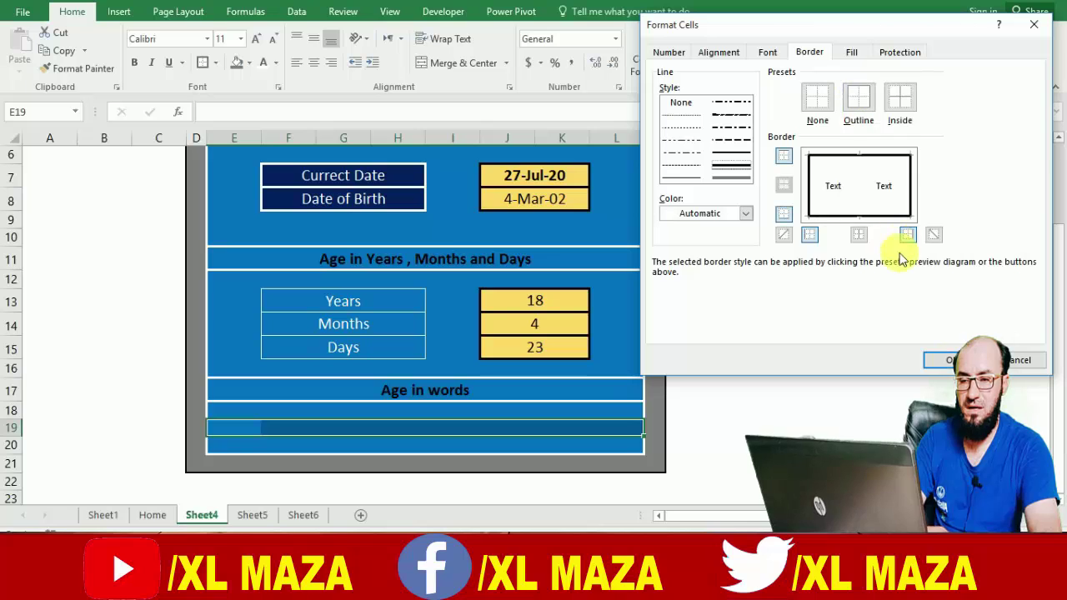
left_click(947, 360)
key("Right")
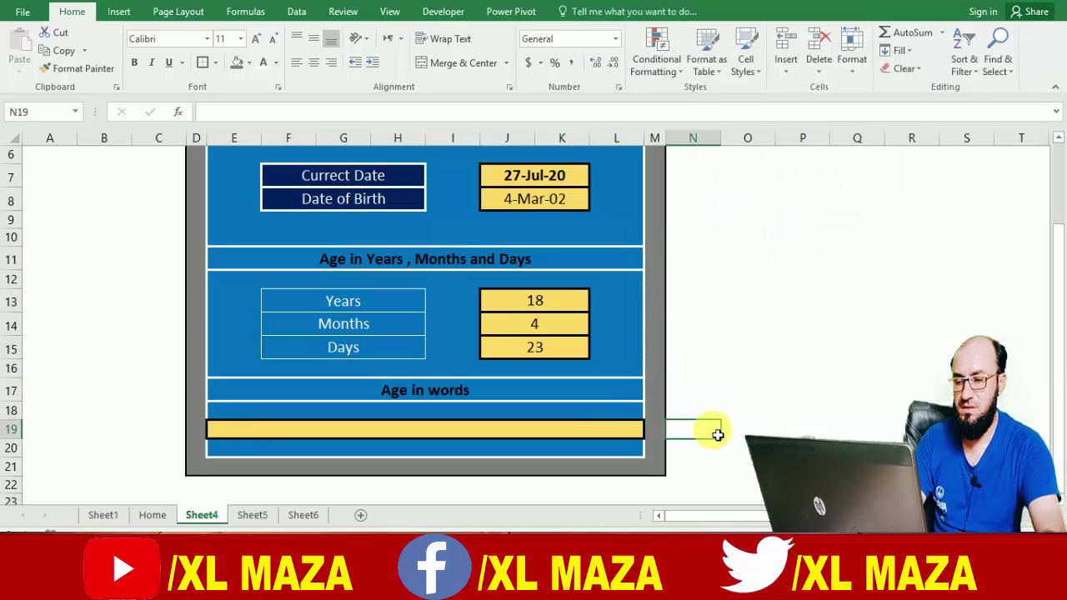
key("Left")
key("Left")
key("Left")
key("Left")
key("Left")
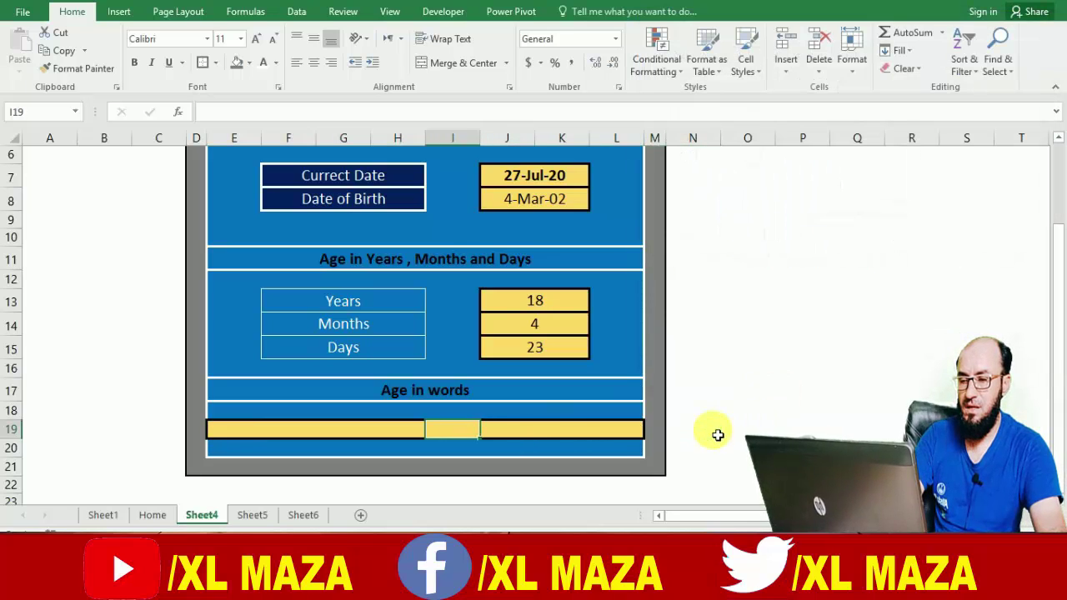
key("Up")
key("Up")
key("Up")
key("Up")
key("Up")
key("Up")
key("Up")
key("Up")
key("Up")
key("Up")
key("Up")
key("Up")
key("Up")
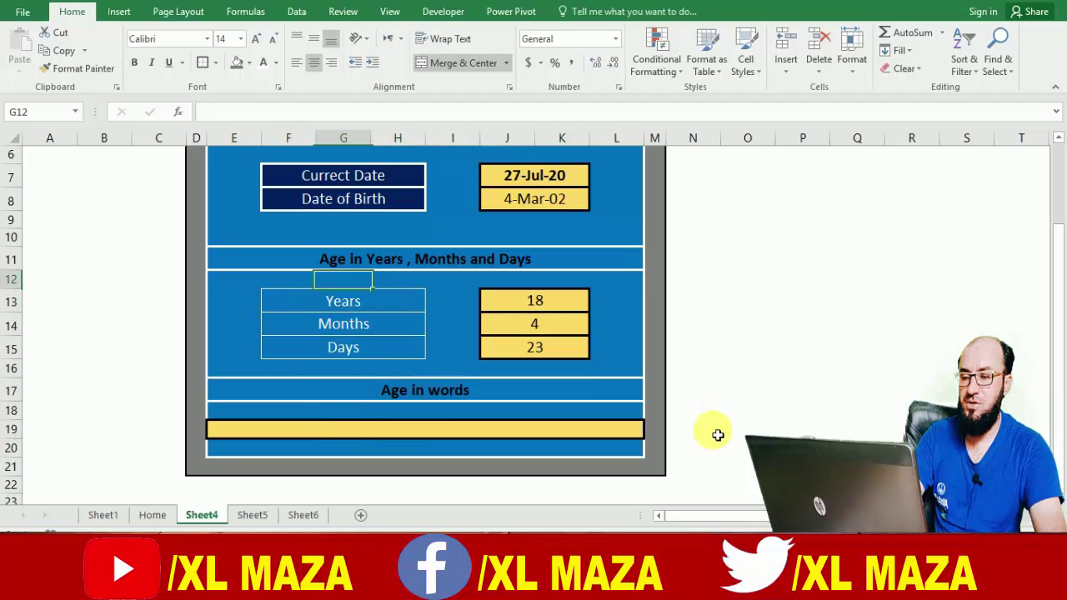
key("Up")
key("Up")
key("Down")
key("Down")
key("Down")
key("Down")
key("Down")
key("Down")
key("Down")
key("Down")
key("Down")
key("Down")
key("Down")
key("Down")
key("Down")
key("Down")
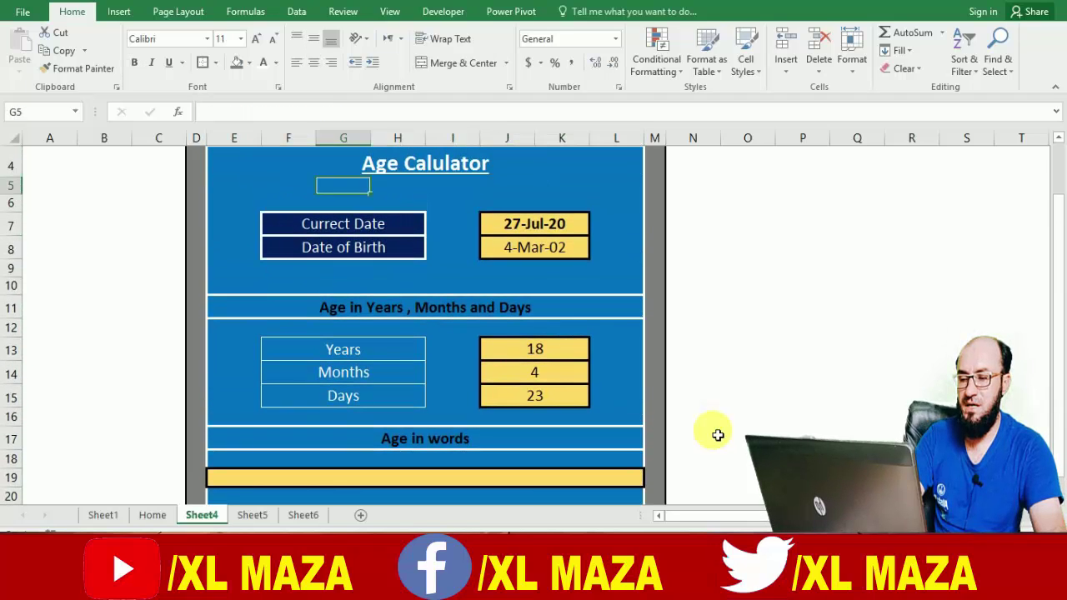
Merge and center the gold cells E19:L19 beneath the "Age in words" heading.
key("Down")
key("Left")
key("Left")
key("Left")
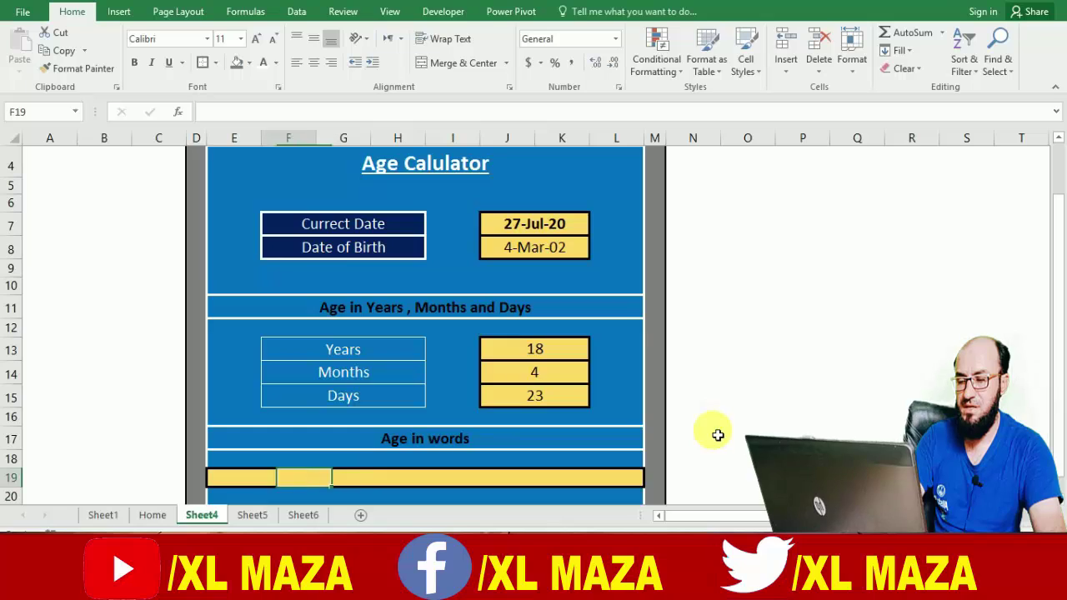
key("Right")
key("shift+Right")
key("shift+Right")
key("shift+Right")
key("shift+Right")
key("shift+Right")
key("shift+Right")
key("shift+Right")
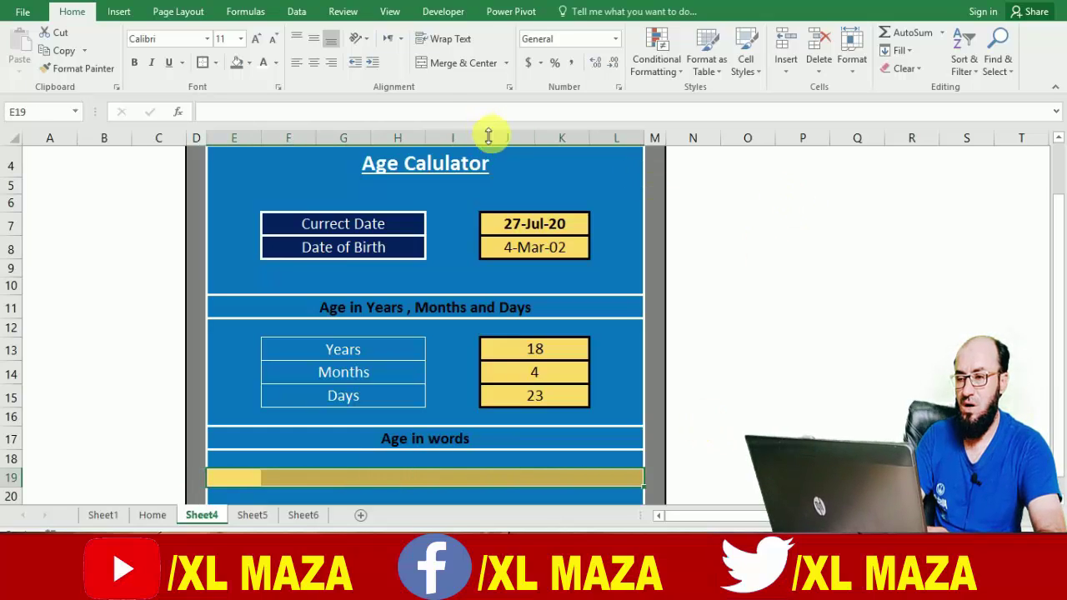
left_click(444, 66)
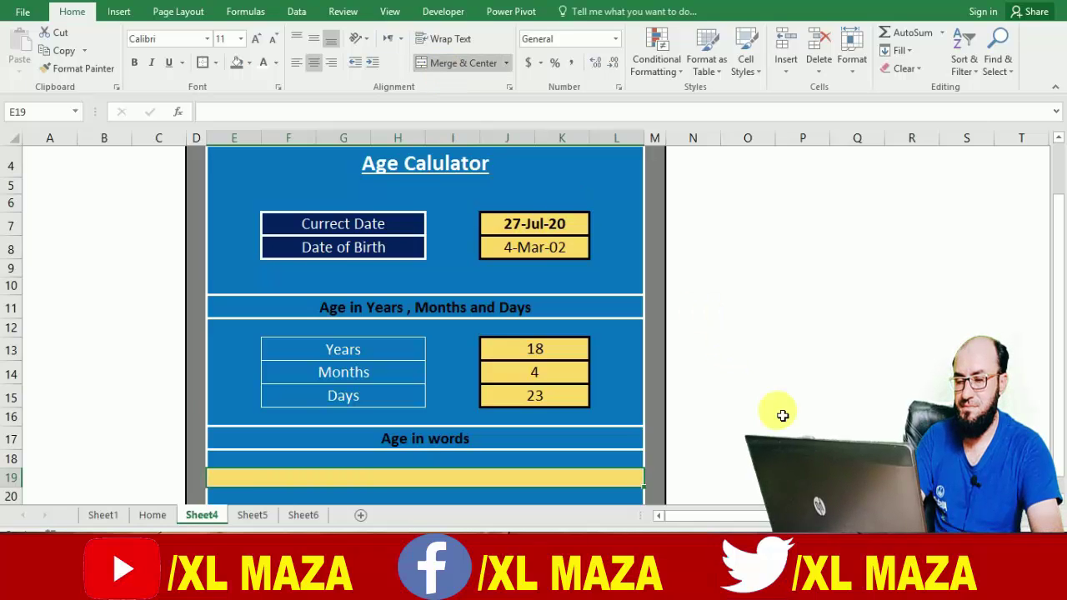
Change the left and right borders of the merged gold cell E19 to white.
scroll(783, 415, "down", 1)
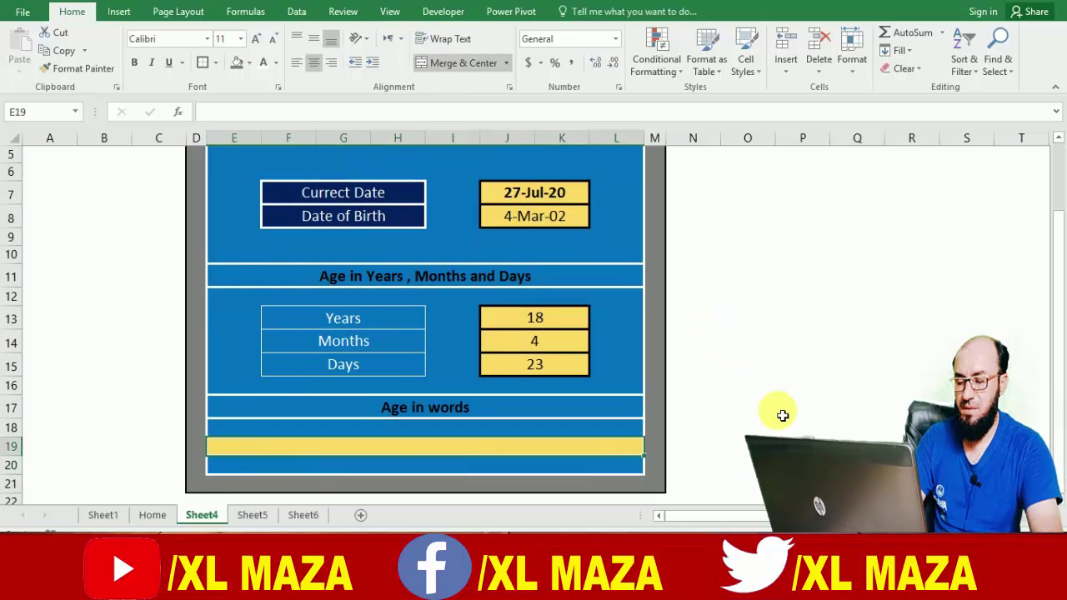
key("ctrl+1")
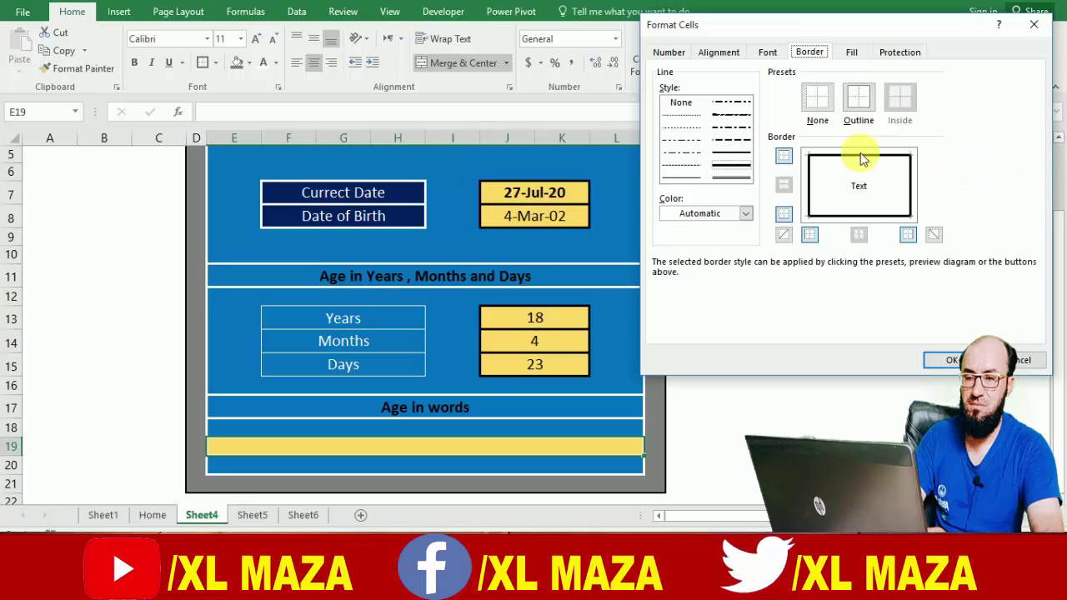
left_click(742, 214)
left_click(669, 267)
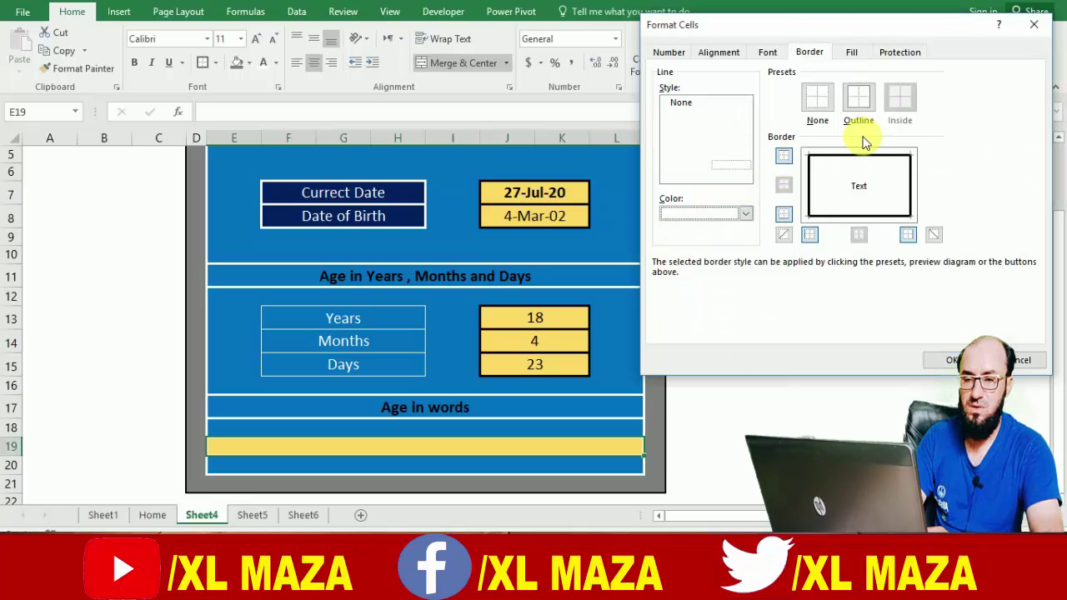
left_click(912, 182)
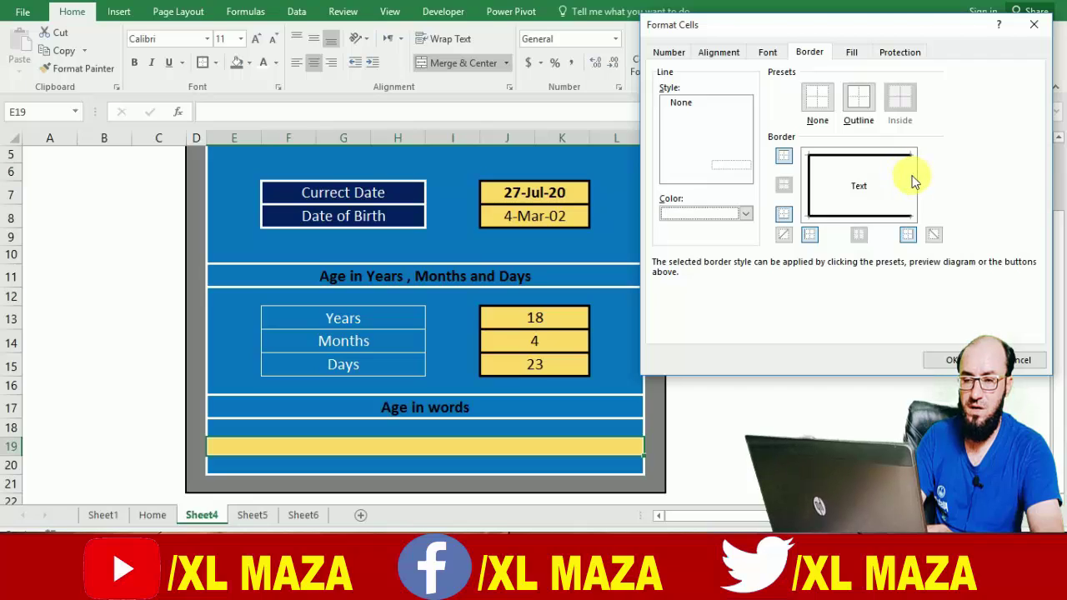
left_click(811, 187)
left_click(938, 360)
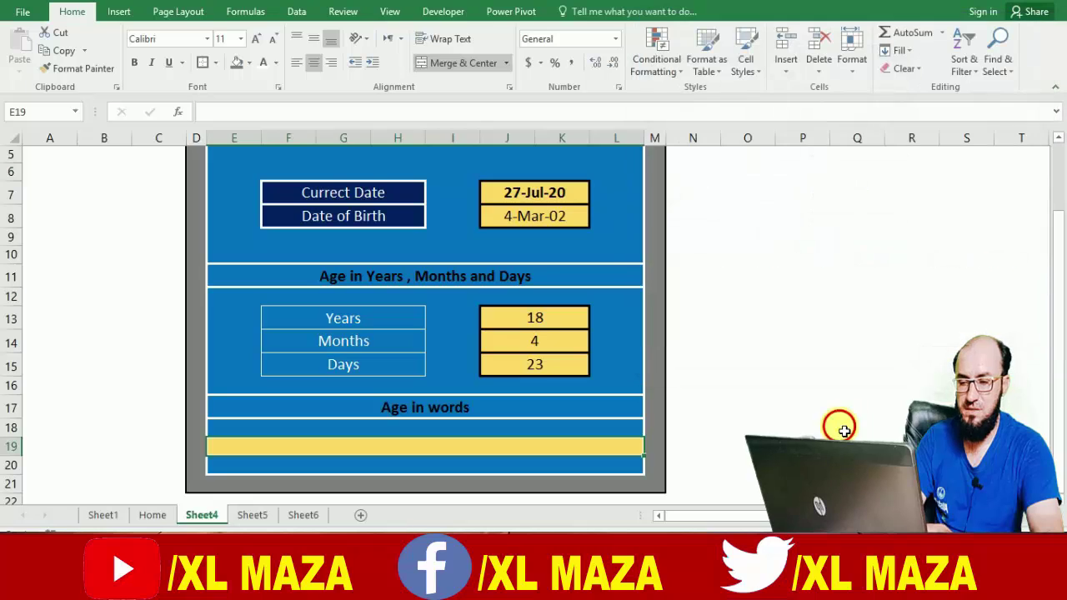
left_click(844, 430)
key("Left")
key("Left")
key("Left")
key("Left")
key("Left")
key("Down")
key("Down")
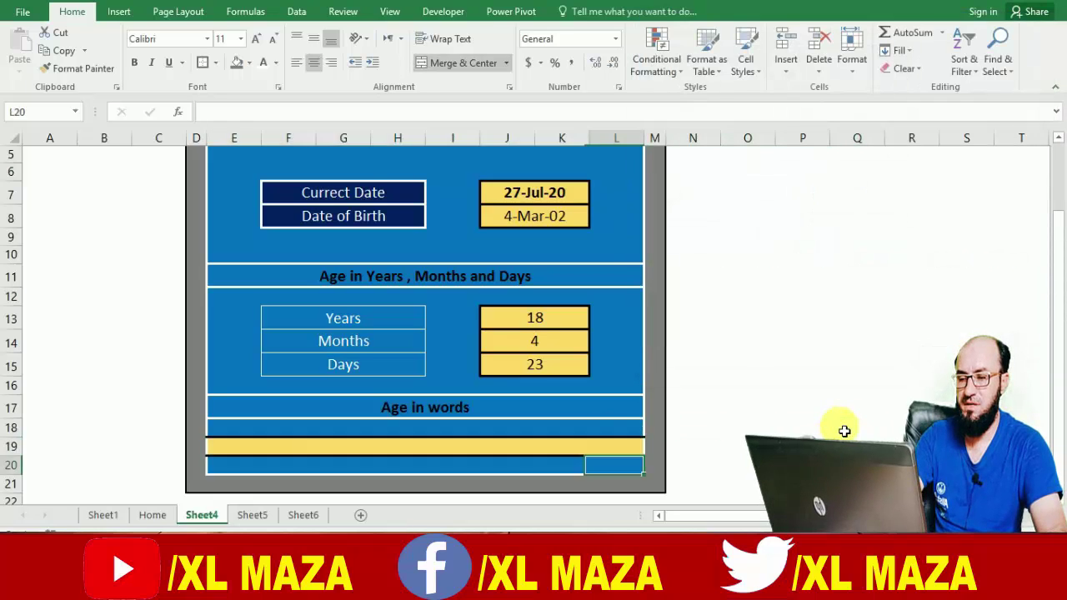
key("Up")
key("Up")
key("Down")
key("Left")
key("Down")
key("Right")
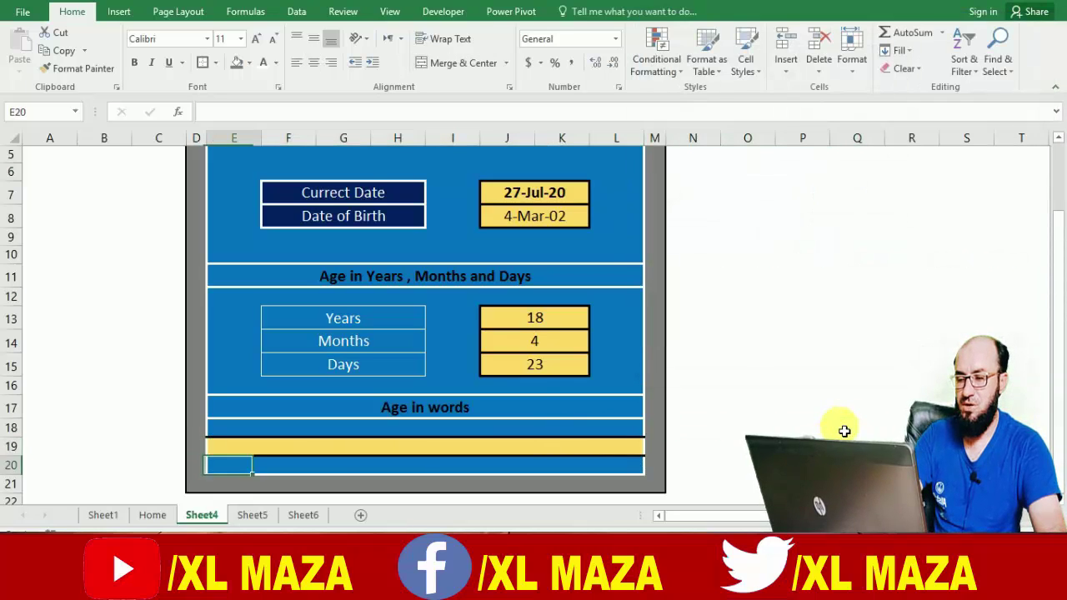
Enter the formula =J13&J14&J15 in the merged gold cell E19 to join the Years, Months and Days results.
key("Up")
type("=")
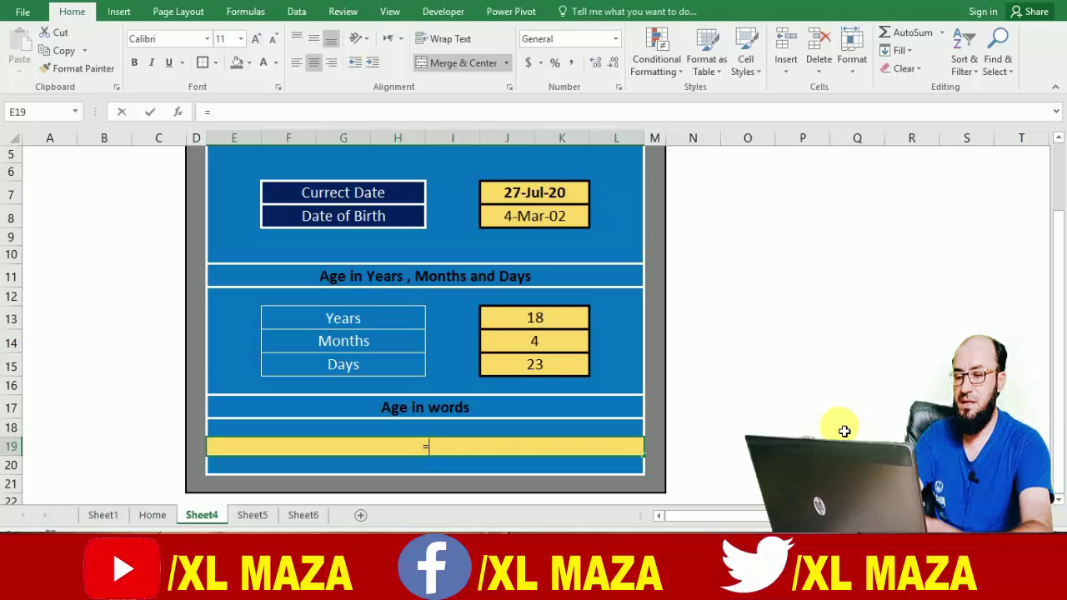
type("c")
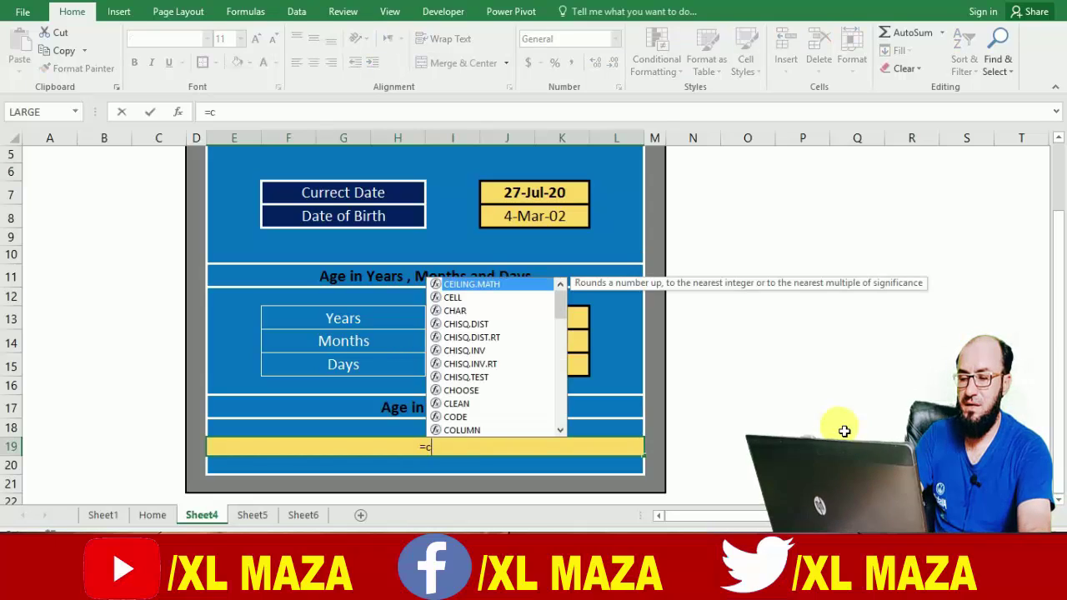
key("BackSpace")
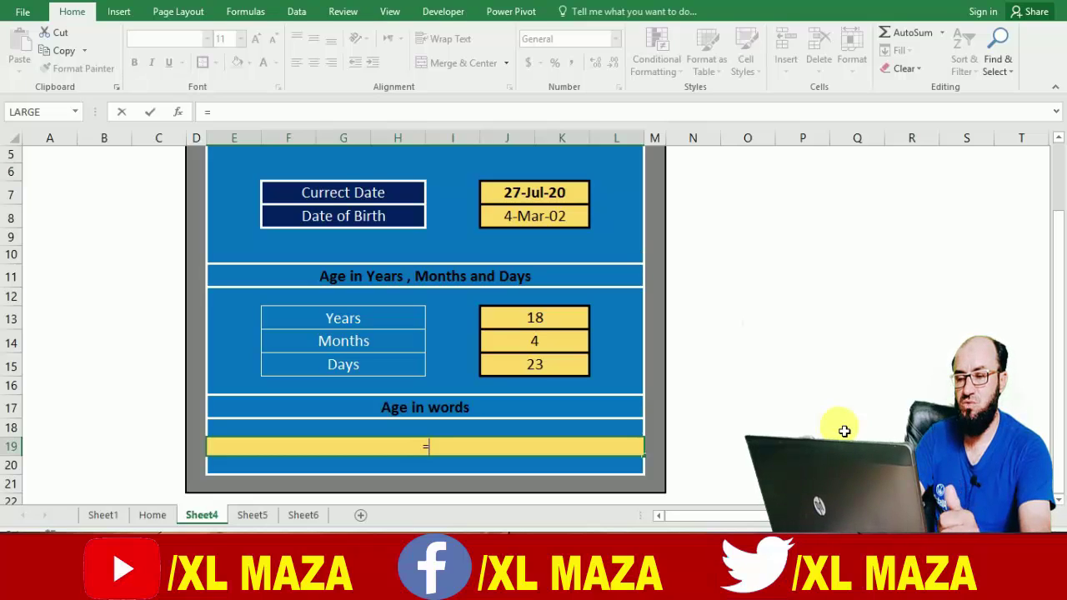
left_click(564, 329)
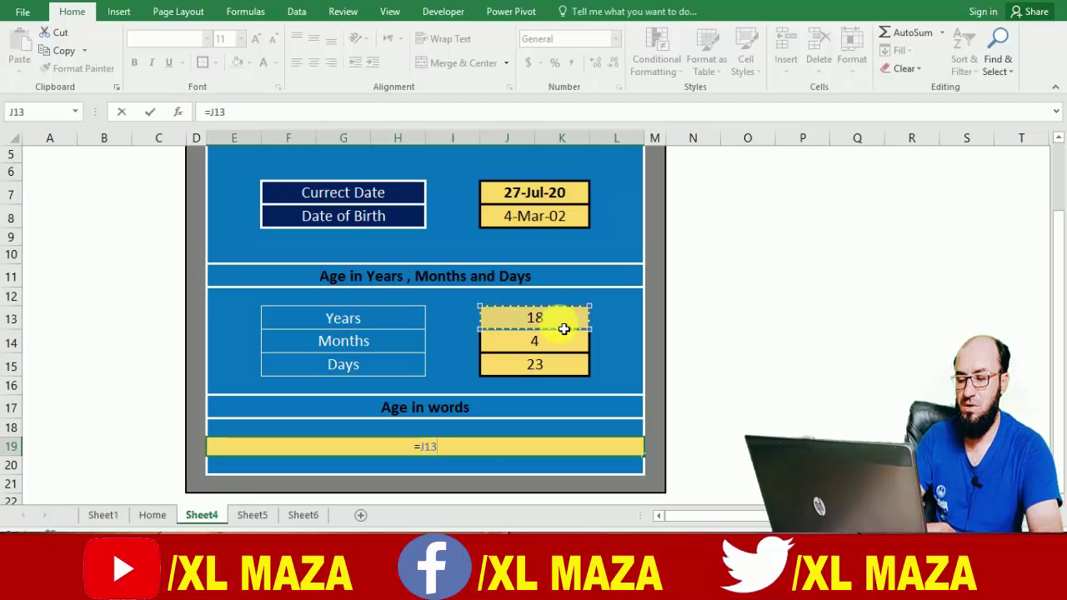
type("&")
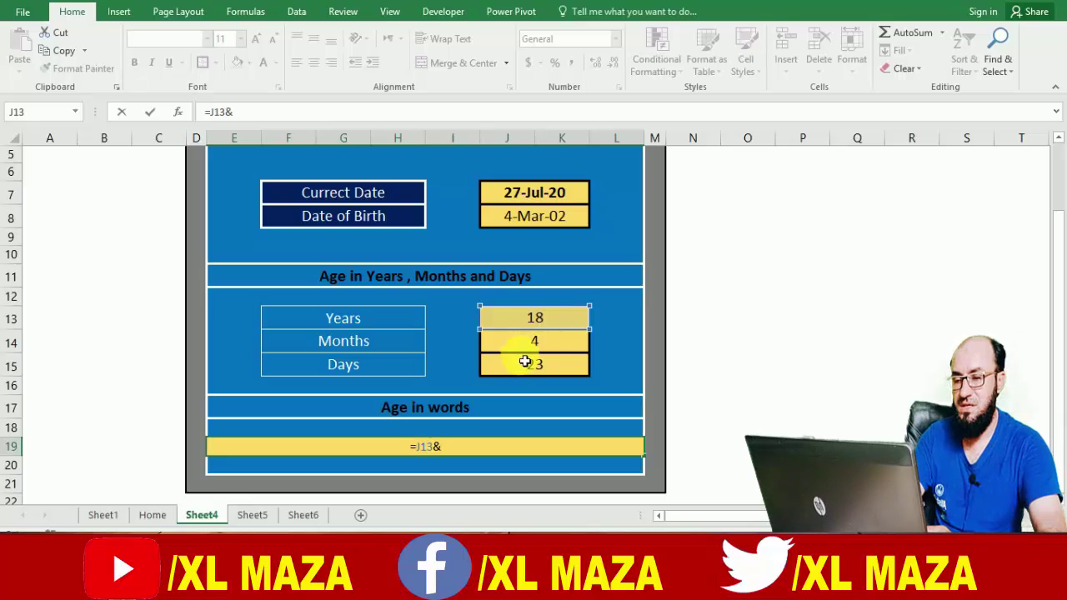
left_click(542, 350)
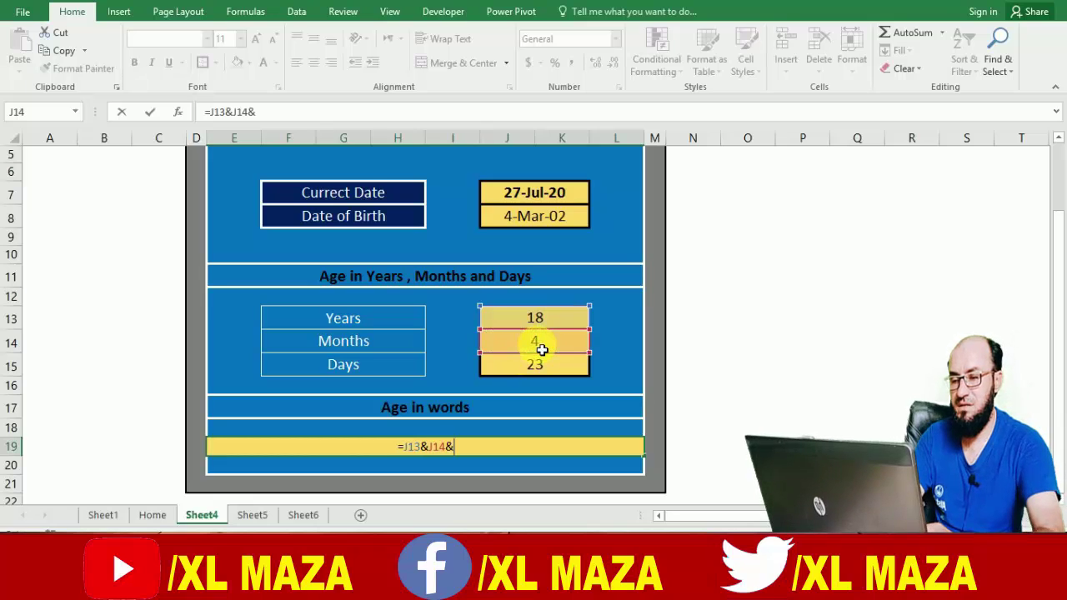
type("&")
left_click(538, 366)
key("ctrl+Return")
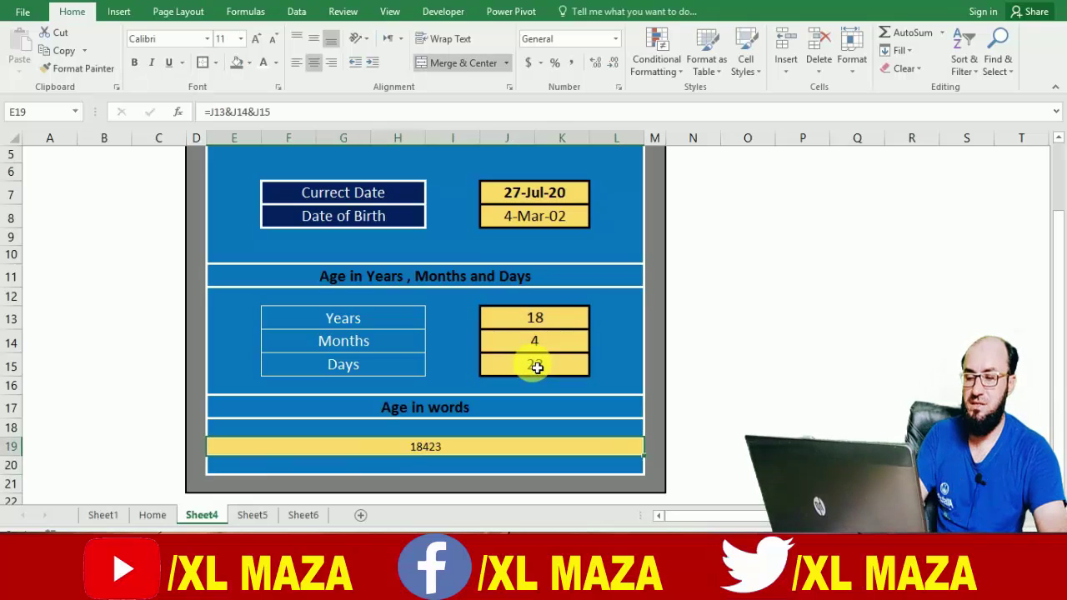
key("F2")
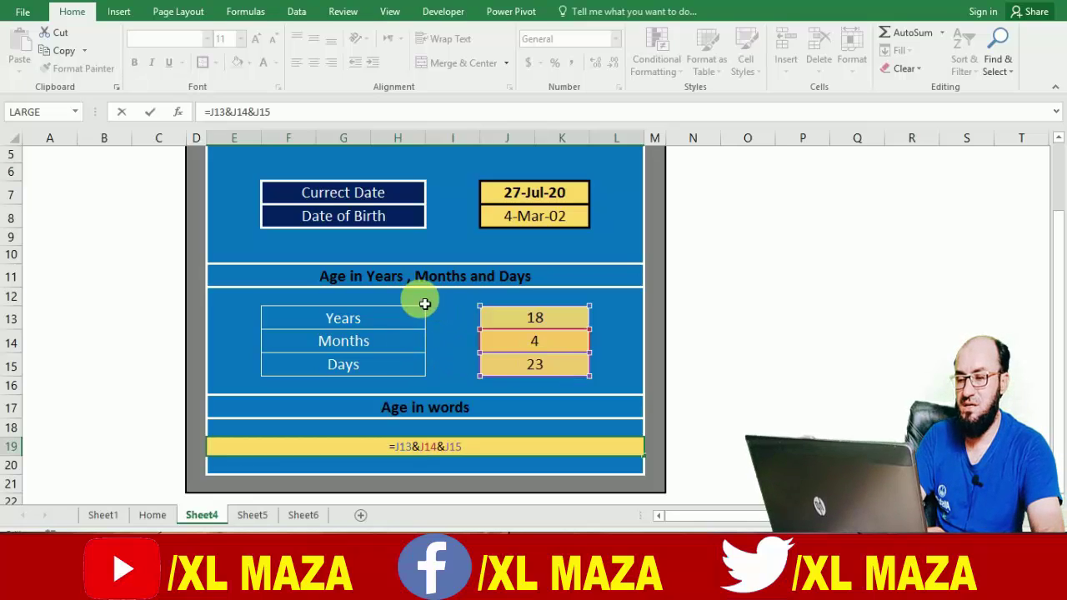
key("Escape")
key("Down")
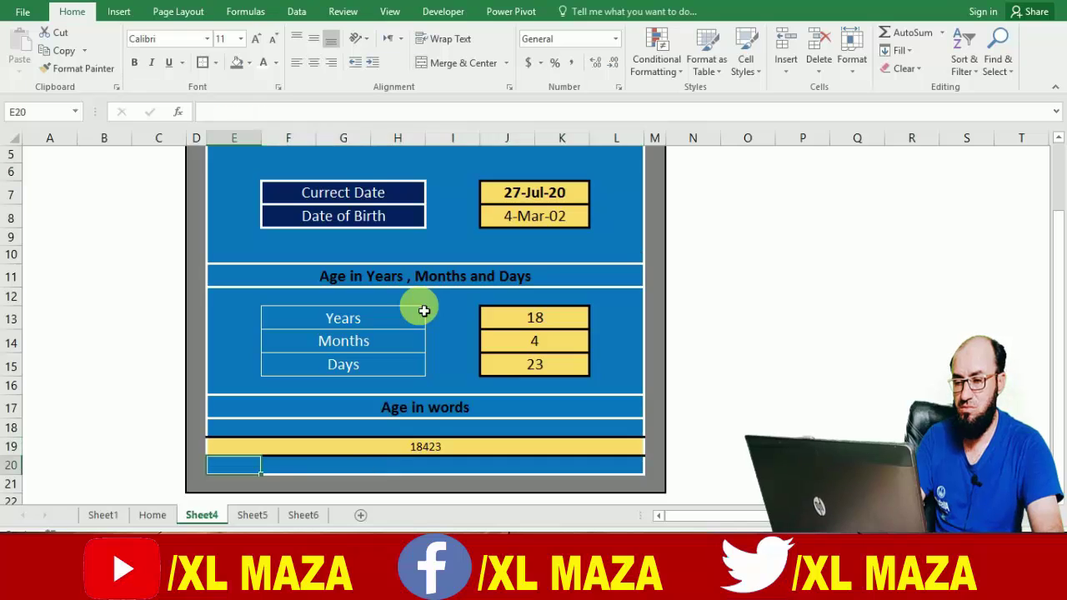
Increase the font size of the merged gold cell E19 to 14.
key("Up")
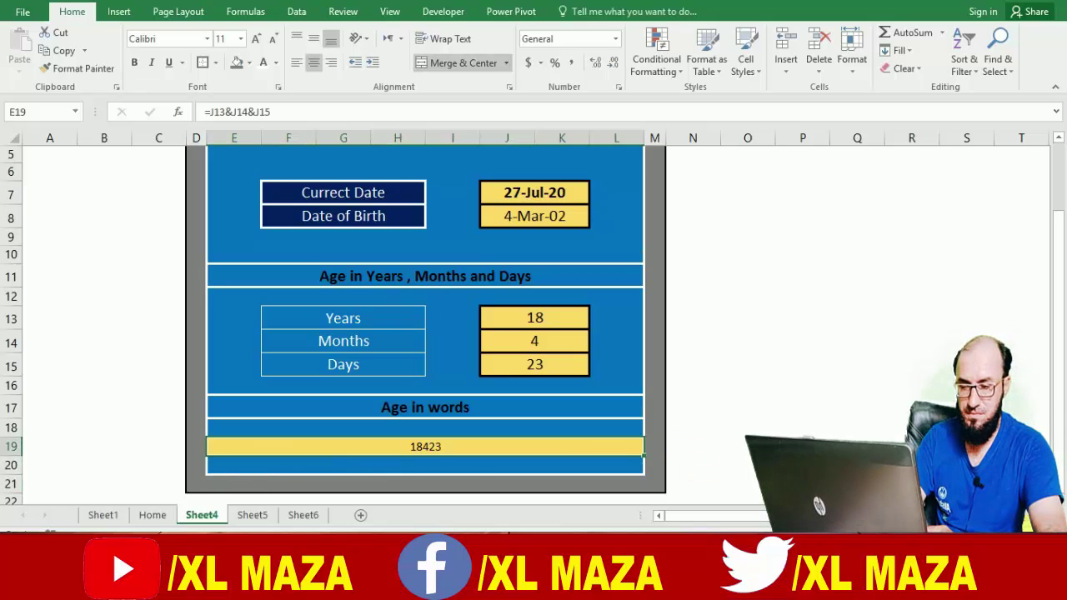
scroll(696, 438, "up", 3)
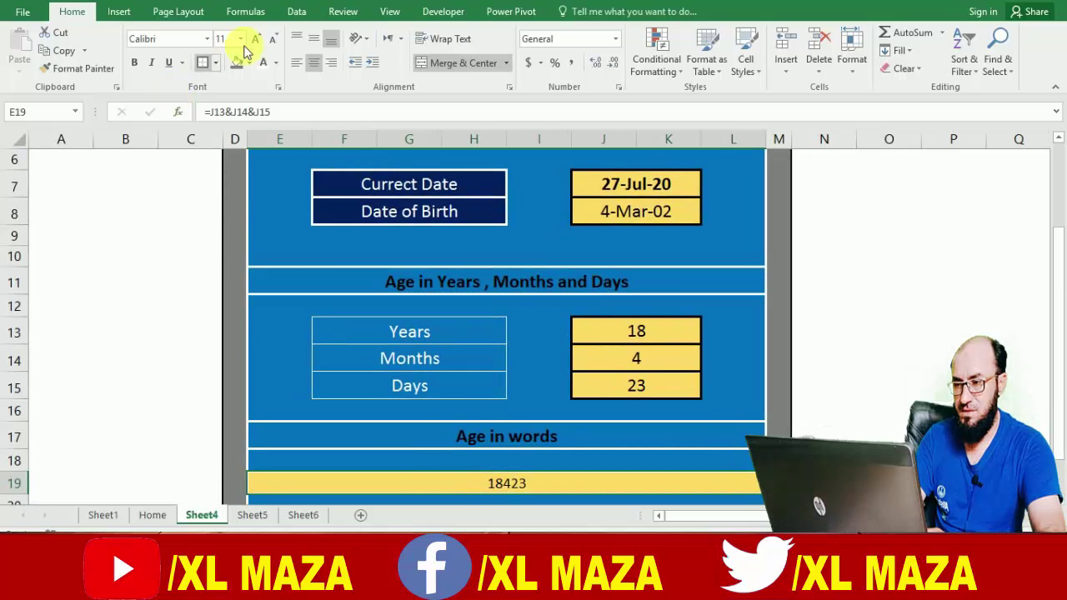
left_click(255, 39)
left_click(255, 39)
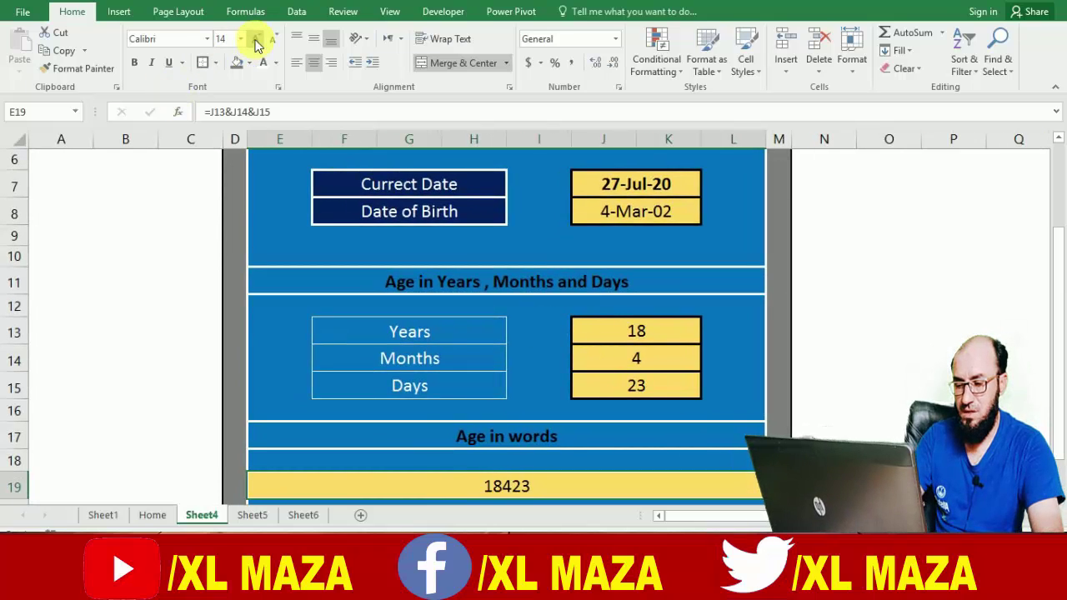
Insert the Years label F13 and a space between J13 and J14, so E19's formula begins =J13&F13&" "&J14.
key("F2")
key("Left")
key("Left")
key("Left")
key("Left")
key("Left")
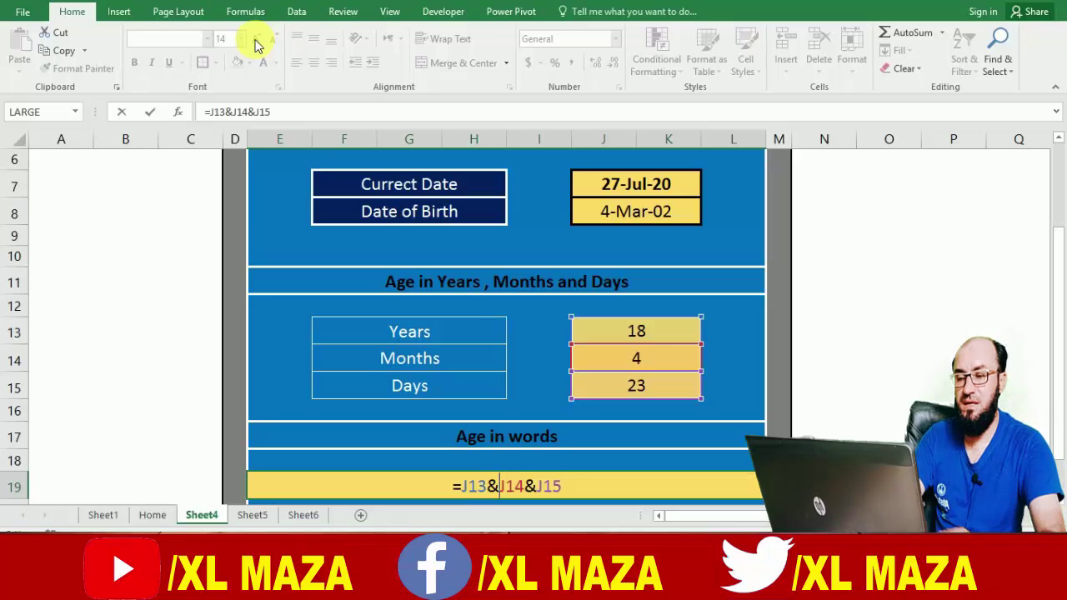
left_click(420, 333)
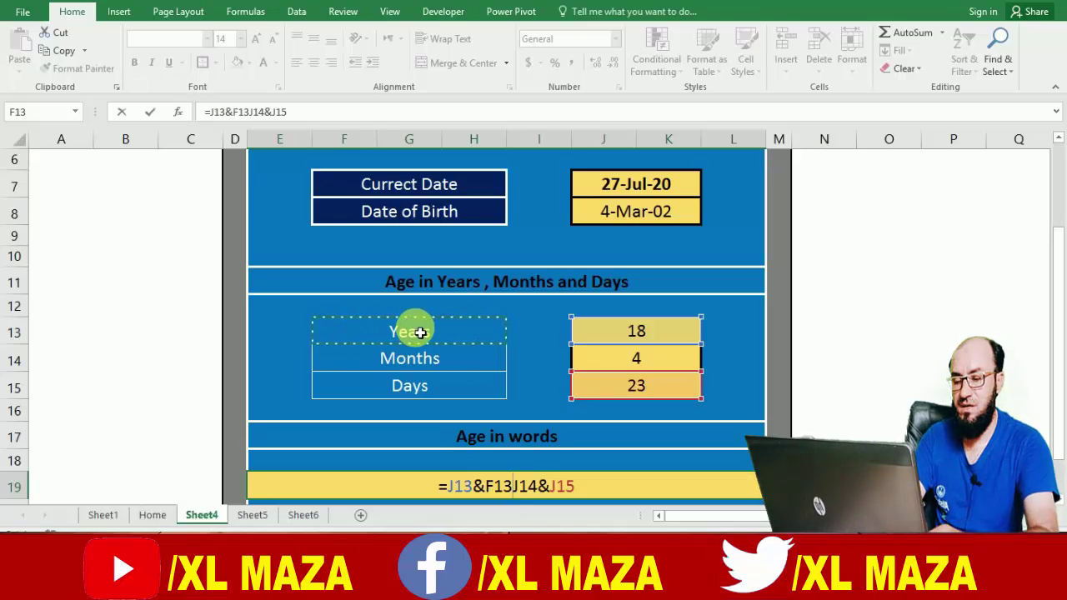
type("&")
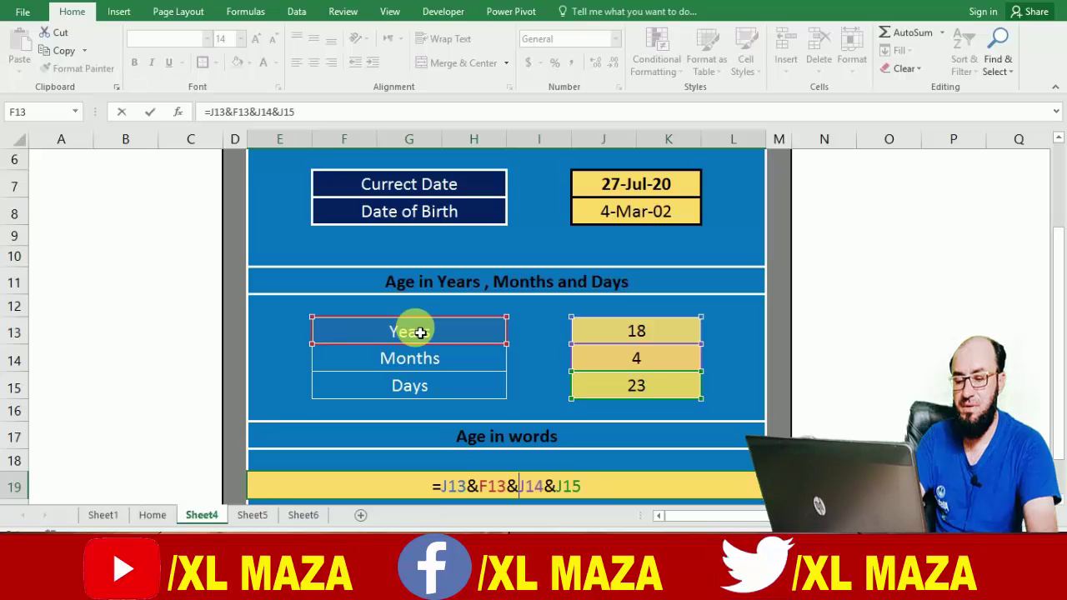
type("\" \"")
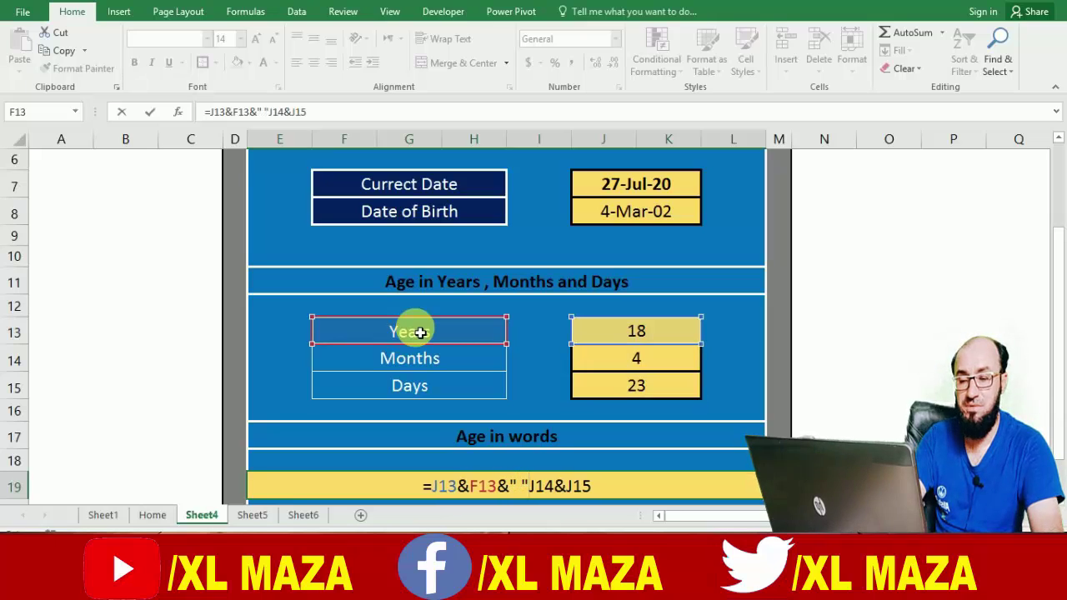
type("&")
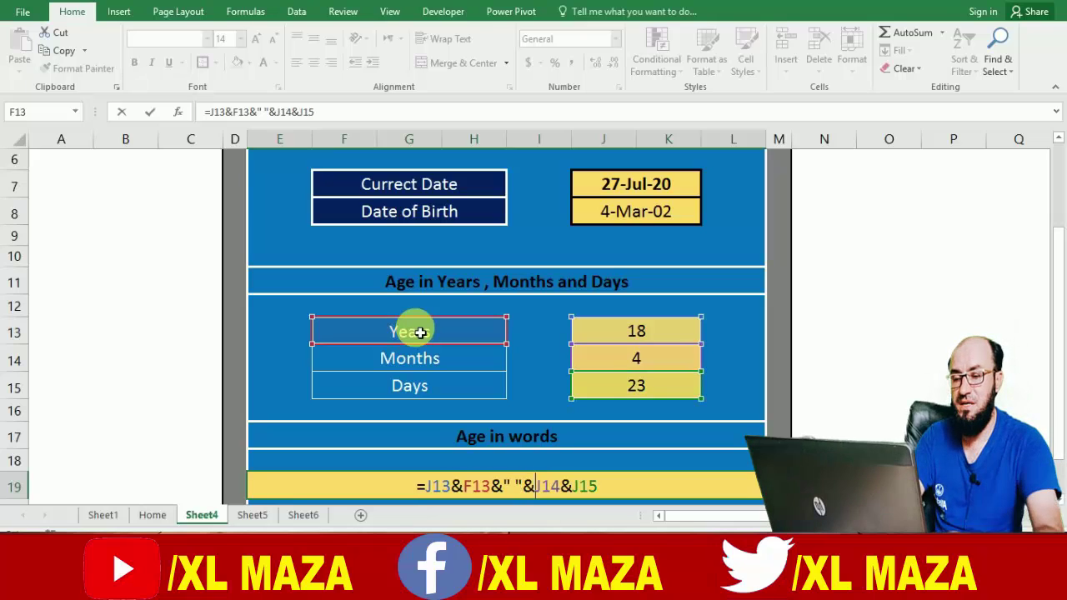
key("Right")
key("Right")
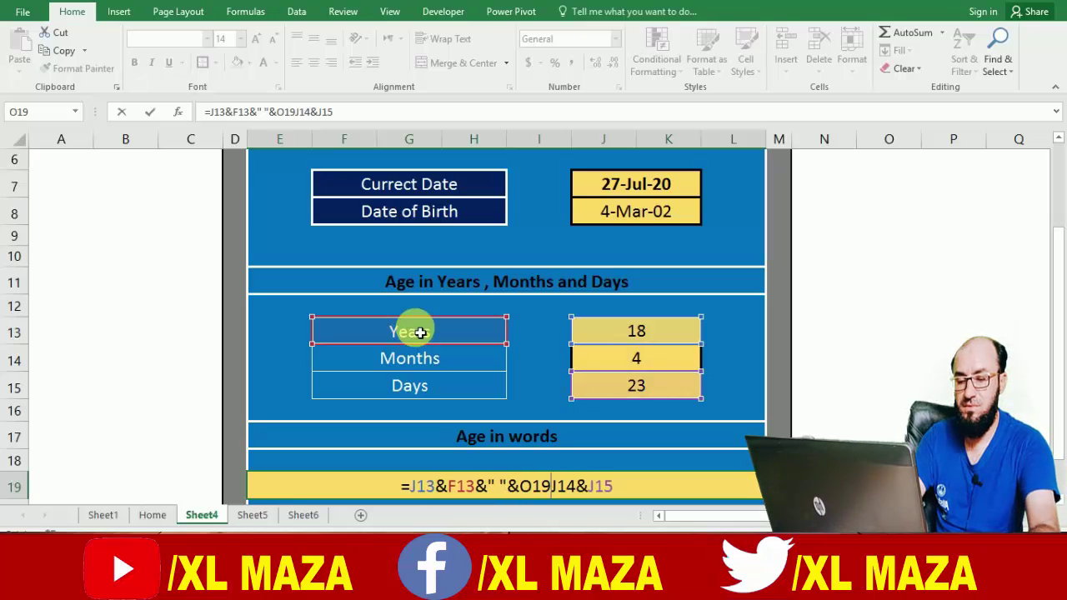
key("BackSpace")
key("BackSpace")
key("BackSpace")
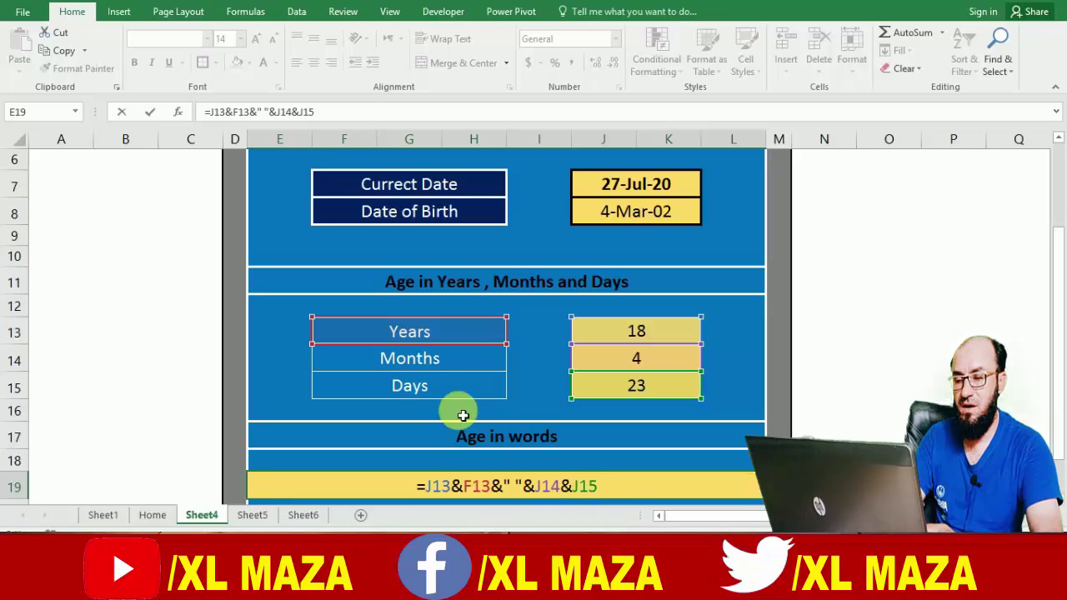
Add the Months label F14 with a space and the Days label F15, completing E19's formula as =J13&F13&" "&J14&F14&" "&J15&F15.
left_click(478, 362)
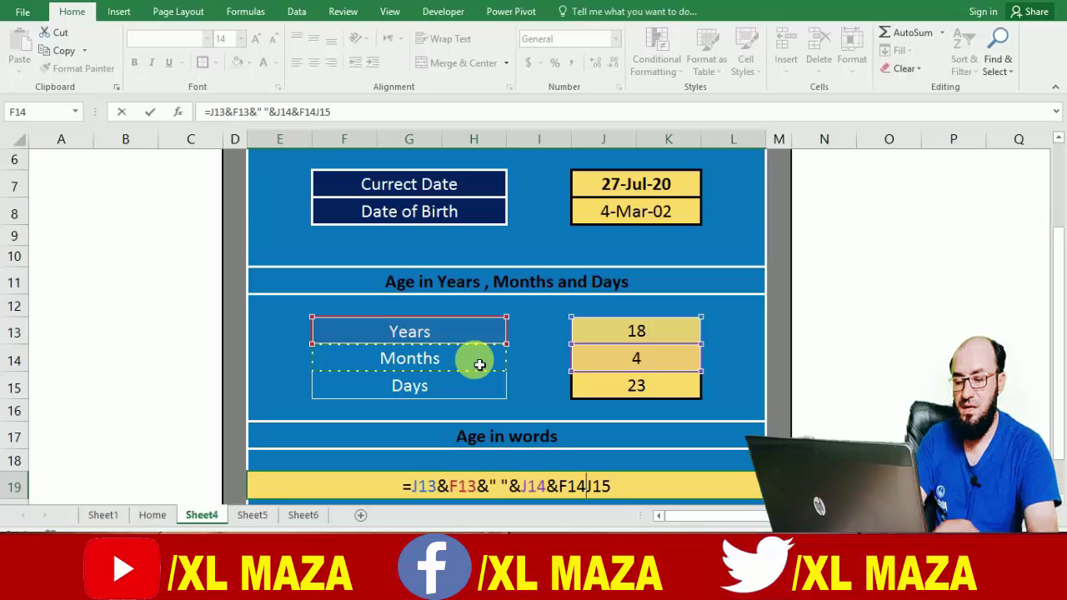
type("&\"")
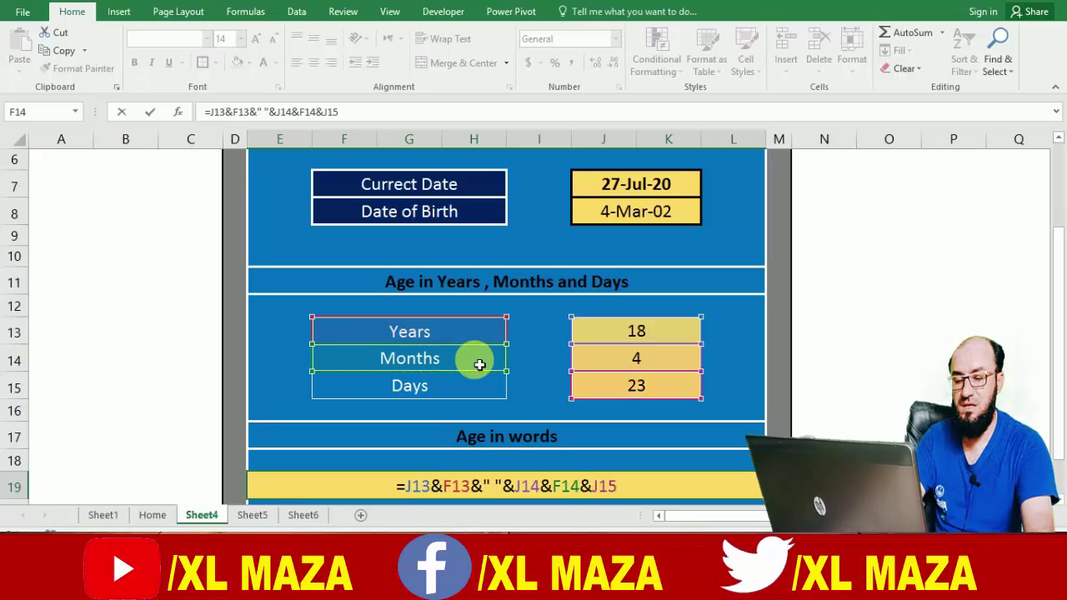
type(" \"")
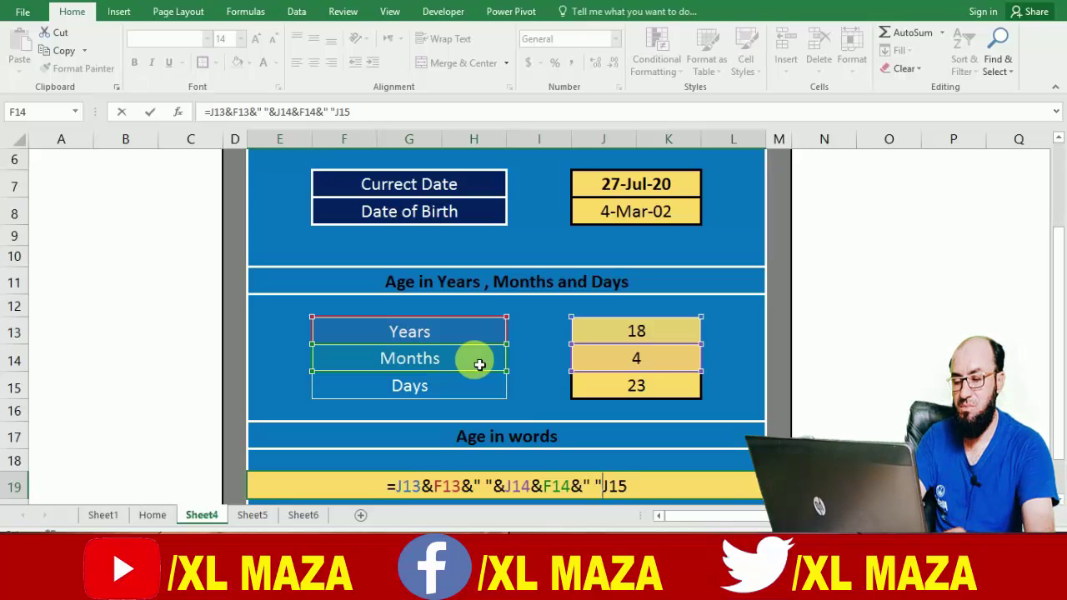
type("&")
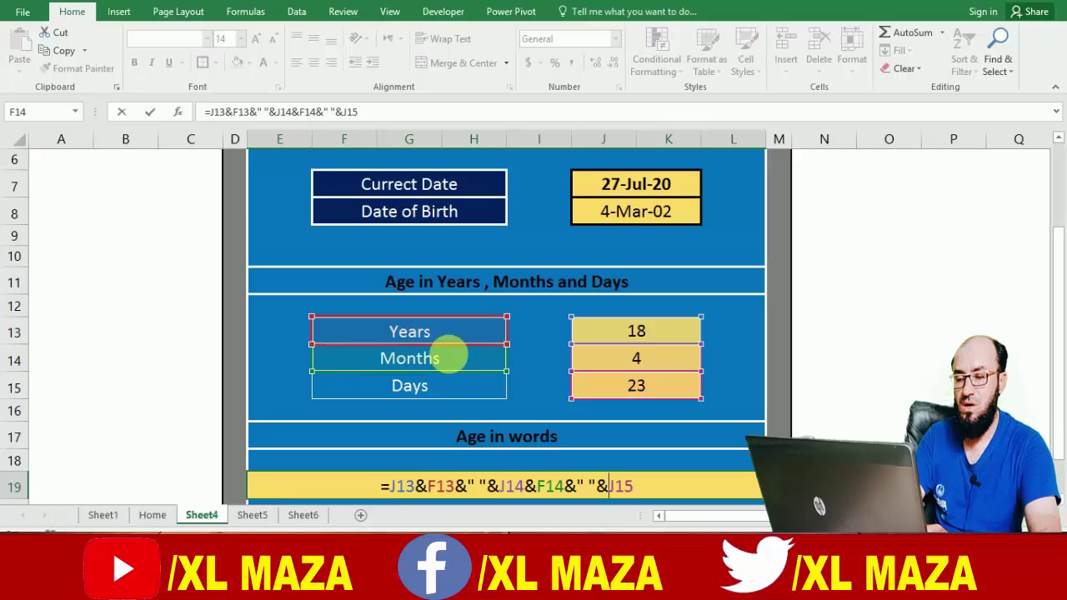
left_click(647, 494)
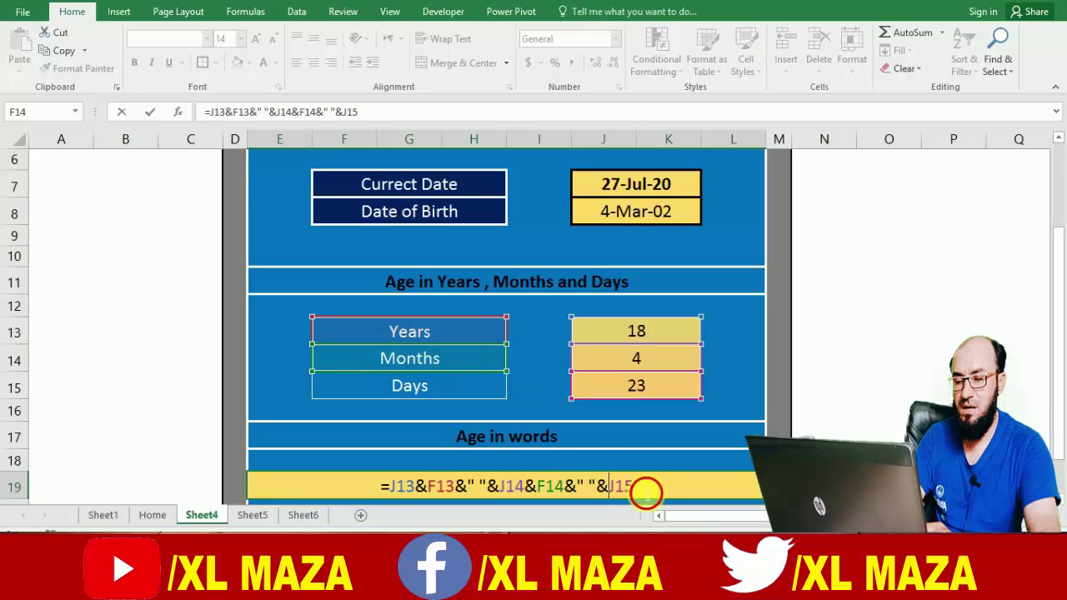
type("&")
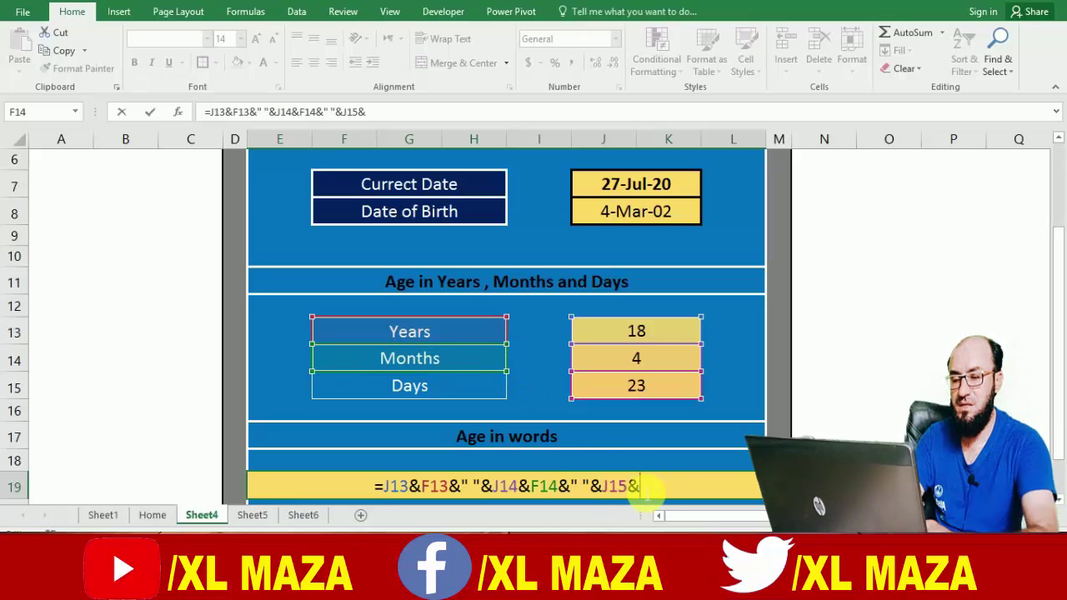
left_click(481, 394)
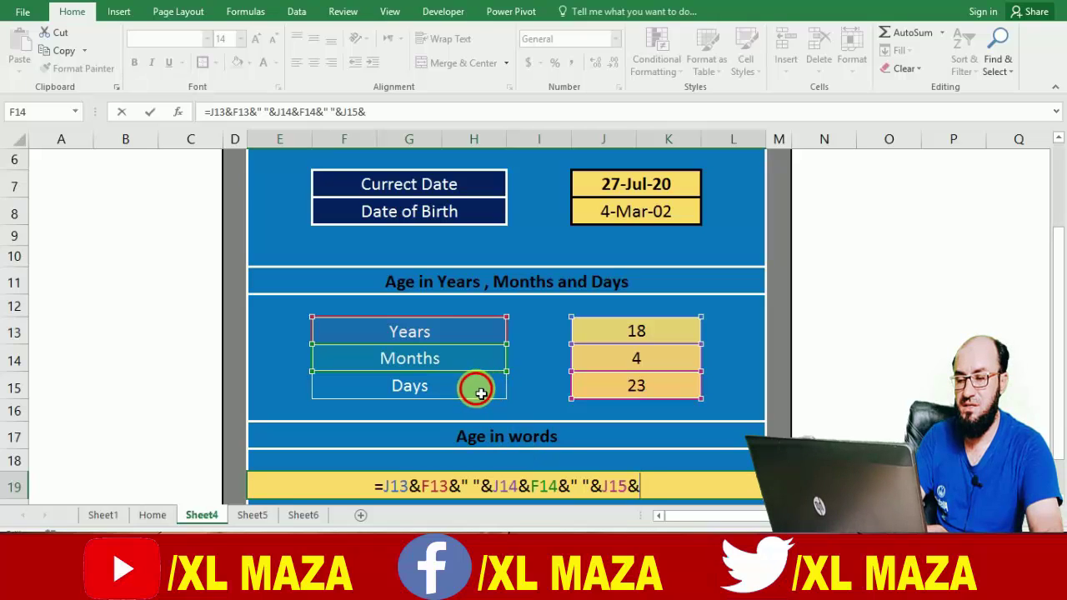
key("Return")
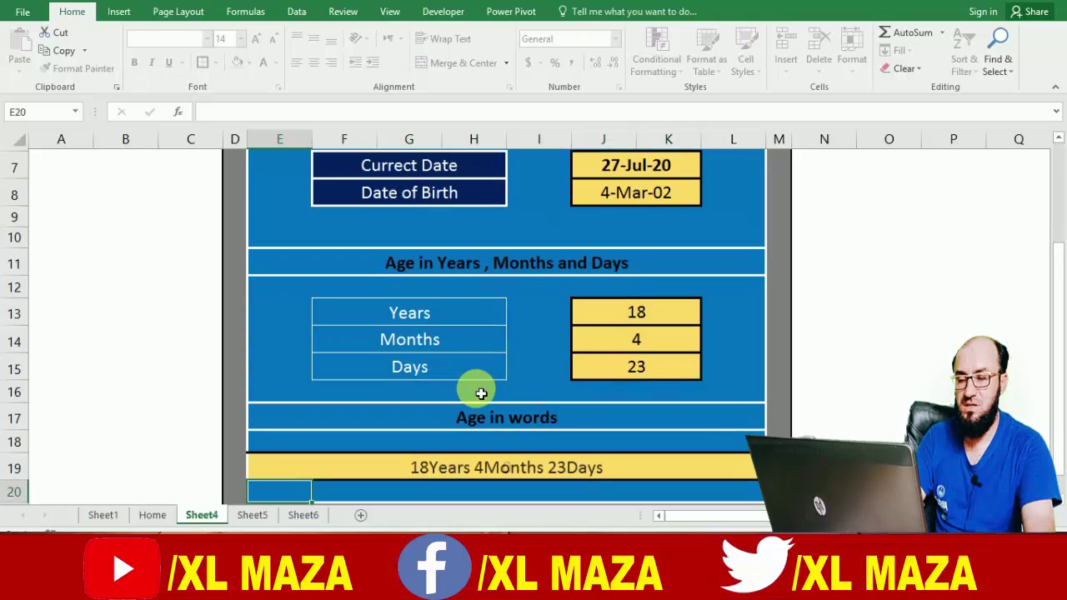
Review the cell references in E19's combined age formula.
key("Up")
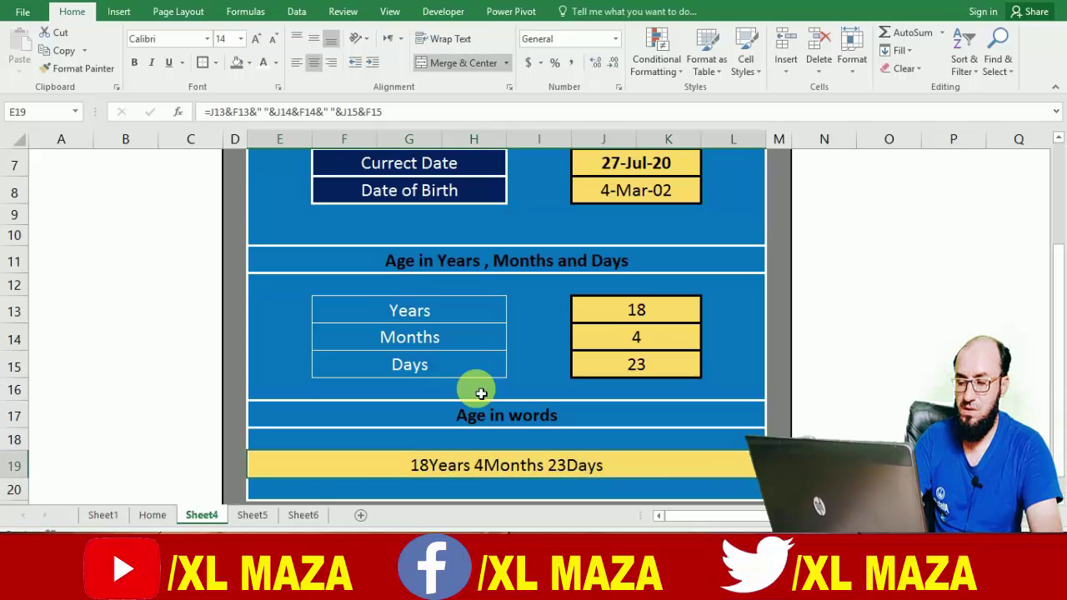
key("F2")
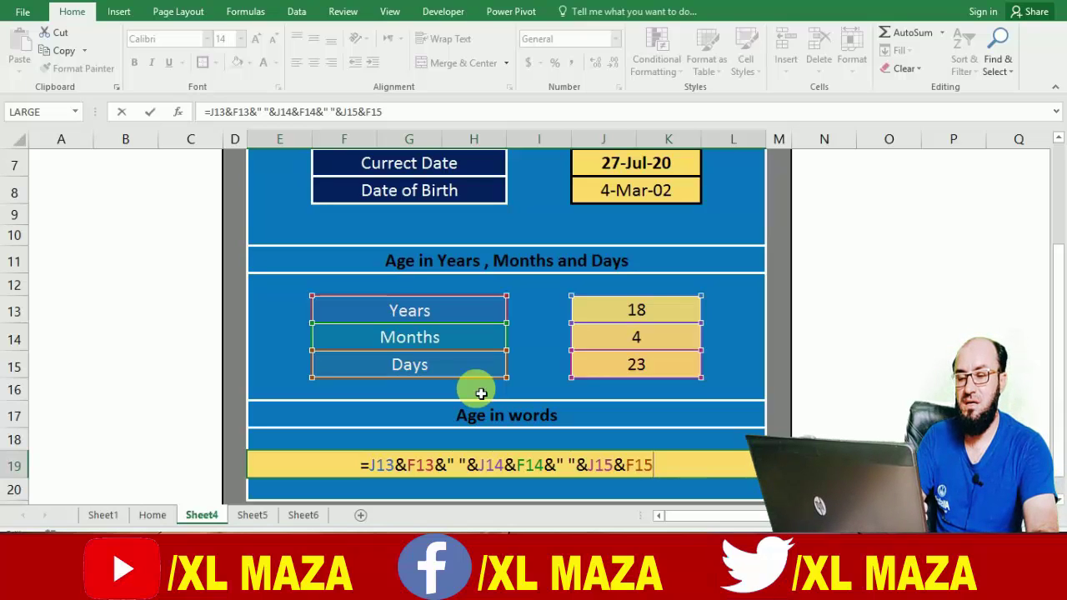
key("Return")
key("Up")
Reduce the height of row 18 to a thin strip between the "Age in words" heading and the gold cell.
key("Up")
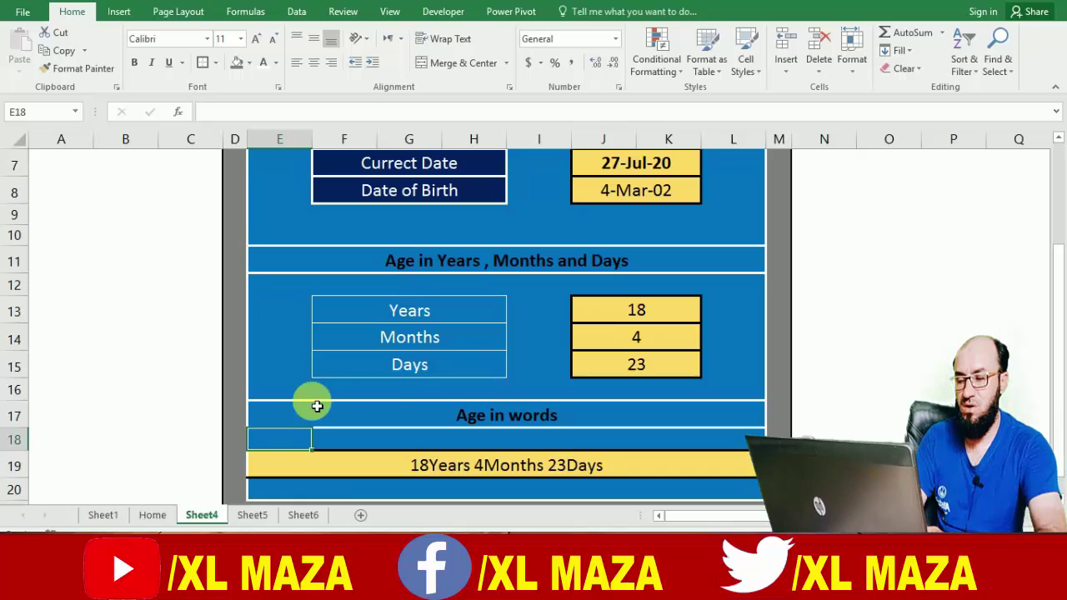
left_click_drag(33, 451, 32, 432)
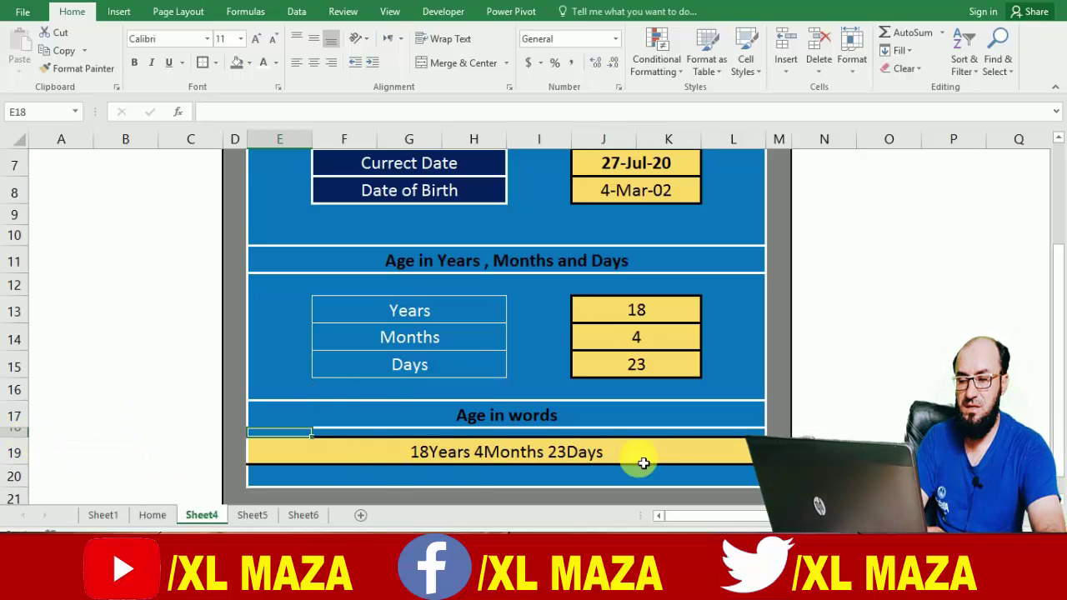
left_click(849, 388)
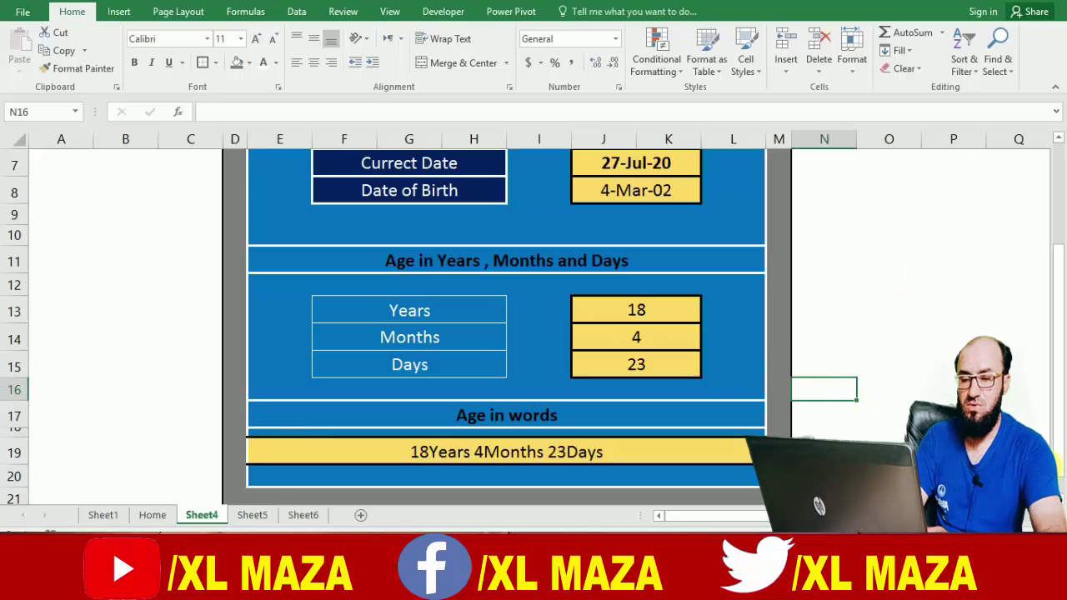
Replace the date of birth in J8 of the age calculator with a new test date.
scroll(817, 343, "down", 2)
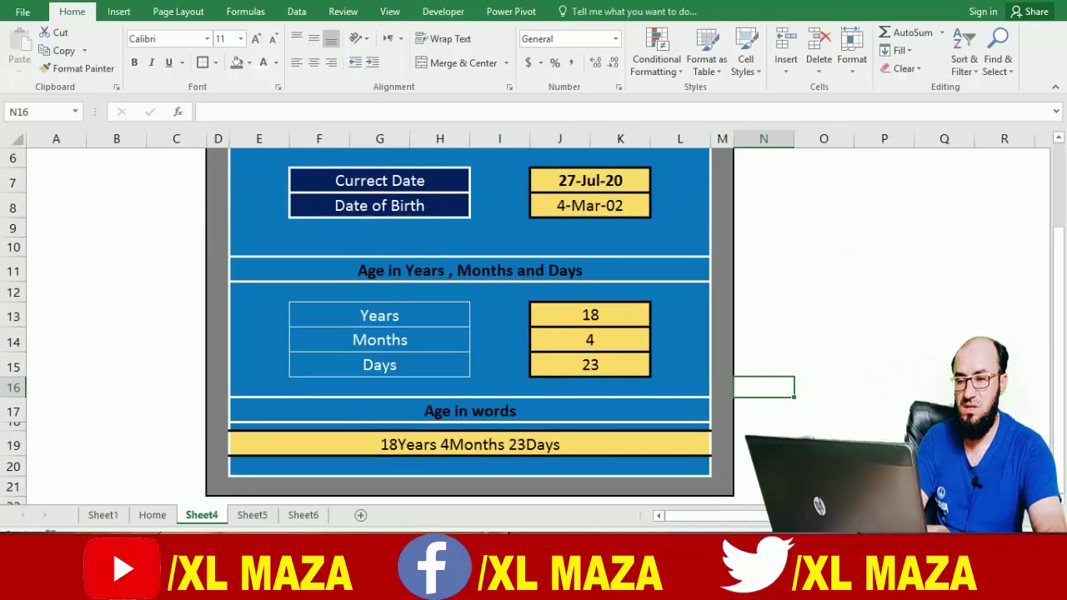
left_click(1058, 137)
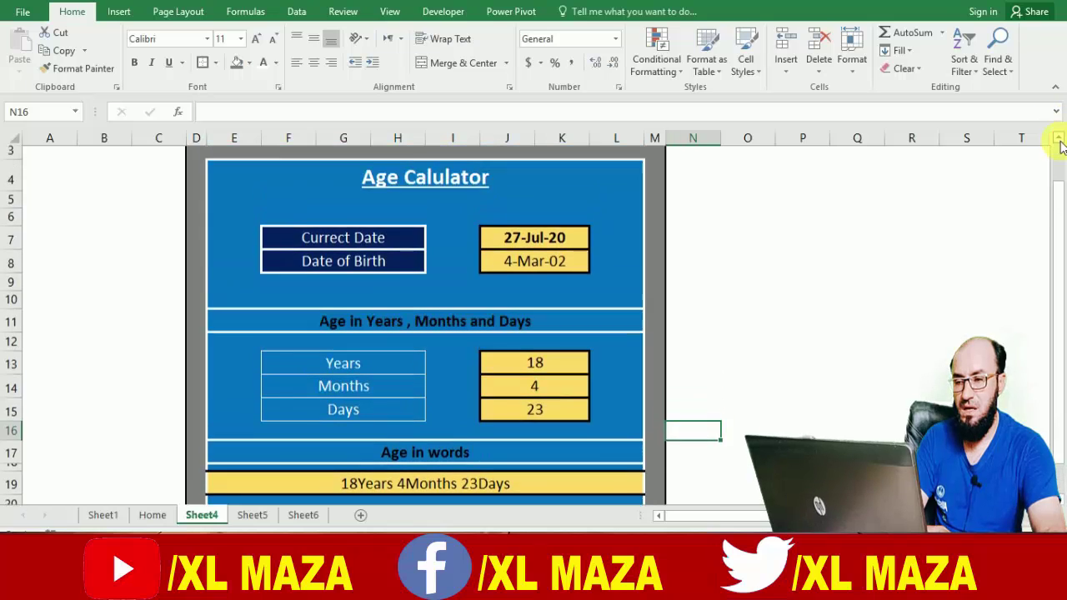
left_click(538, 262)
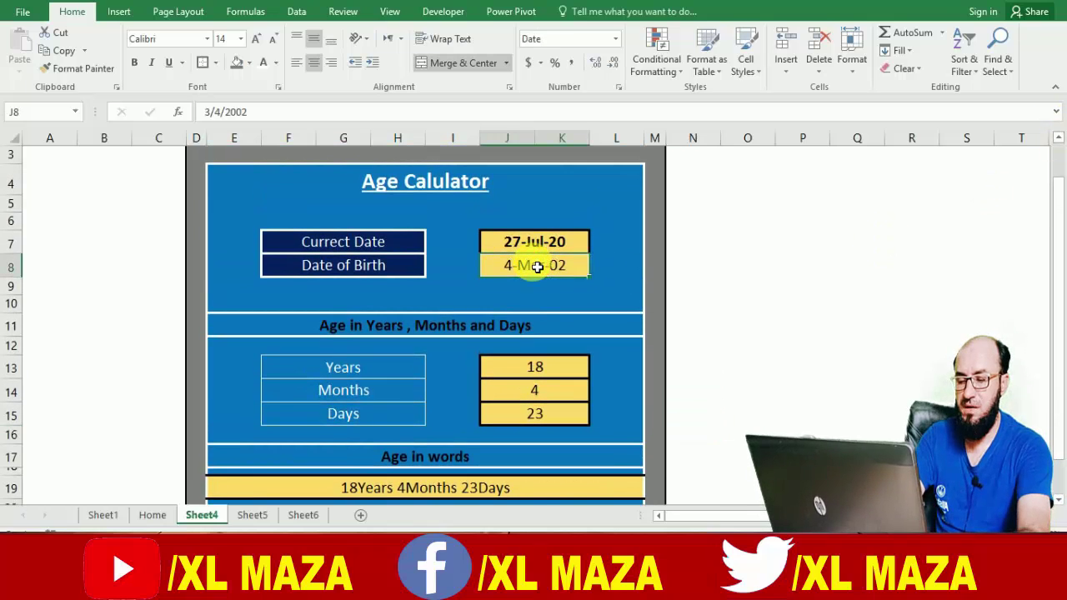
type("6 june")
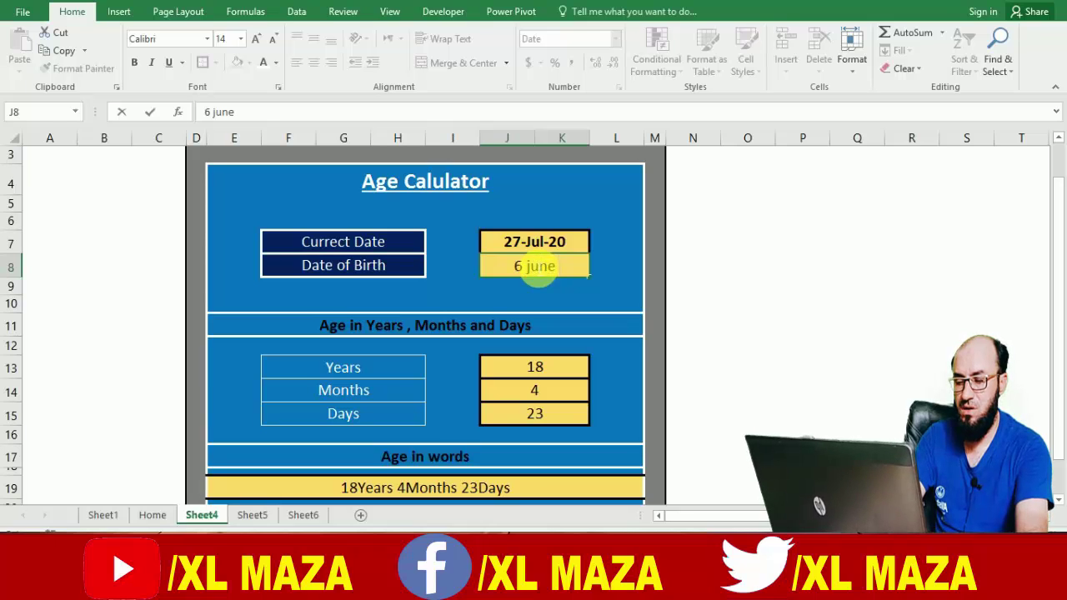
type(" 2002")
key("Return")
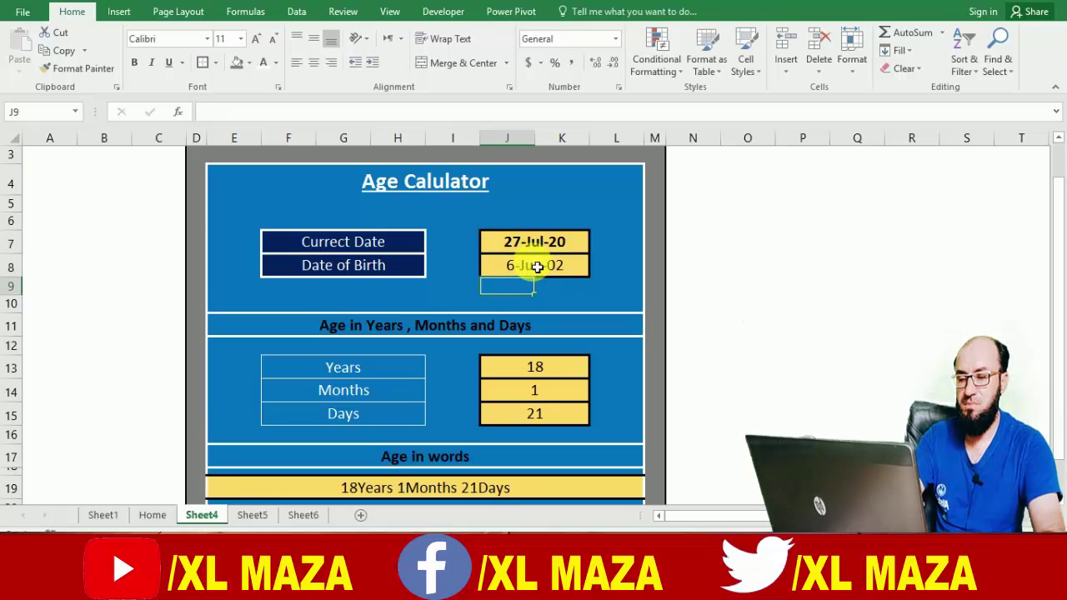
Edit the date of birth in J8 to an earlier birth year, keeping the day and month.
key("Down")
key("Down")
key("Down")
key("Up")
key("Up")
key("Up")
key("Up")
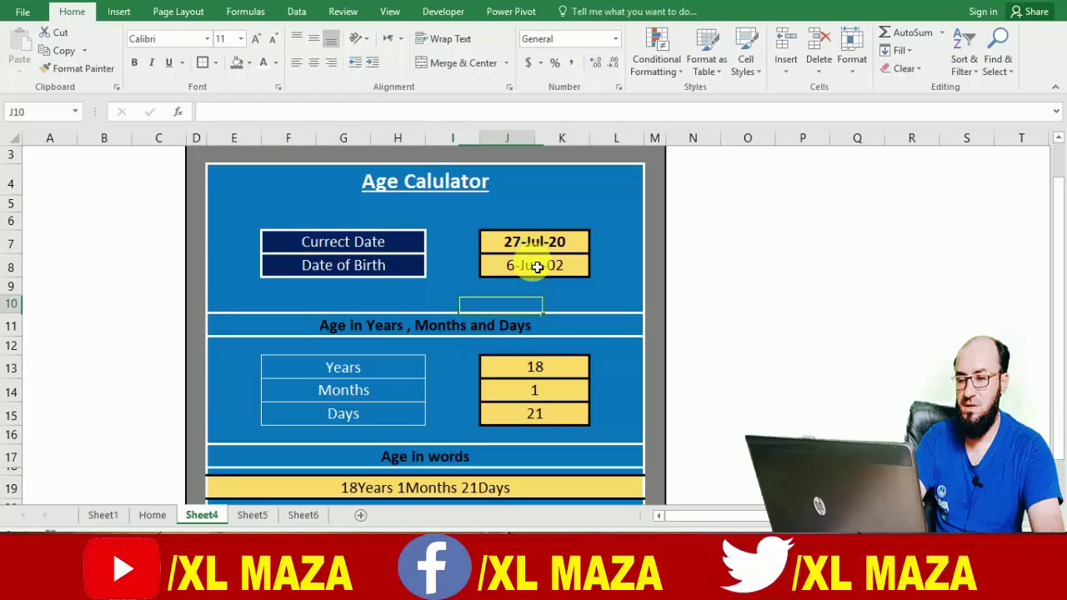
key("F2")
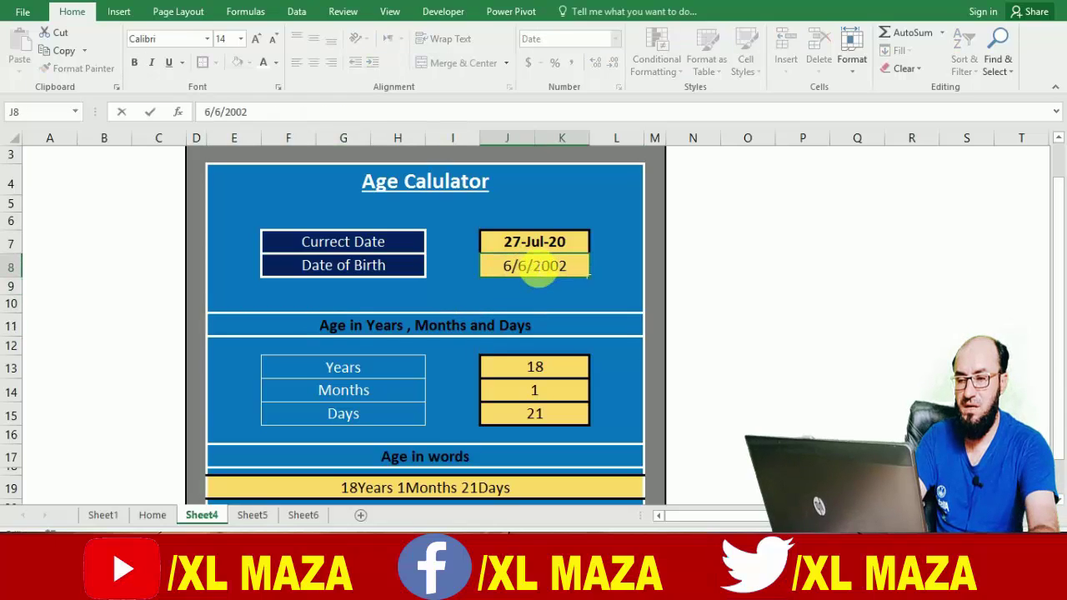
key("BackSpace")
key("BackSpace")
key("BackSpace")
key("BackSpace")
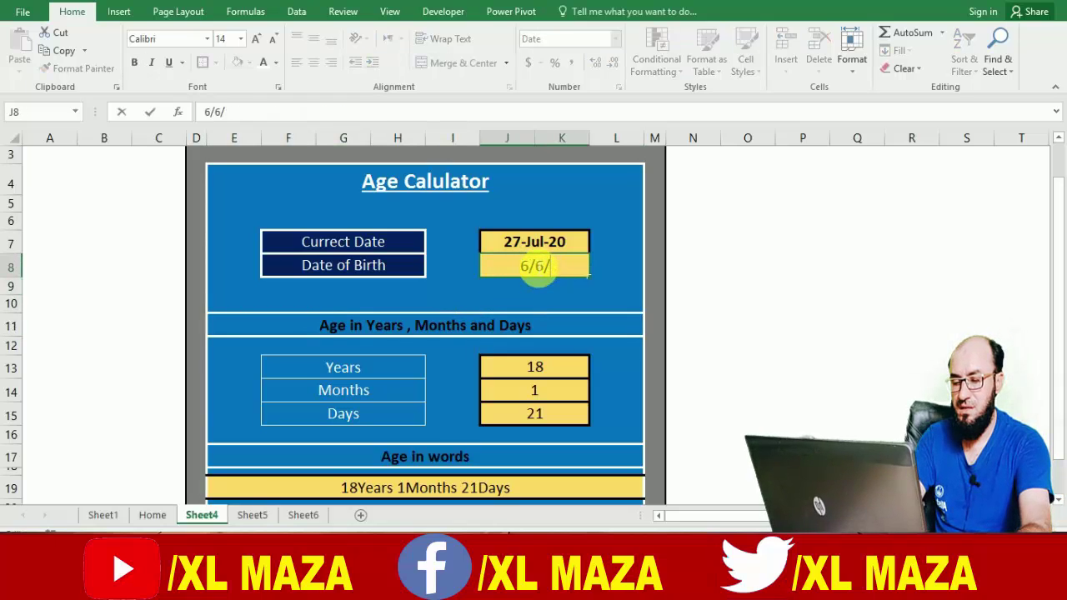
type("1978")
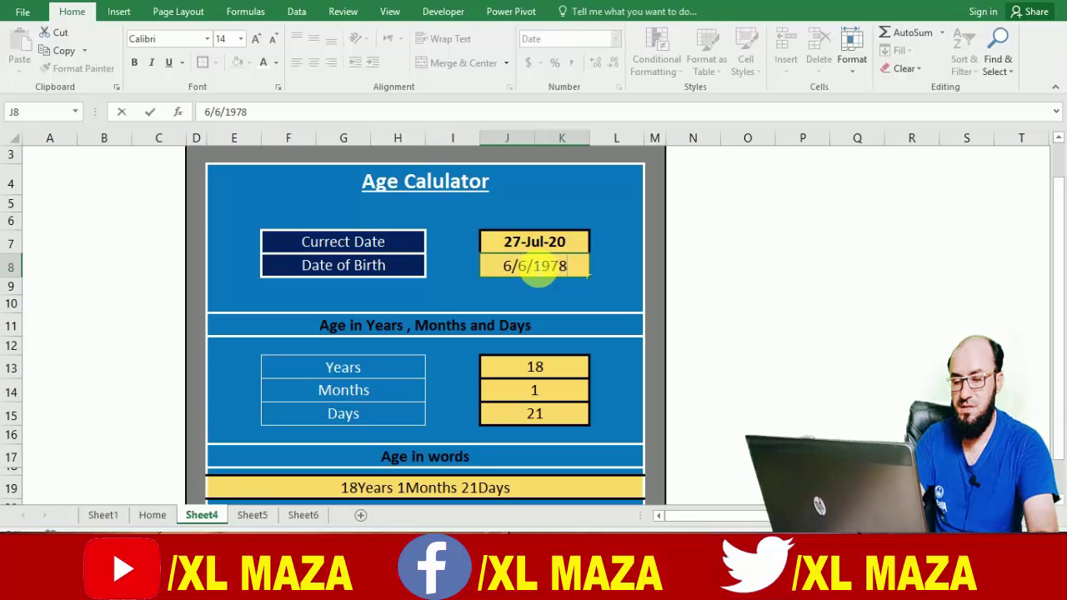
key("Return")
Increase the font size of the combined age text in E19 to 16.
key("Down")
key("Down")
key("Down")
key("Down")
key("Down")
key("Down")
key("Down")
key("Down")
key("Down")
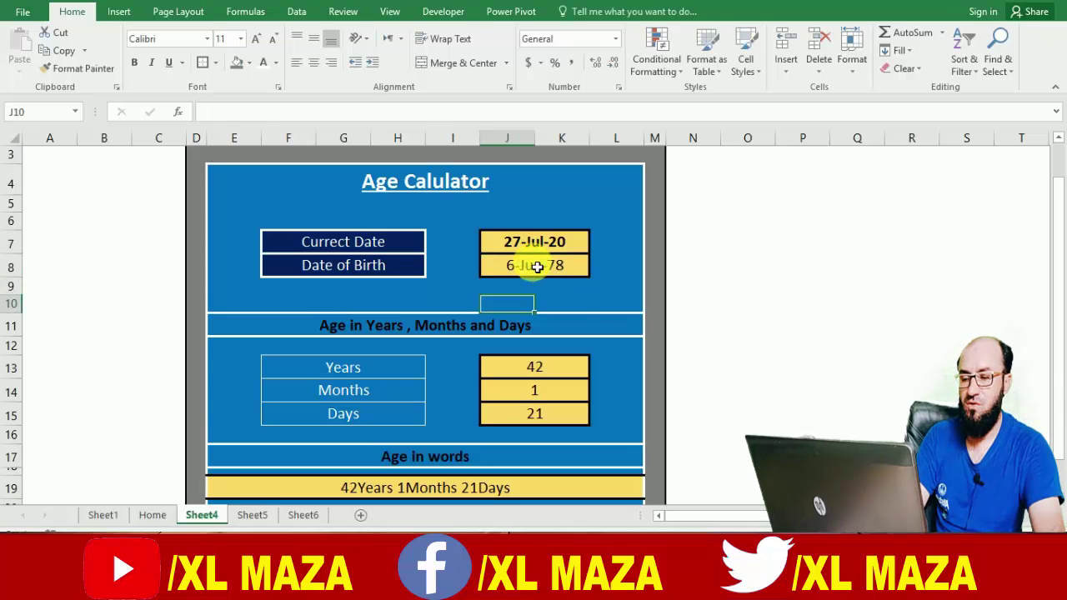
key("Down")
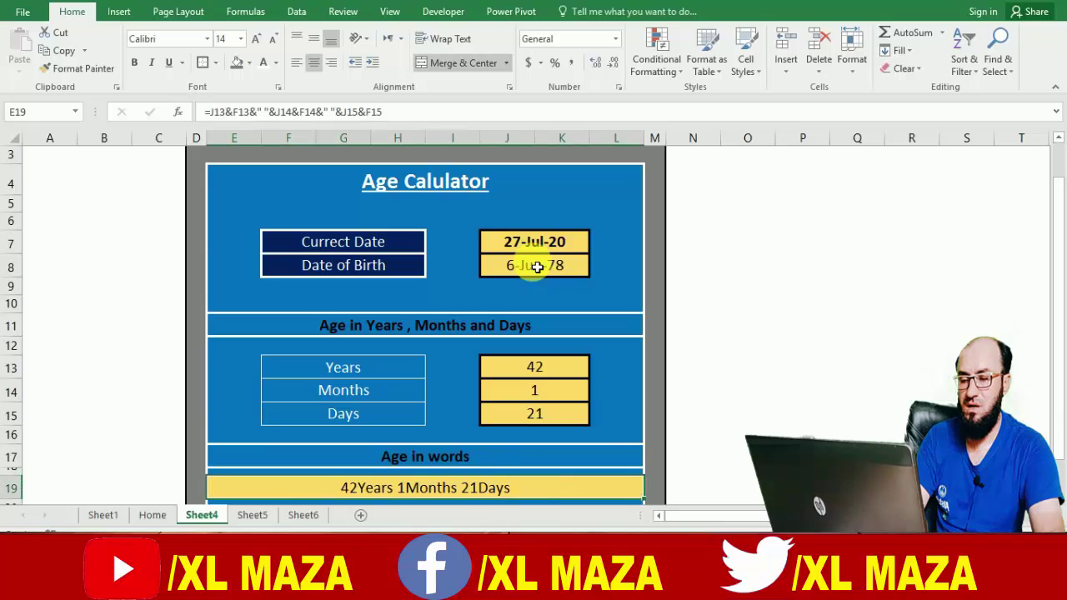
left_click(253, 41)
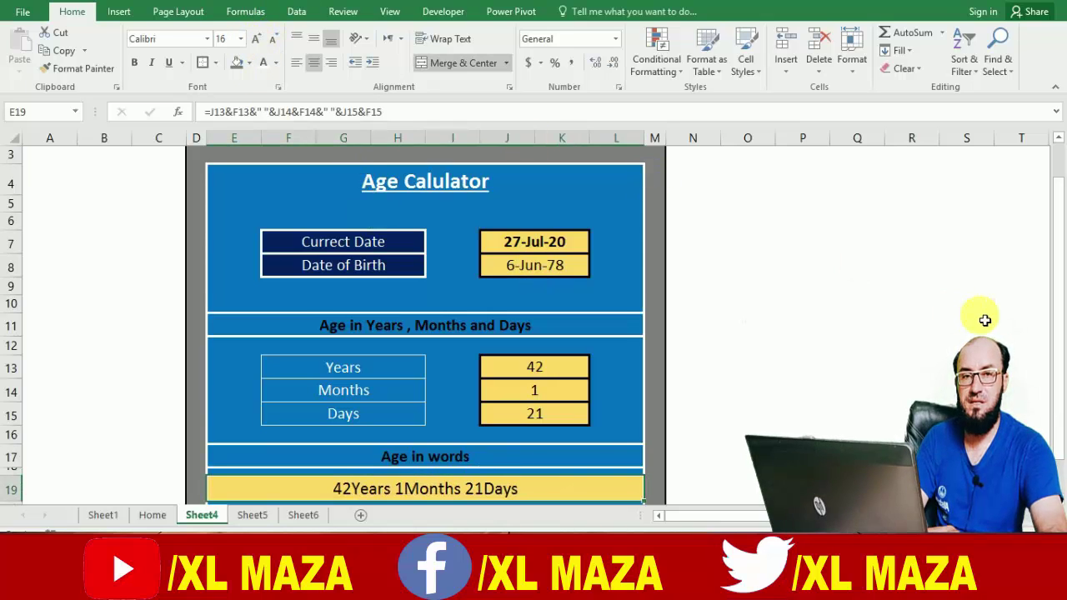